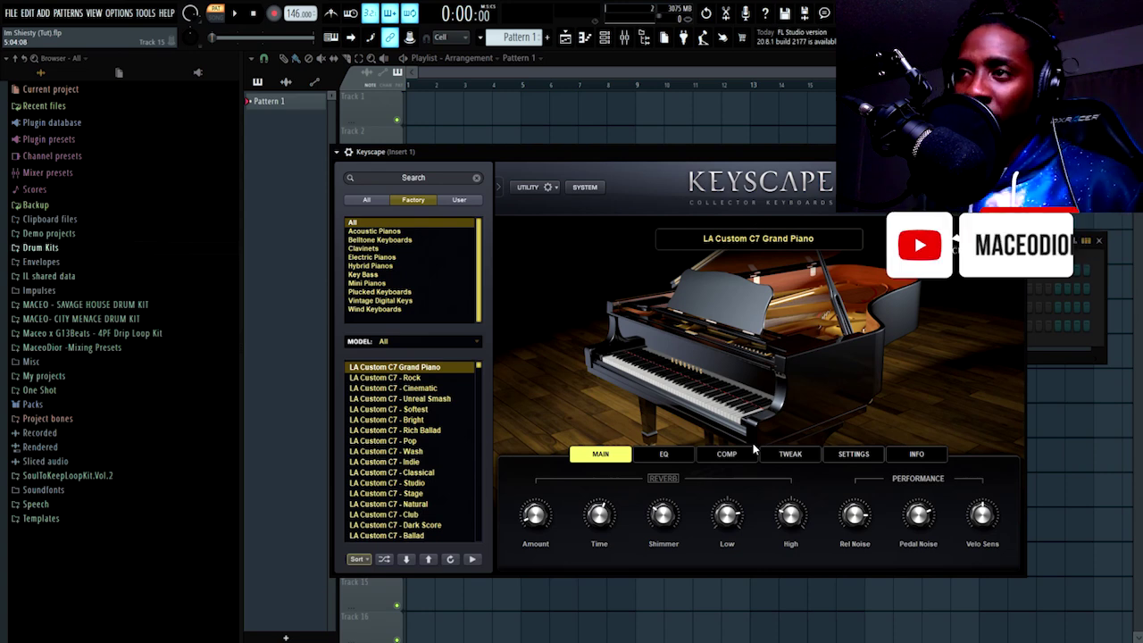
- Reposition the Keyscape plugin window and open the Keyscape channel's piano roll
left_click_drag(571, 146, 656, 151)
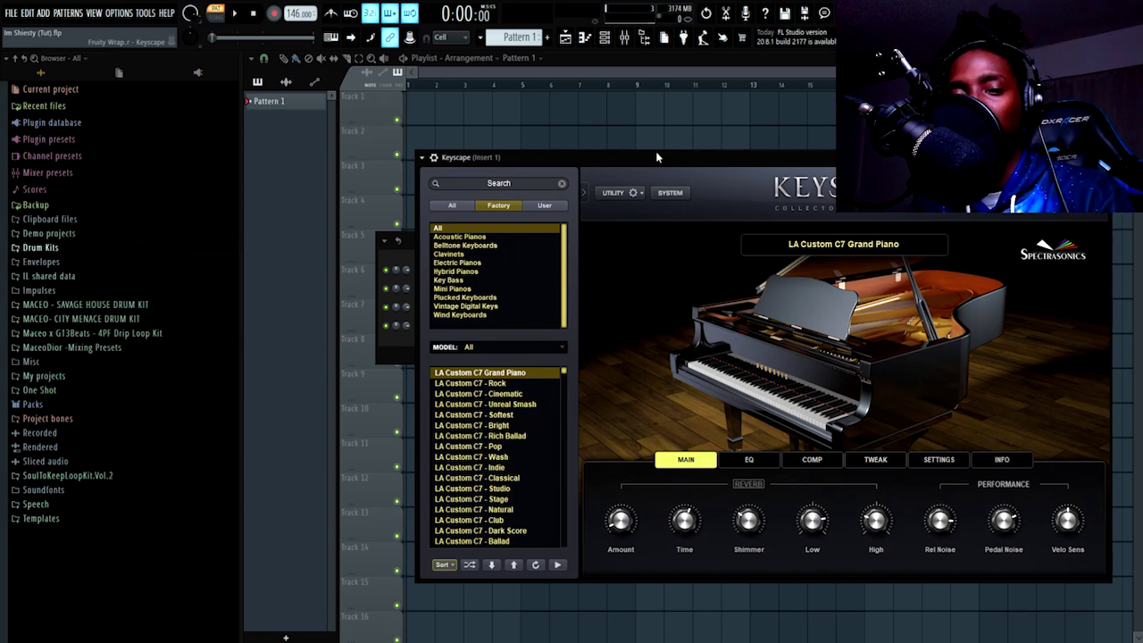
left_click(407, 240)
right_click(506, 275)
left_click(606, 270)
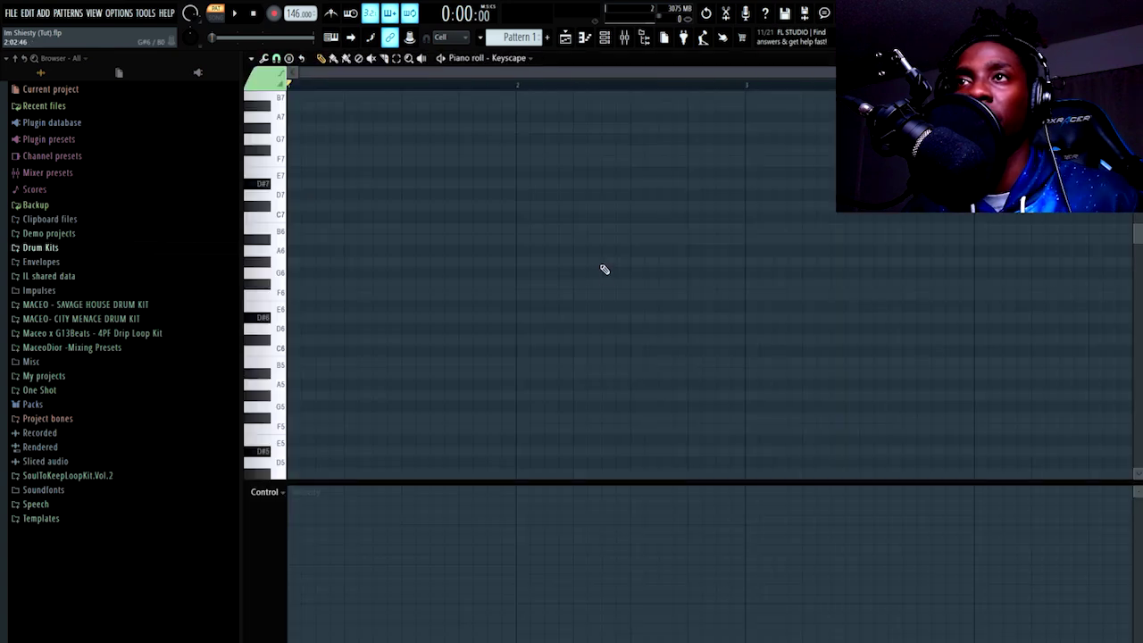
left_click(277, 58)
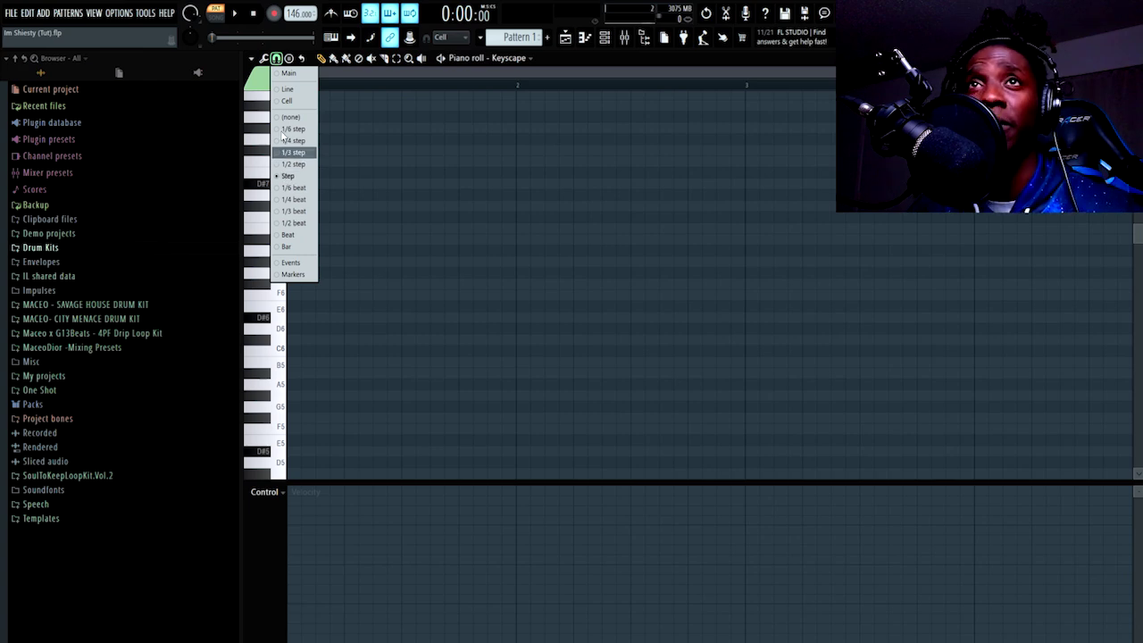
left_click(250, 58)
mouse_move(313, 133)
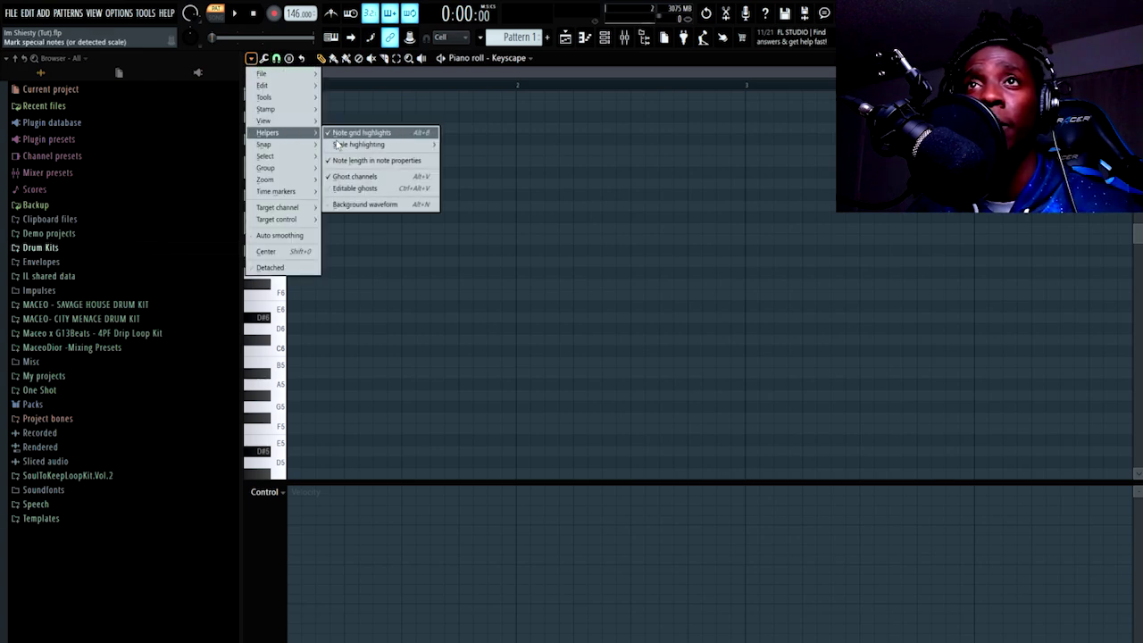
left_click(230, 121)
- Place a one-beat G#2 note at the start of bar 1 and play it back
scroll(514, 236, "down", 8)
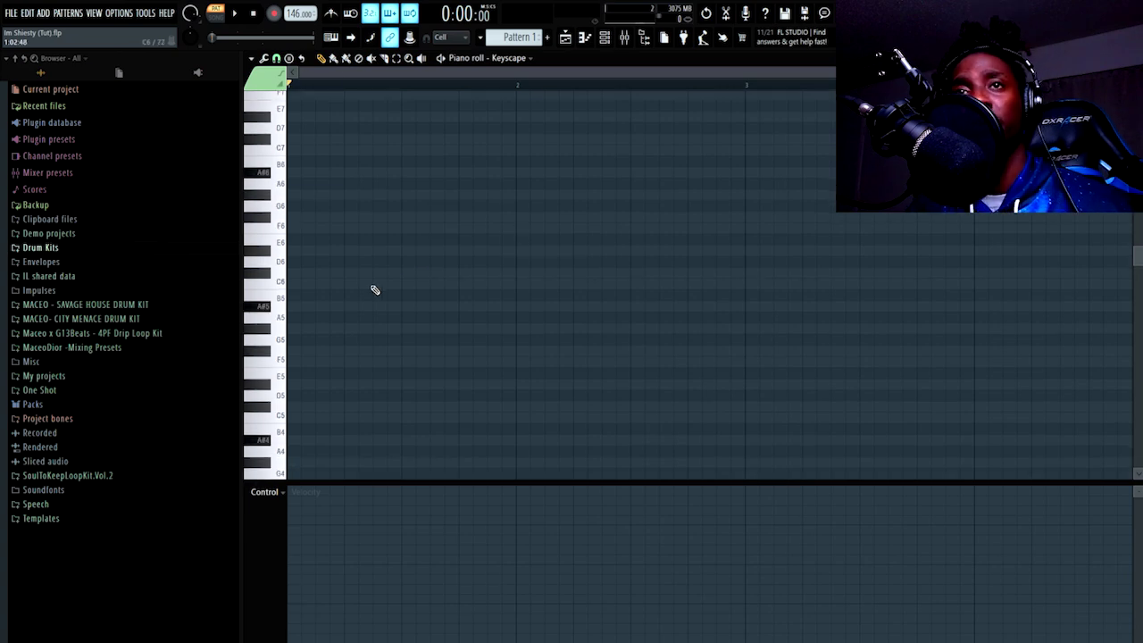
left_click(397, 197)
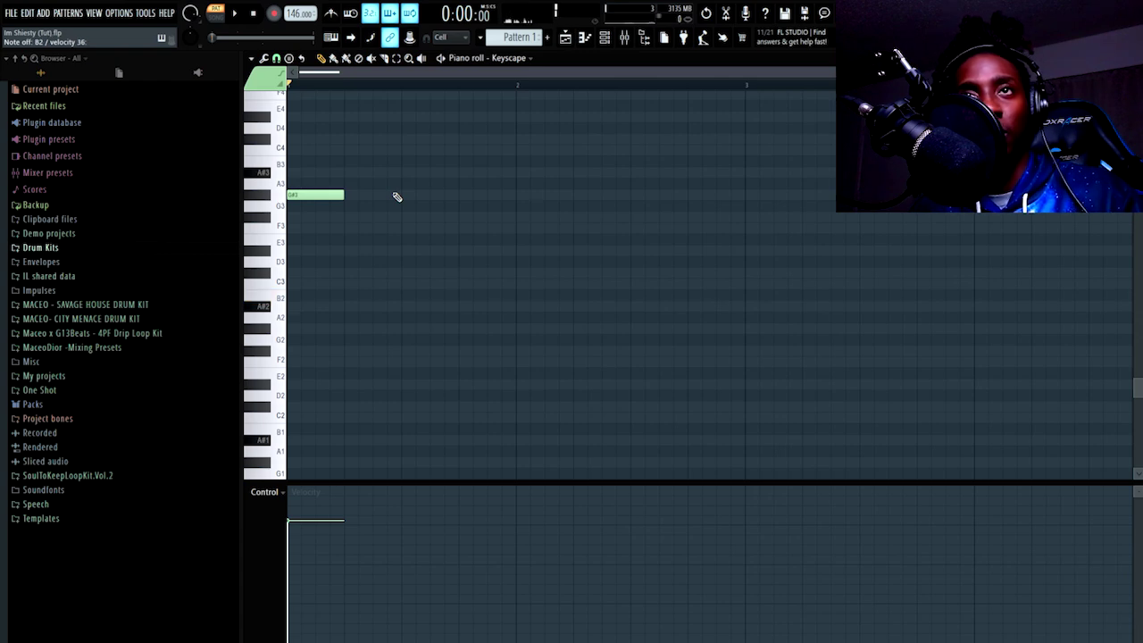
left_click_drag(320, 198, 295, 329)
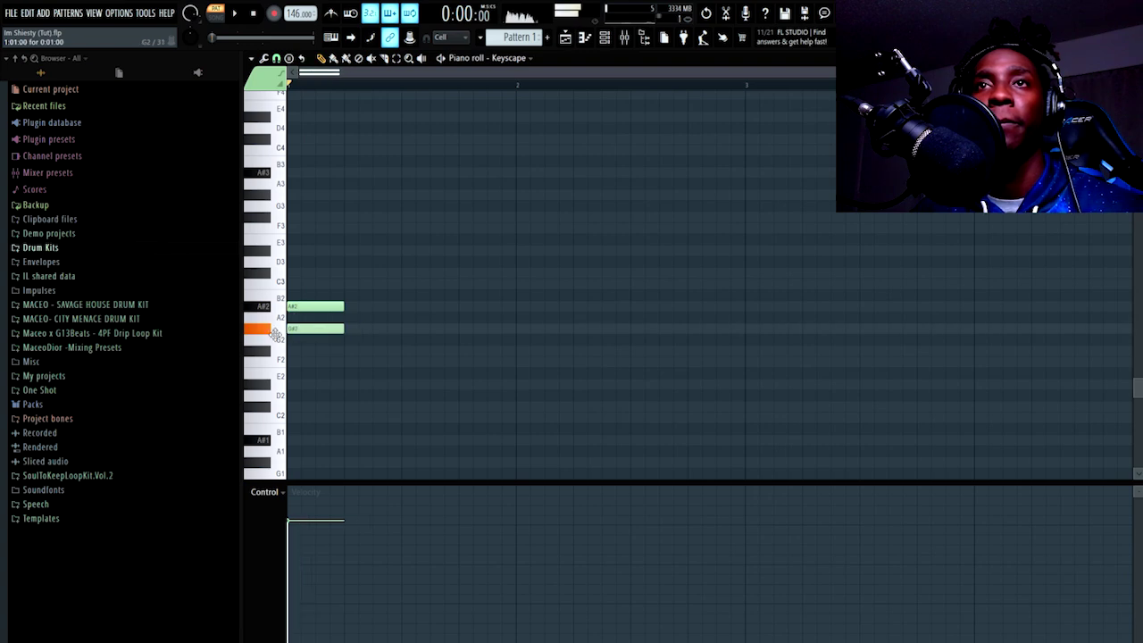
left_click(287, 86)
key("space")
key("space")
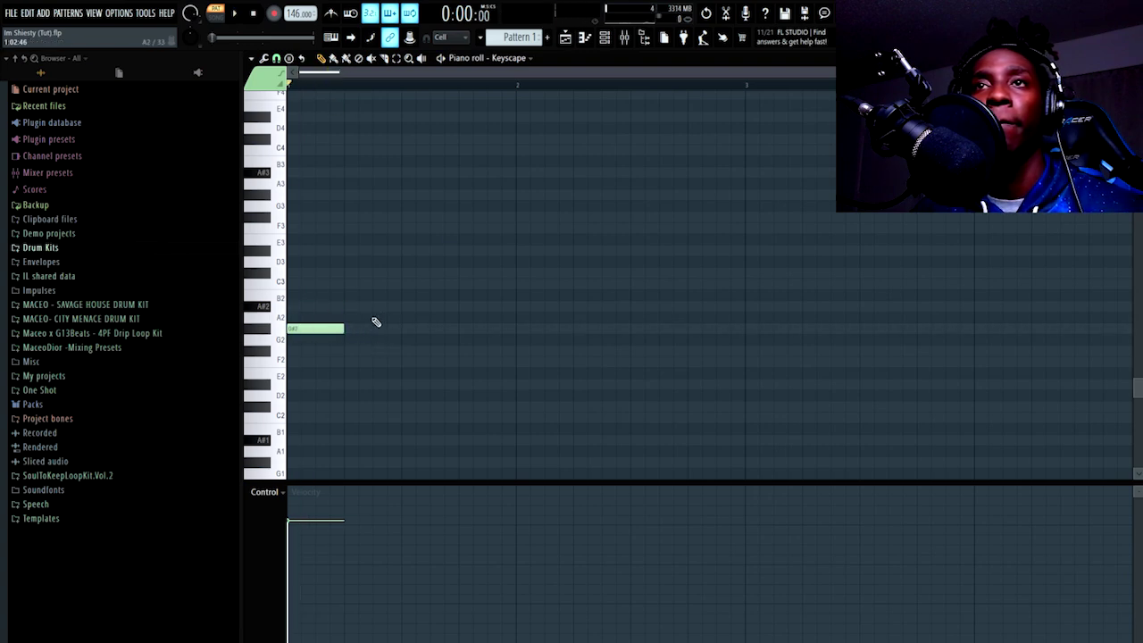
- Build a rising bass phrase of G#2 and A#2 at 1.5 beats each, followed by a three-beat B2, and audition it
left_click(377, 306)
left_click_drag(407, 284, 406, 296)
key("space")
key("space")
key("space")
left_click_drag(416, 295, 631, 301)
key("space")
key("space")
key("space")
key("space")
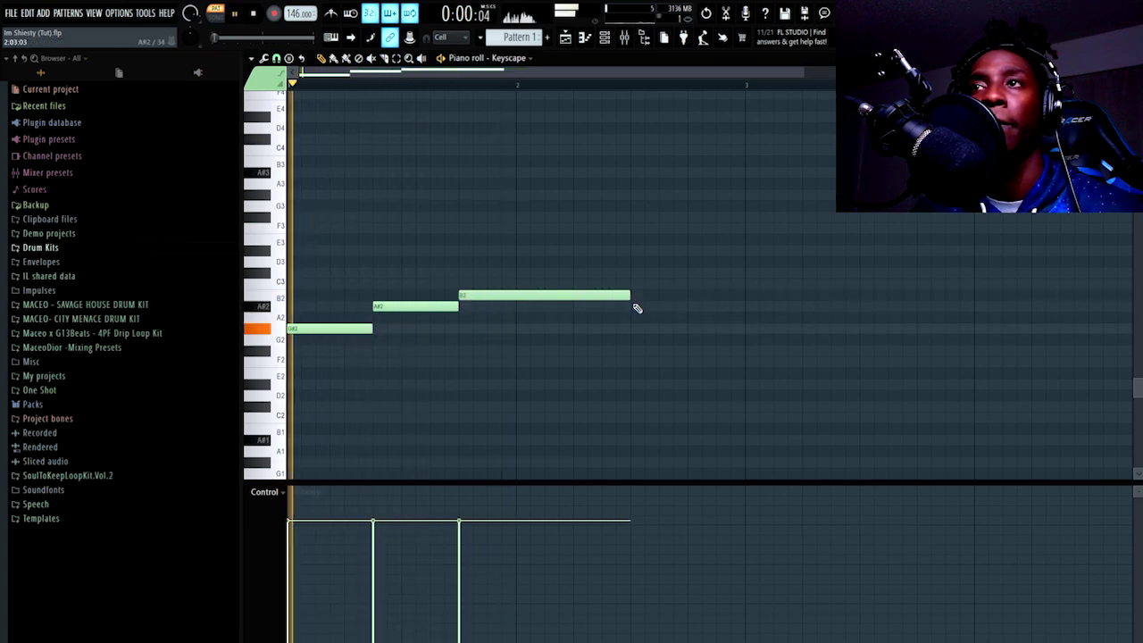
- Duplicate the three-note bass phrase to the start of bar 3 and clear the selection
scroll(625, 173, "down", 2)
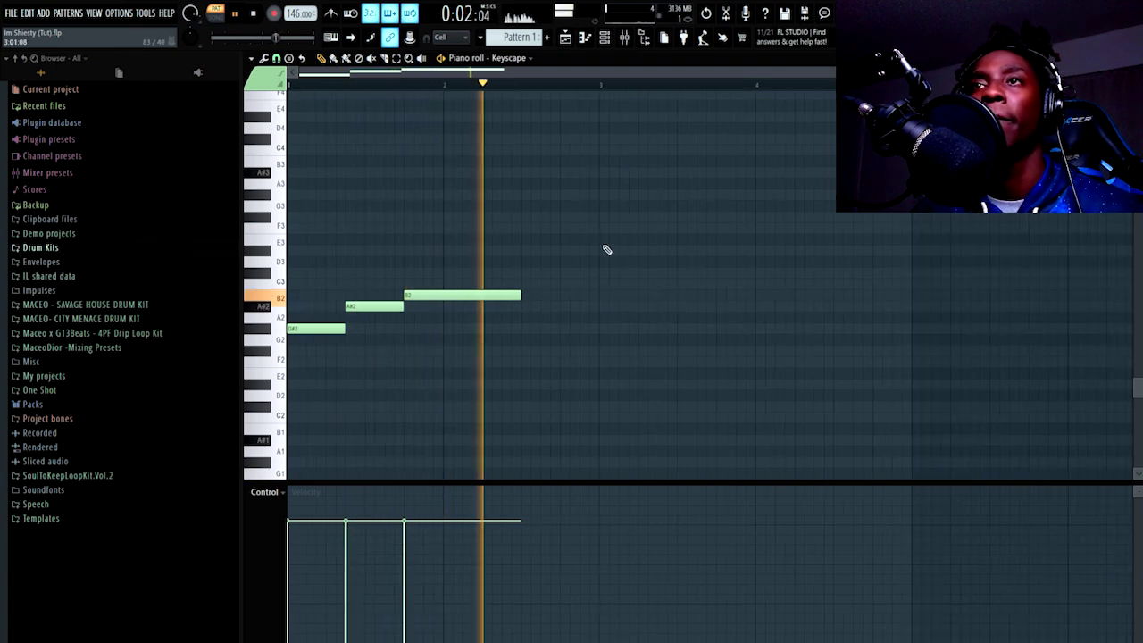
key("space")
mouse_move(544, 245)
left_mouse_down()
mouse_move(279, 332)
mouse_move(618, 330)
left_mouse_up()
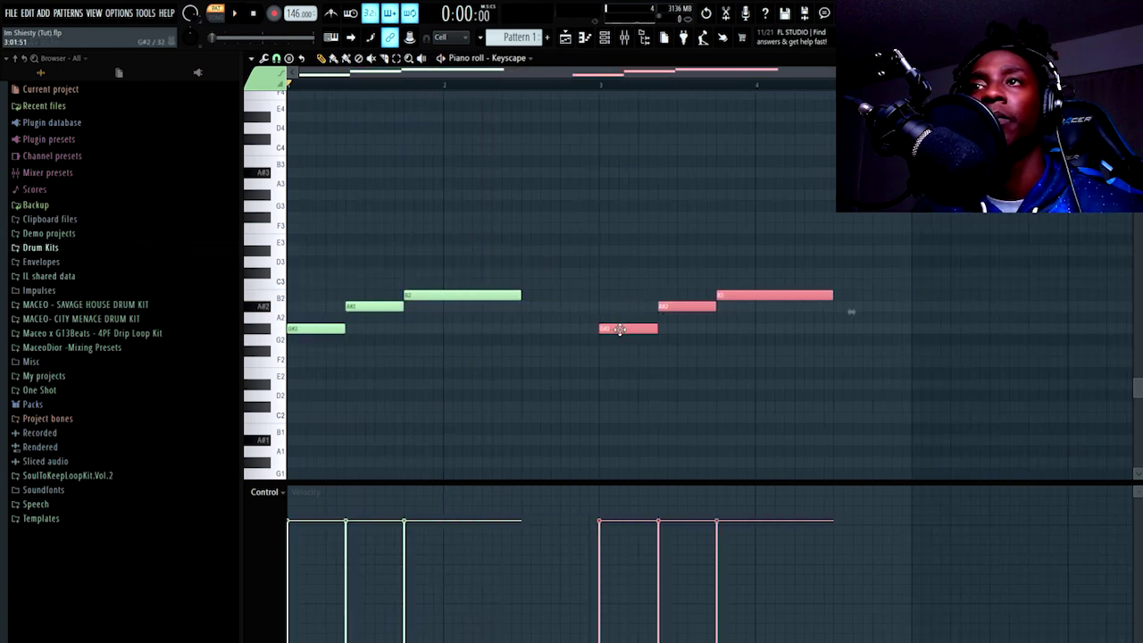
left_click(606, 265, "ctrl")
- Extend the two B2 notes to the starts of bars 3 and 5 while playing the pattern
key("space")
left_click_drag(519, 296, 599, 296)
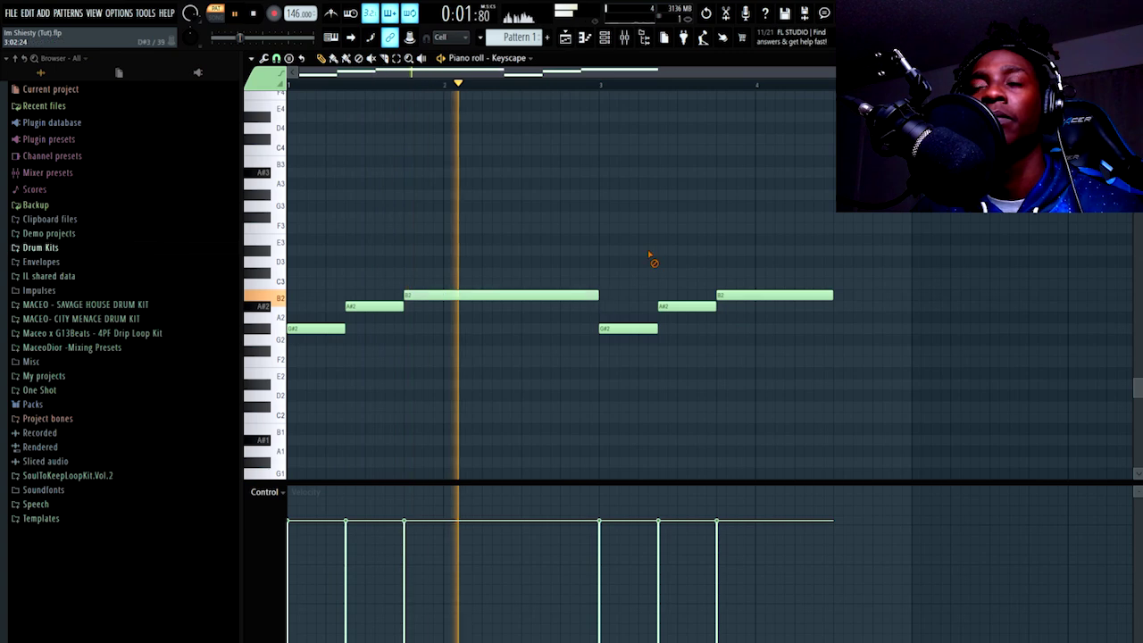
left_click_drag(830, 297, 911, 296)
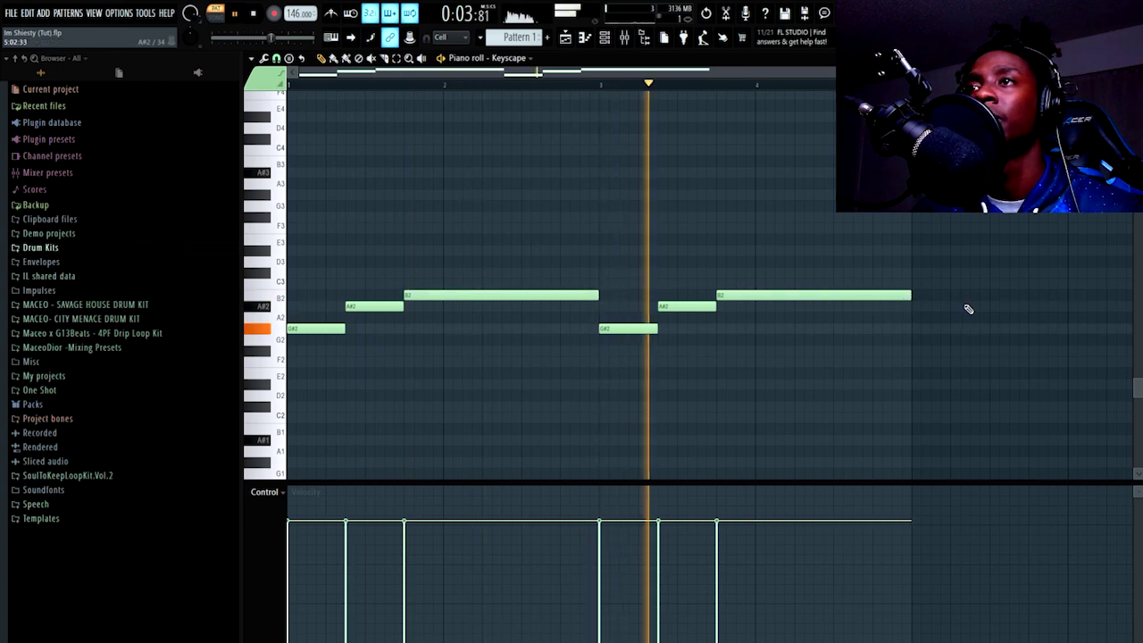
scroll(520, 133, "down", 2)
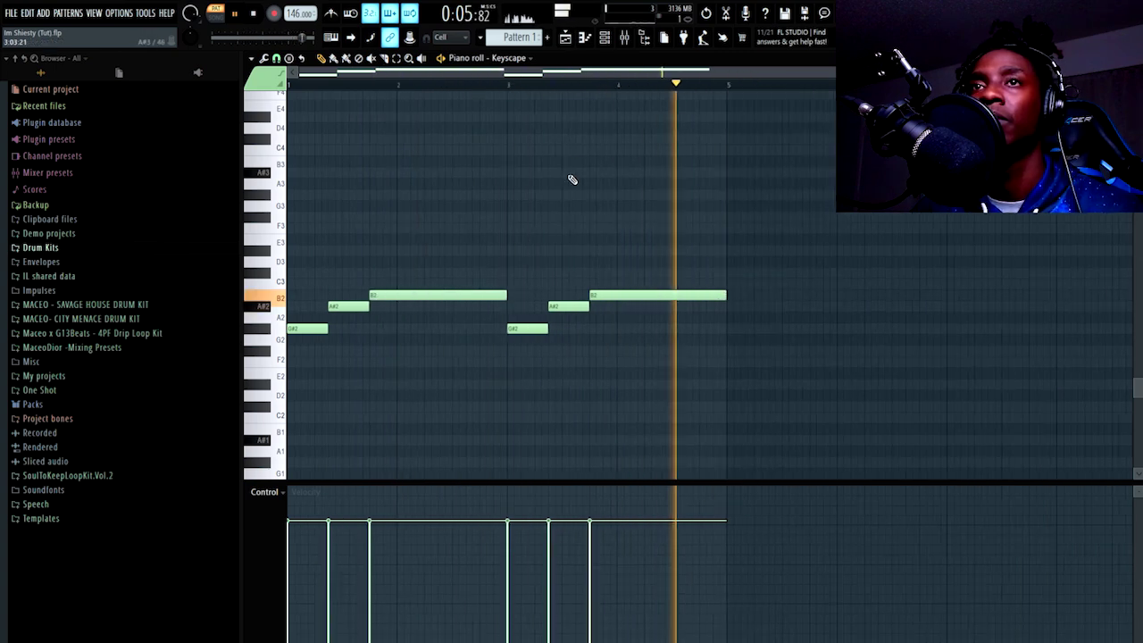
key("space")
- Copy the entire bass line one octave higher, keep the original notes, and play both layers together
key("ctrl+a")
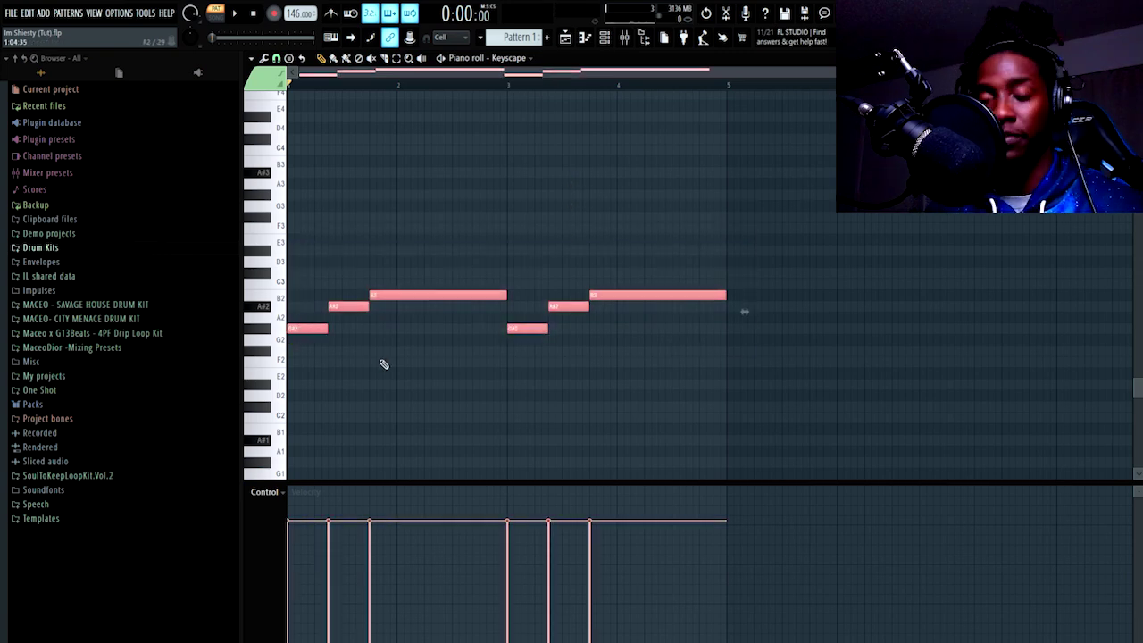
key("ctrl+c")
key("ctrl+v")
key("ctrl+Up")
key("space")
key("ctrl+d")
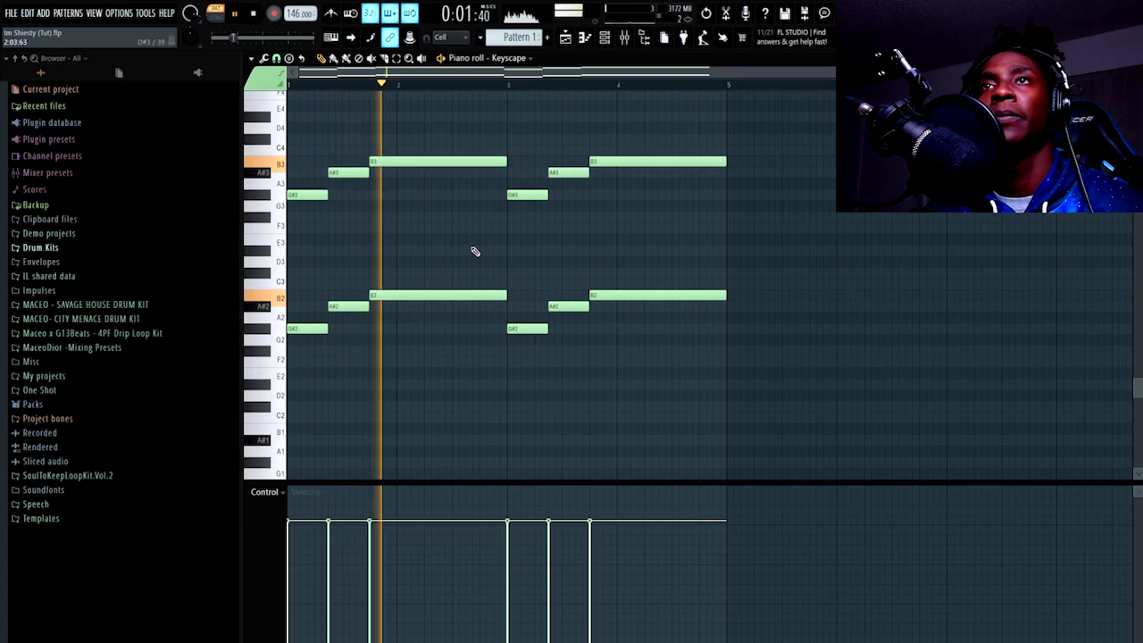
- Slightly lower the velocity of the upper-octave notes and play through the pattern
left_click_drag(777, 110, 284, 232)
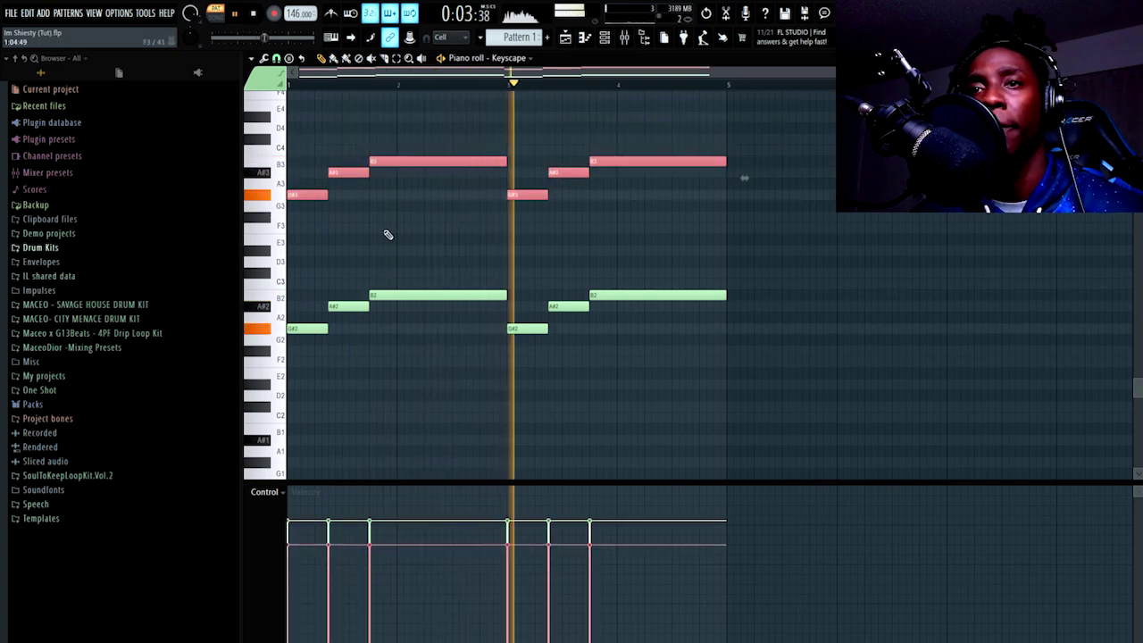
key("ctrl+d")
scroll(702, 222, "up", 2)
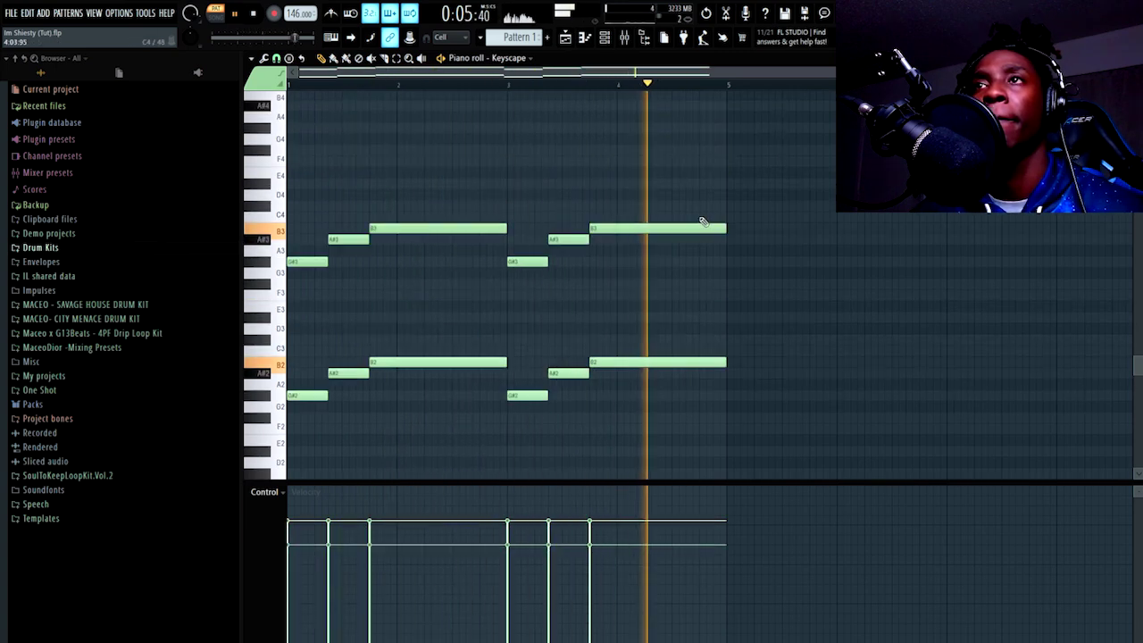
key("space")
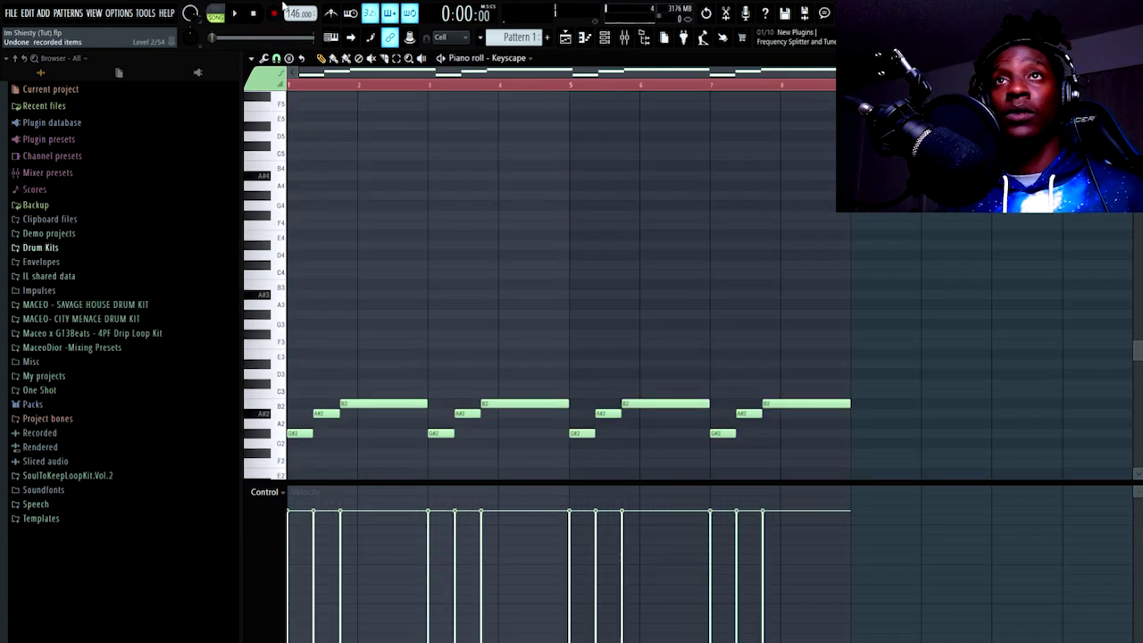
- Record a live melody around G#5 to D#6 over bars 1 to 4 of the bass line with the metronome on
key("space")
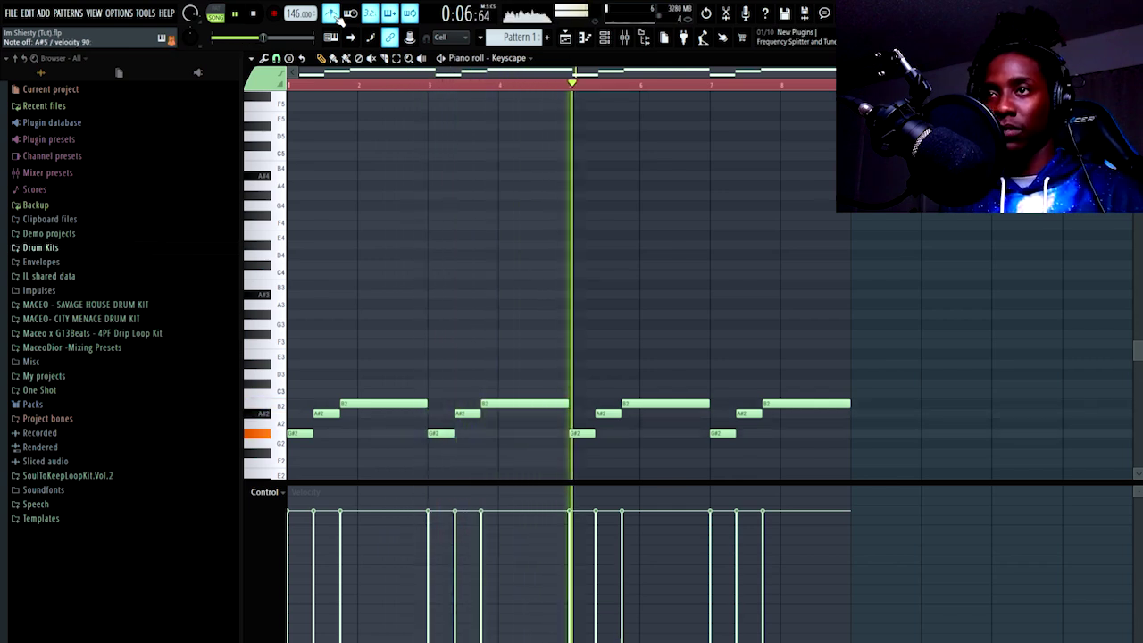
key("space")
scroll(364, 121, "up", 8)
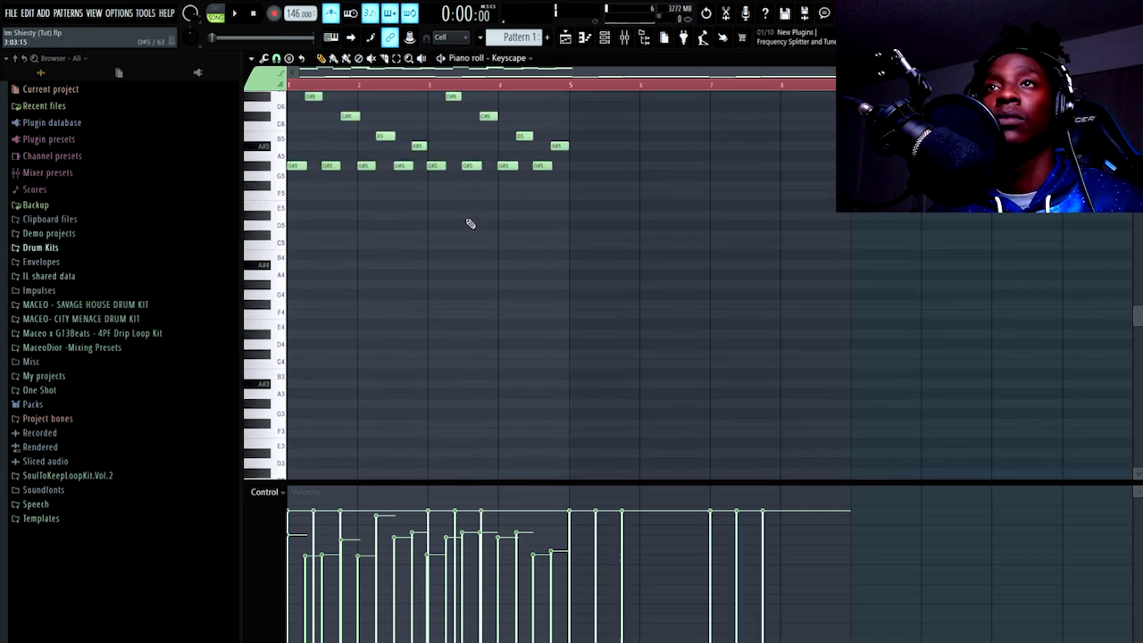
- Select the recorded melody notes and set the piano roll's snap resolution to Step
left_click(276, 59)
left_click(293, 168)
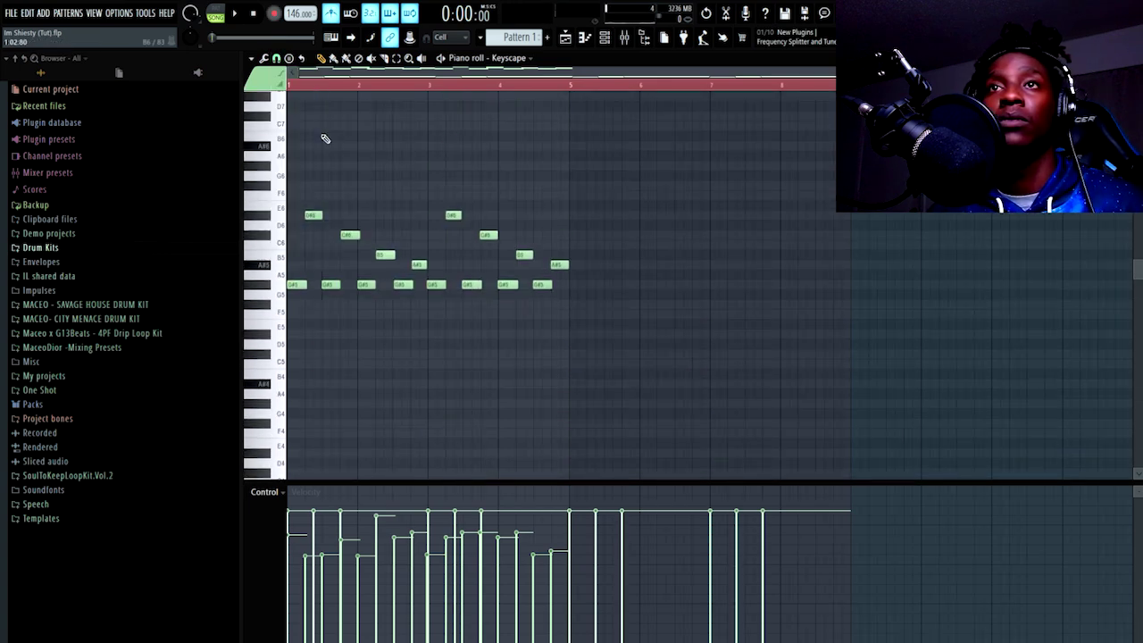
scroll(354, 91, "up", 5)
key("ctrl+a")
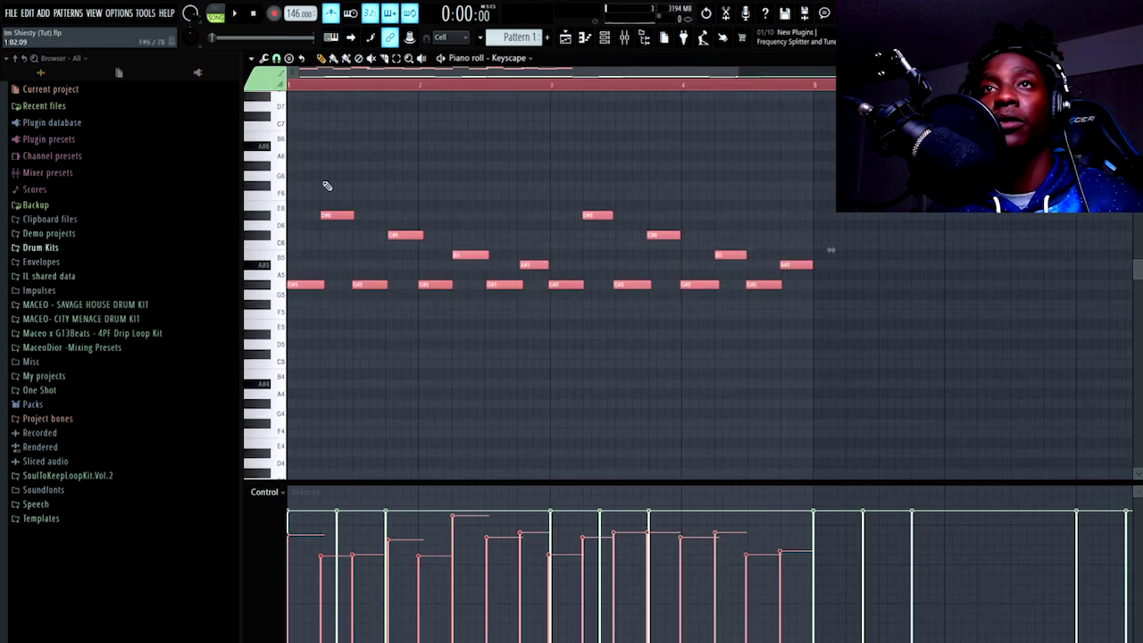
left_click(284, 71)
left_click(293, 247)
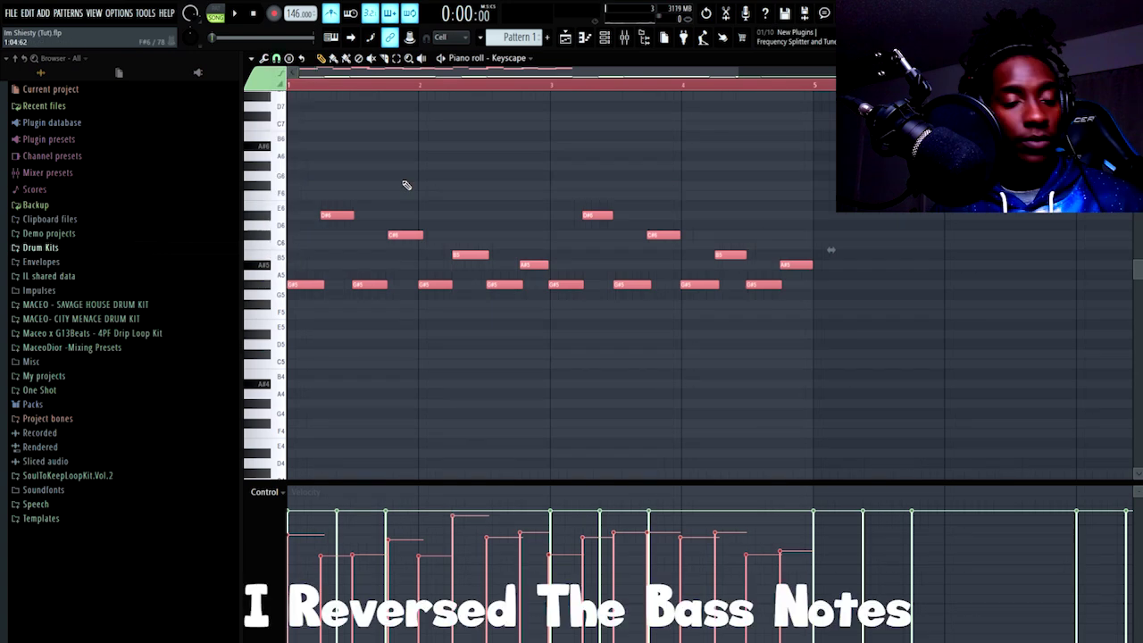
left_click(277, 59)
left_click(289, 179)
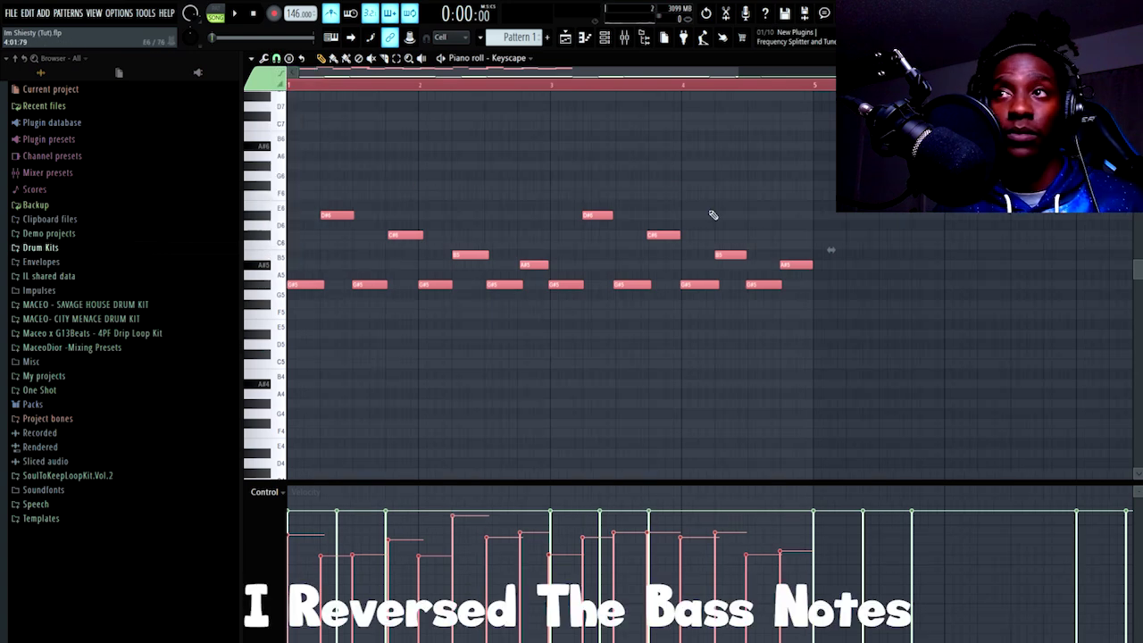
left_click(657, 209)
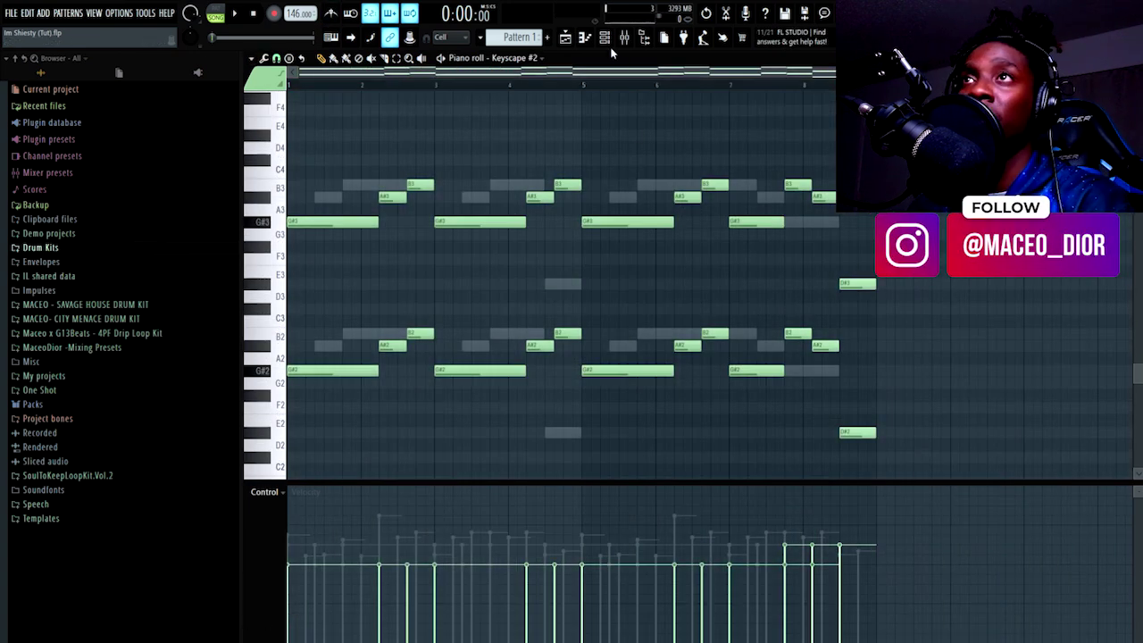
- Compare the bass notes of the Keyscape and Keyscape #2 channels in their piano rolls
left_click(606, 44)
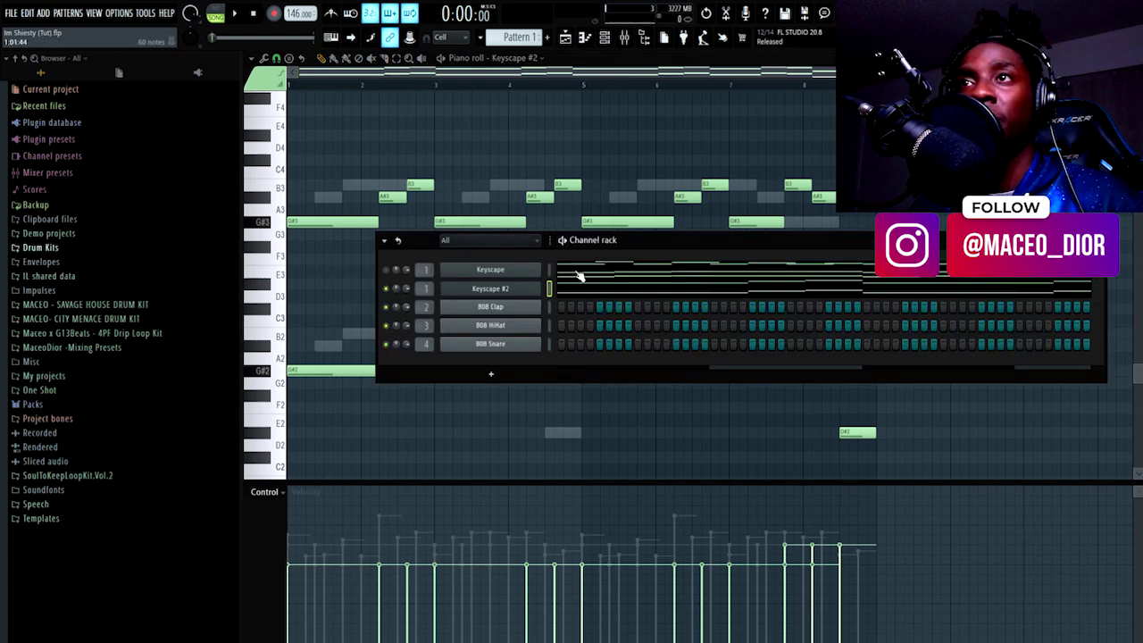
left_click(577, 273)
left_click(607, 37)
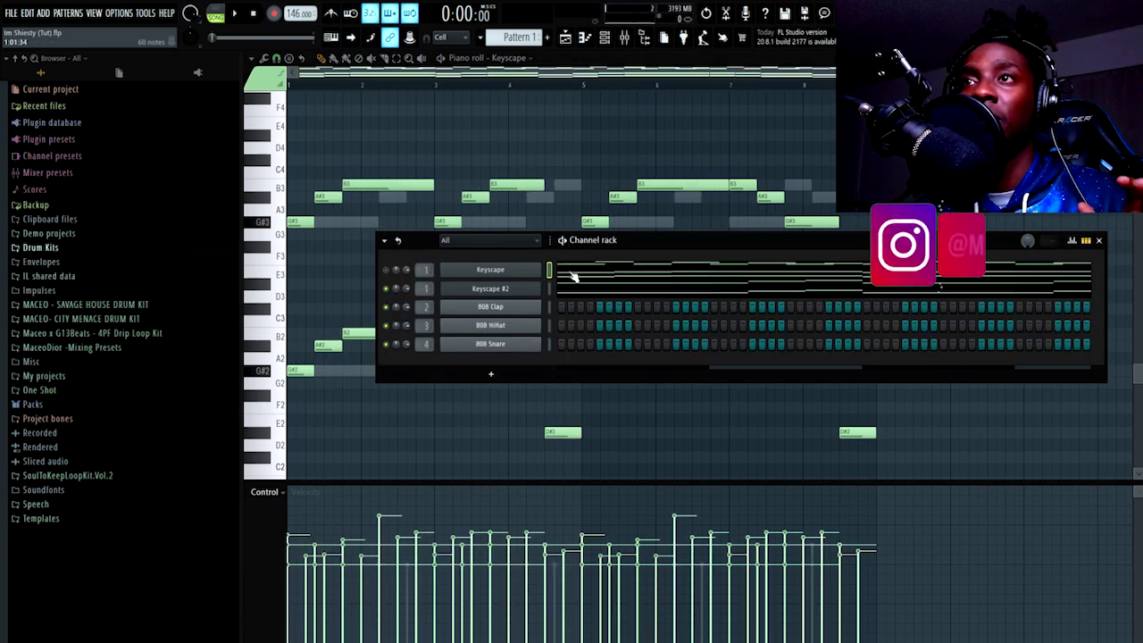
left_click(569, 288)
left_click(606, 37)
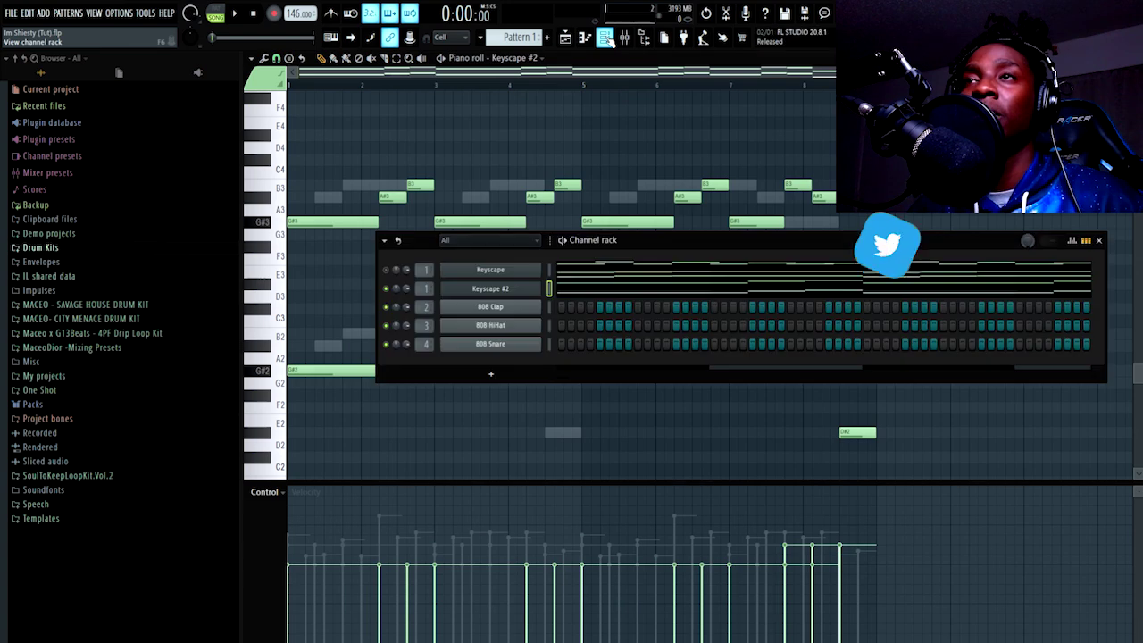
- Keep only the high melody in the Keyscape channel's piano roll and start playback
left_click(586, 270)
scroll(871, 215, "up", 1)
key("super")
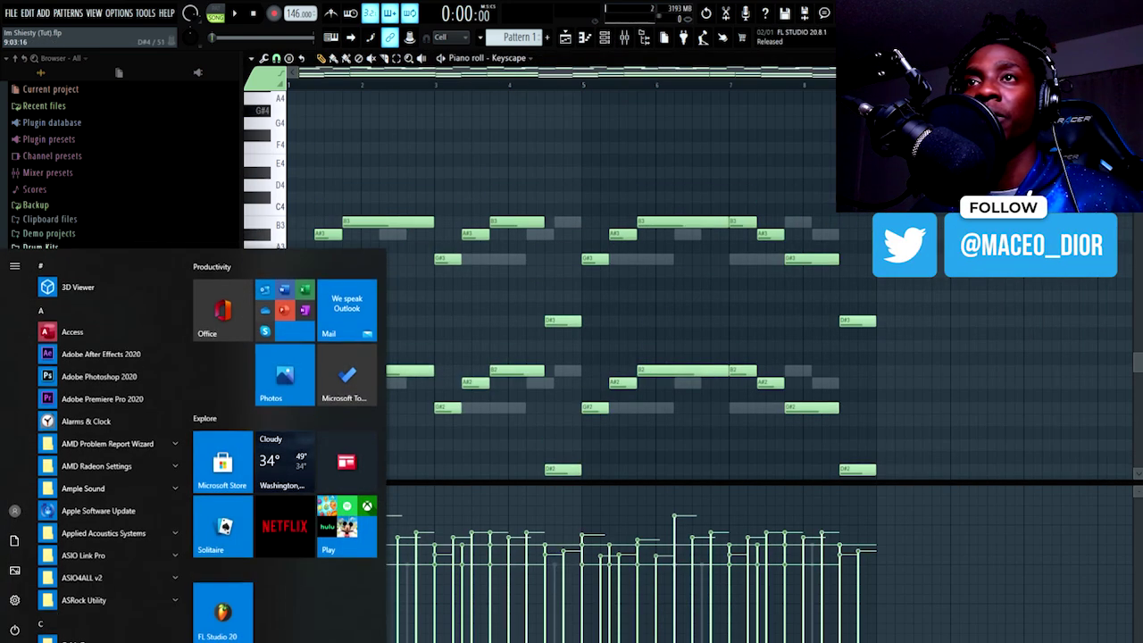
key("super")
scroll(675, 313, "up", 4)
scroll(675, 312, "up", 4)
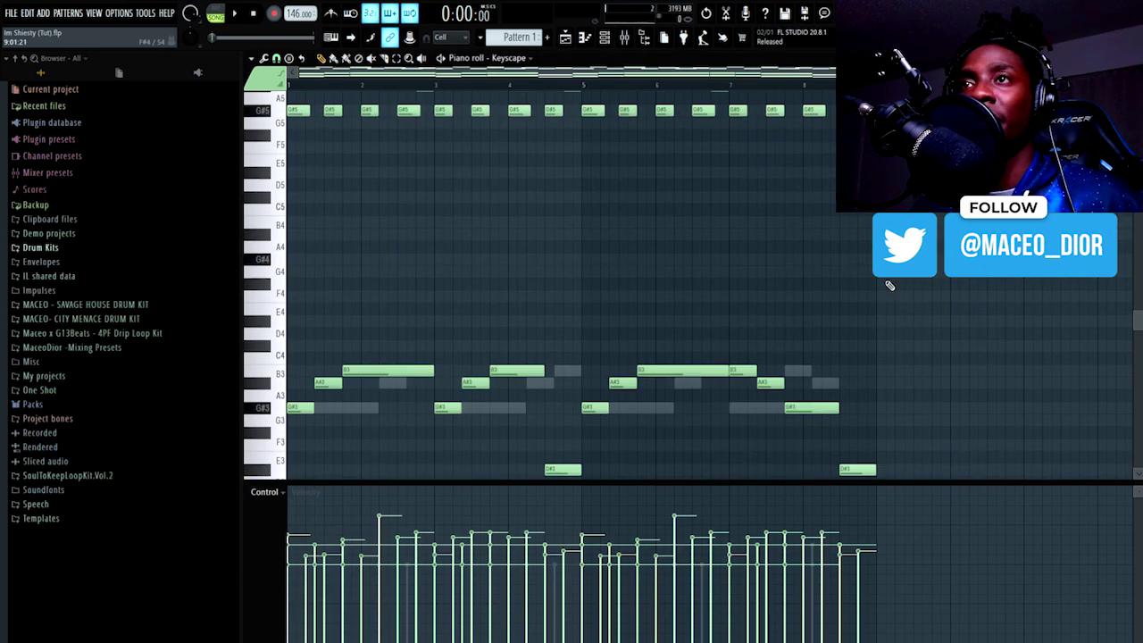
key("space")
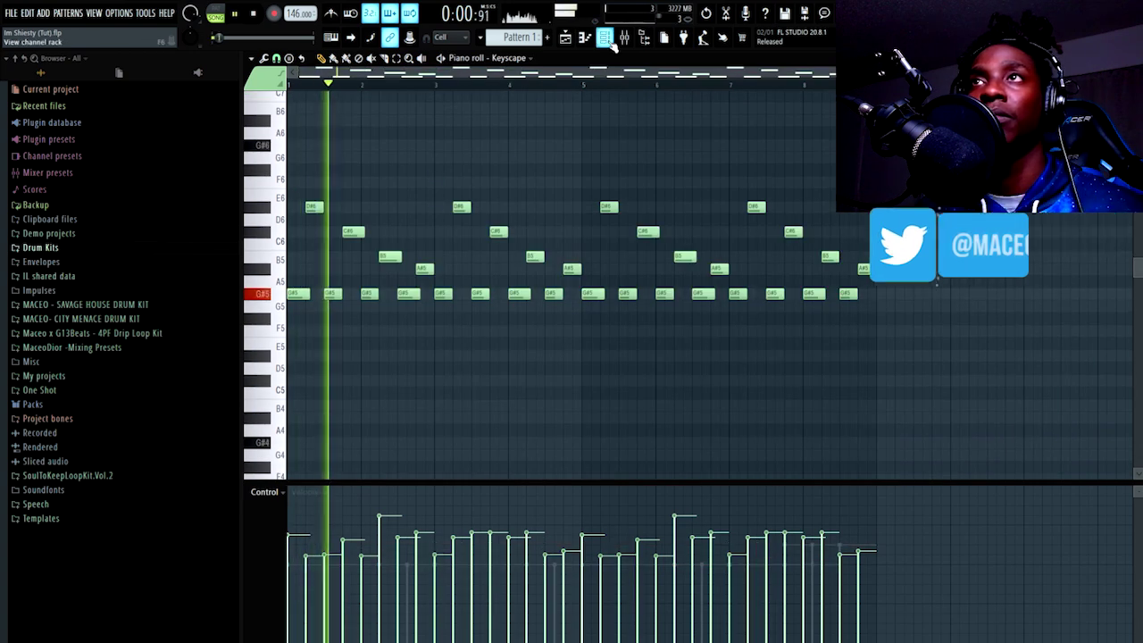
- Adjust the Keyscape #2 channel's panning in the channel rack while the song plays, and stop playback
key("F6")
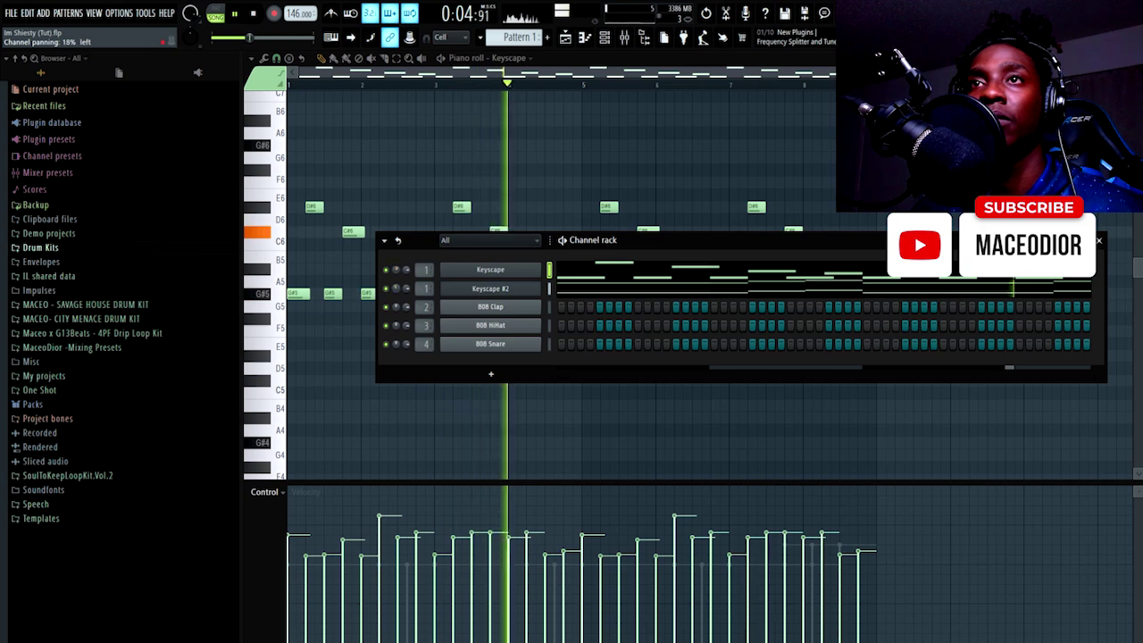
left_click_drag(393, 288, 398, 278)
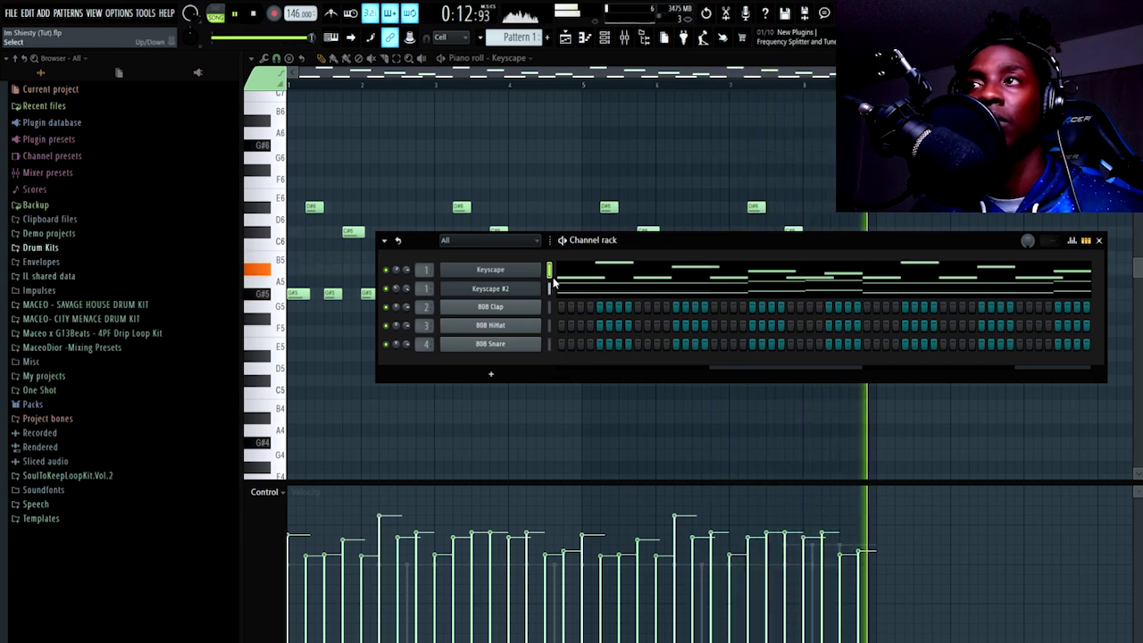
key("space")
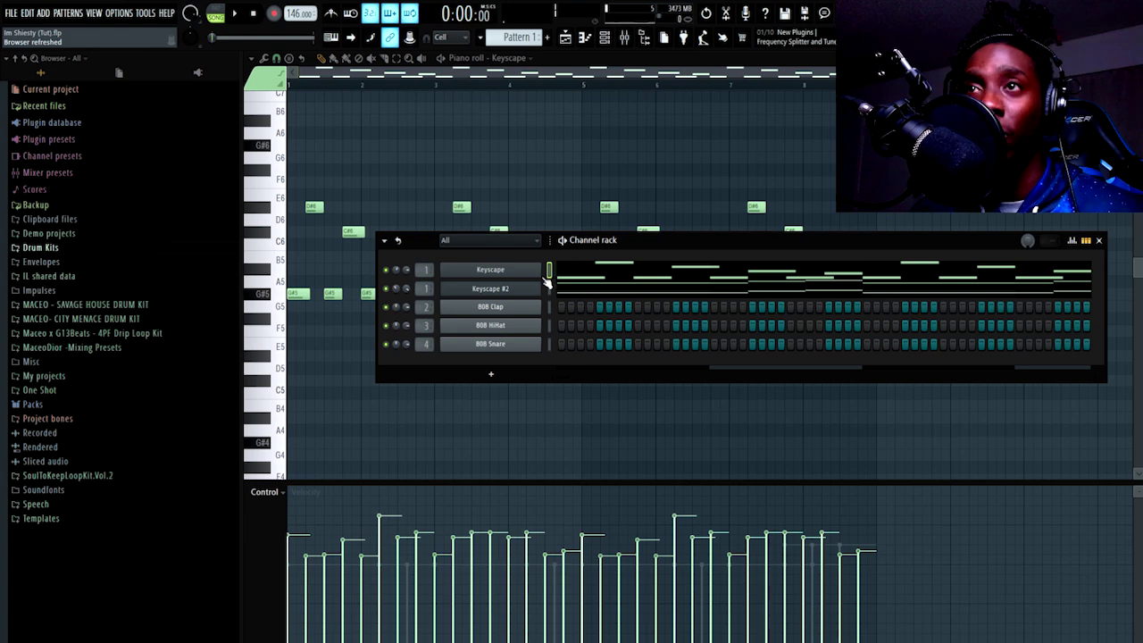
- Add a third Keyscape channel with the LA Custom C7 Grand Piano patch and open its empty piano roll
right_click(548, 282)
left_click(576, 402)
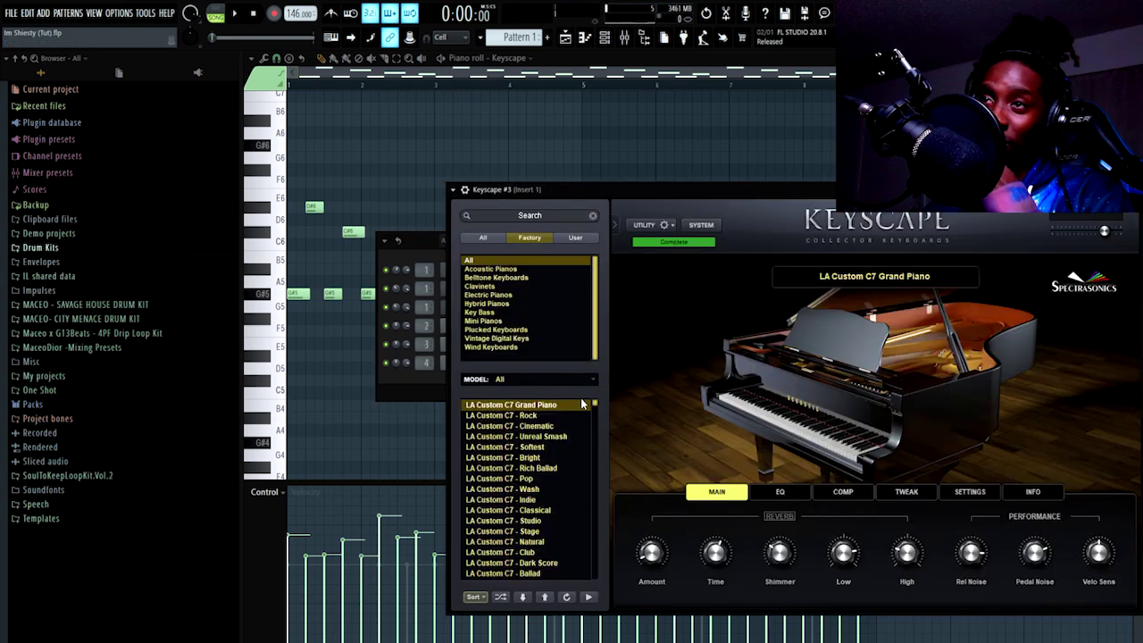
left_click(424, 264)
right_click(495, 307)
left_click(567, 307)
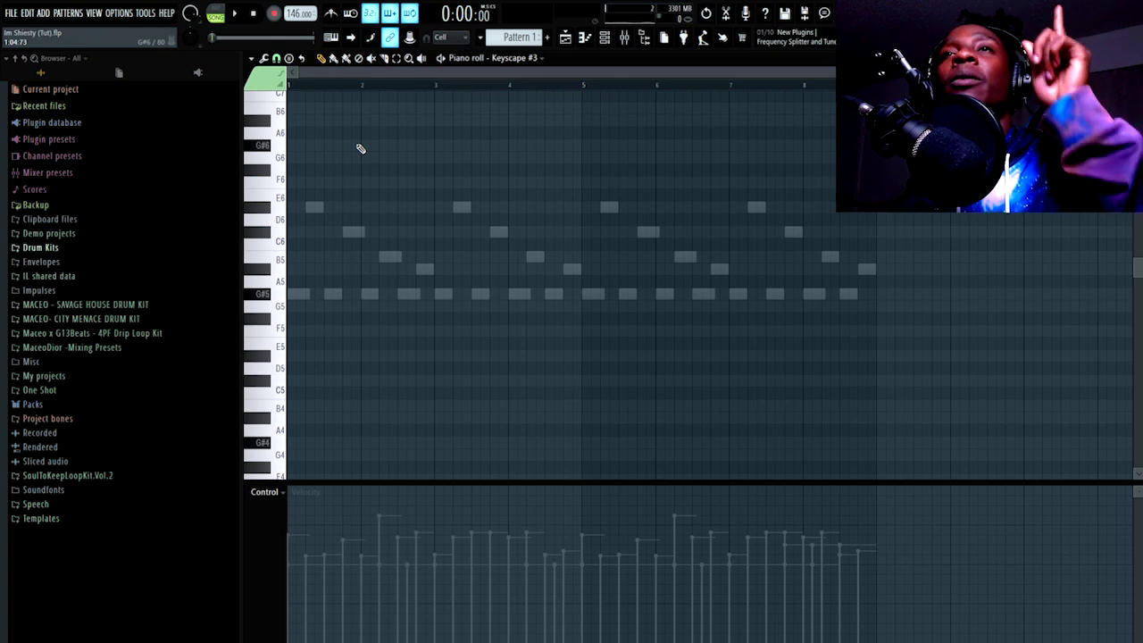
scroll(381, 188, "up", 5)
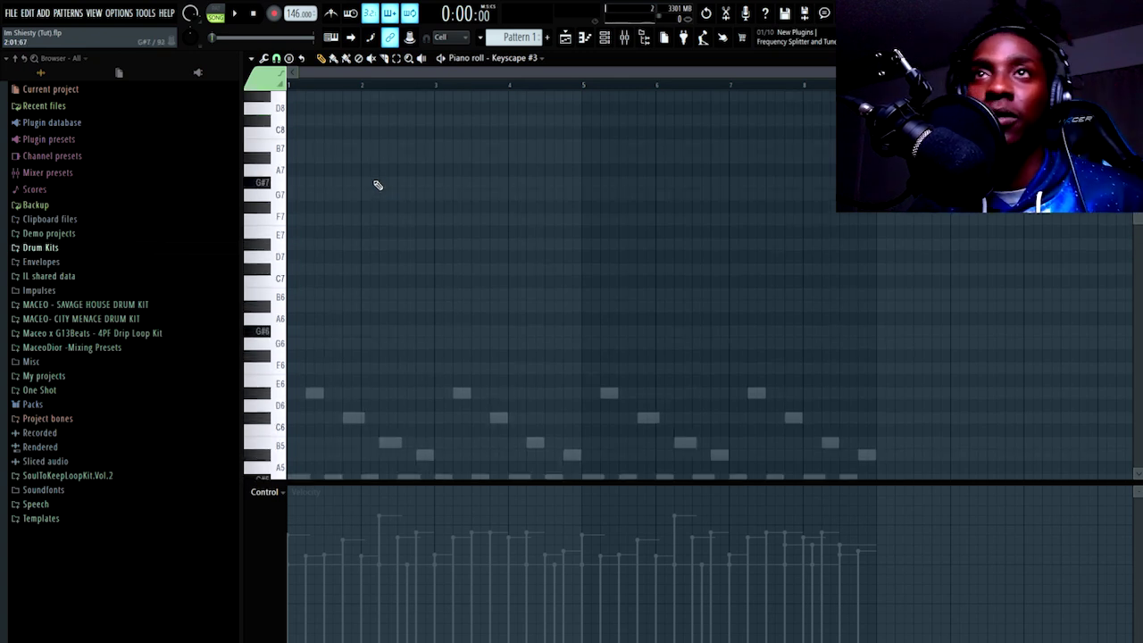
- Place one G#7 note at the start of bar 1 and three consecutive half-beat G#7 notes from beat 2
left_click(313, 242)
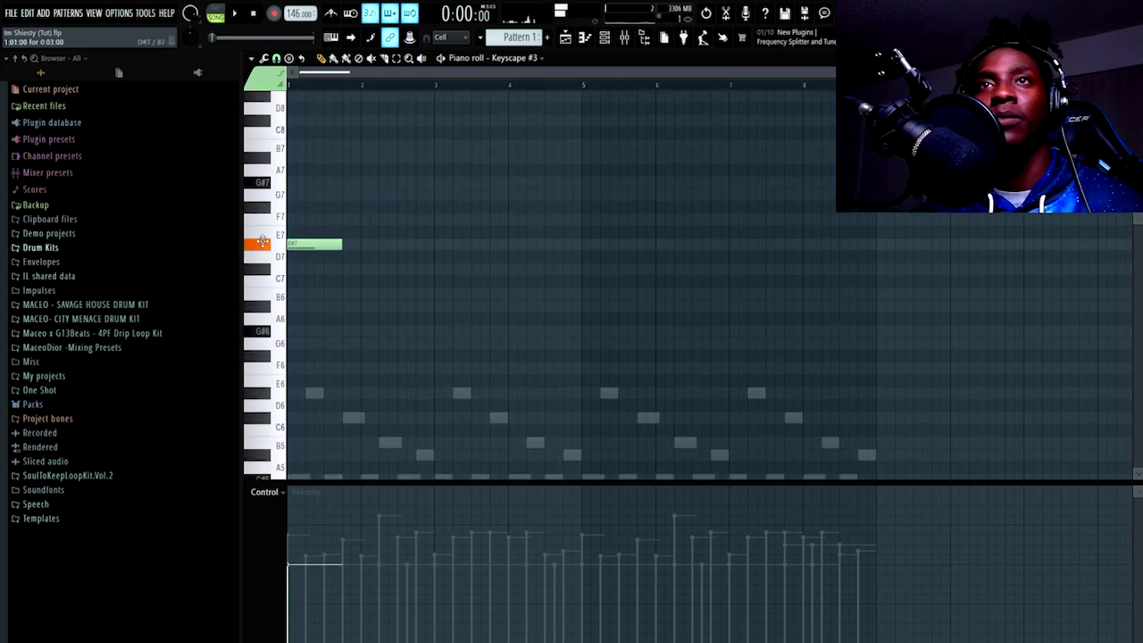
key("space")
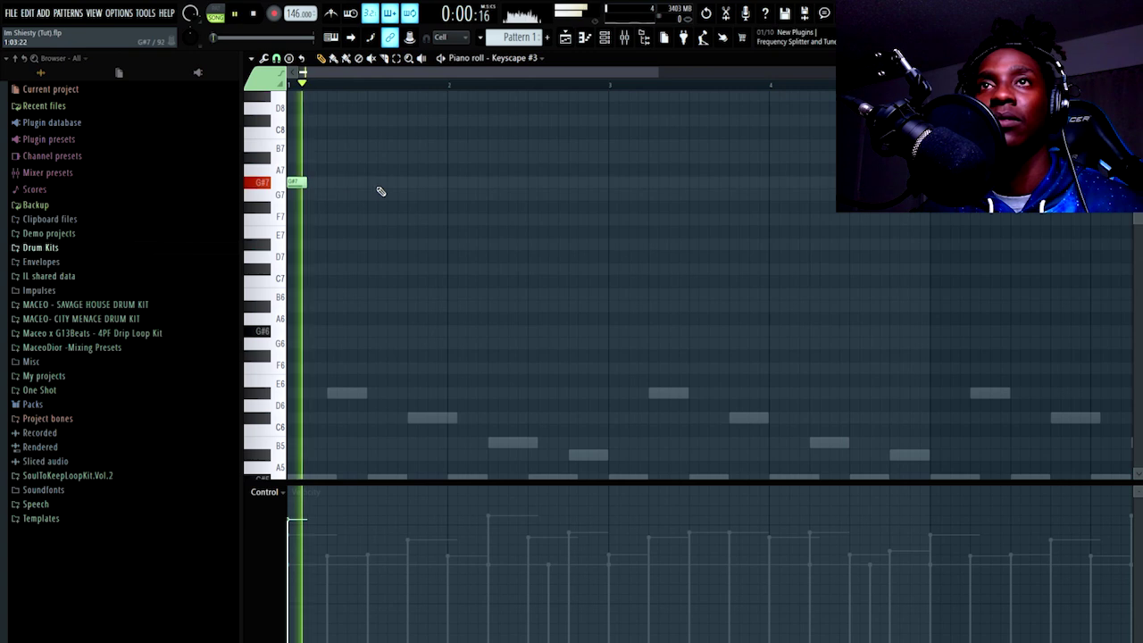
key("space")
key("space")
key("space")
left_click(354, 185)
key("space")
left_click(337, 183)
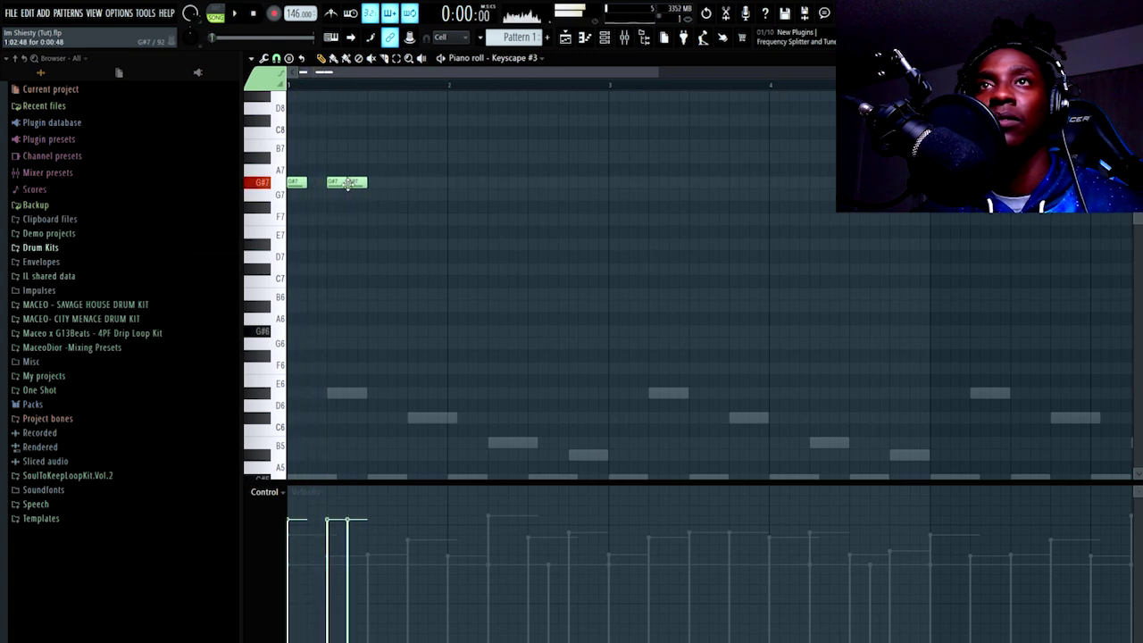
left_click(372, 183)
key("space")
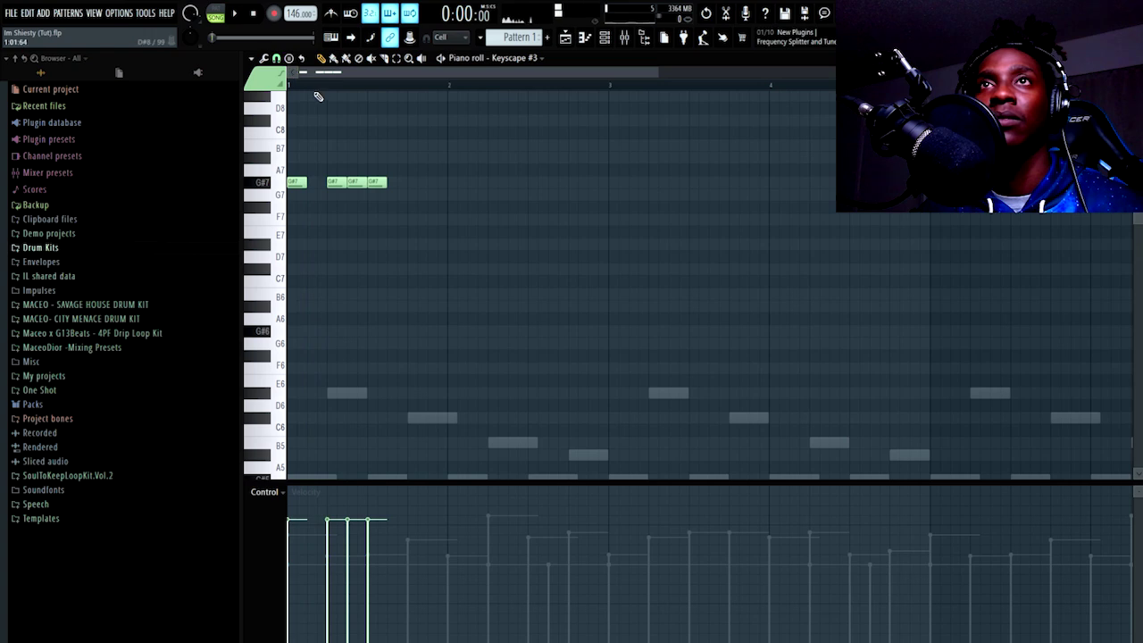
- Change the snap resolution and rework the G#7 notes on beat 2 into a triplet roll with a fourth note on beat 3
scroll(316, 98, "up", 3)
scroll(337, 77, "up", 3)
left_click_drag(341, 75, 315, 73)
left_click(289, 60)
left_click(279, 60)
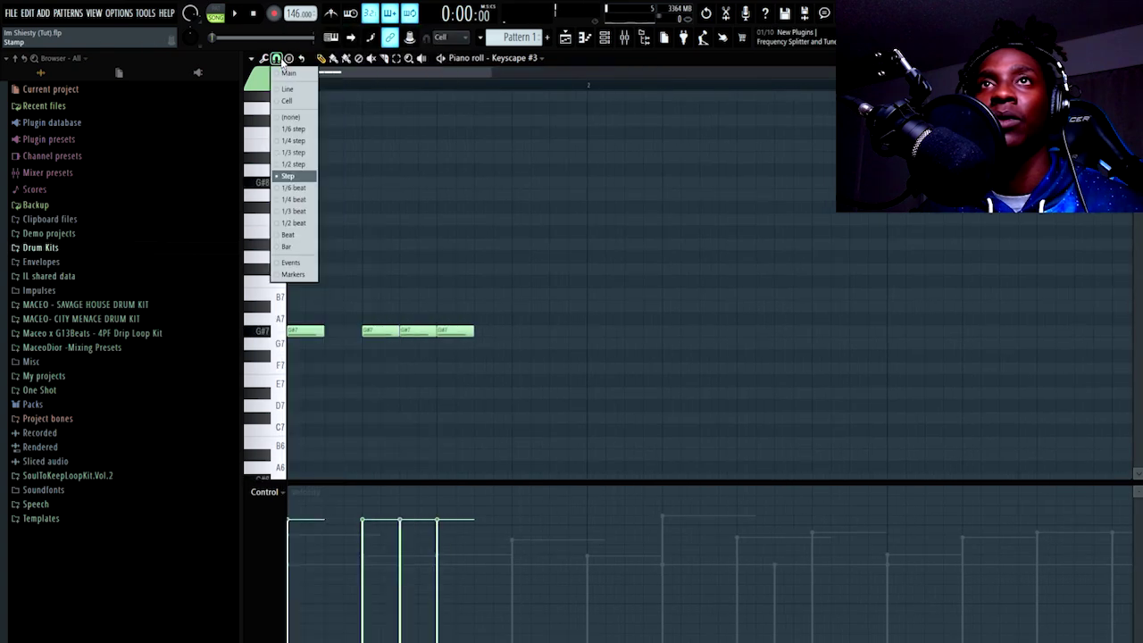
left_click(293, 199)
left_click_drag(483, 288, 379, 327)
left_click_drag(522, 292, 361, 385)
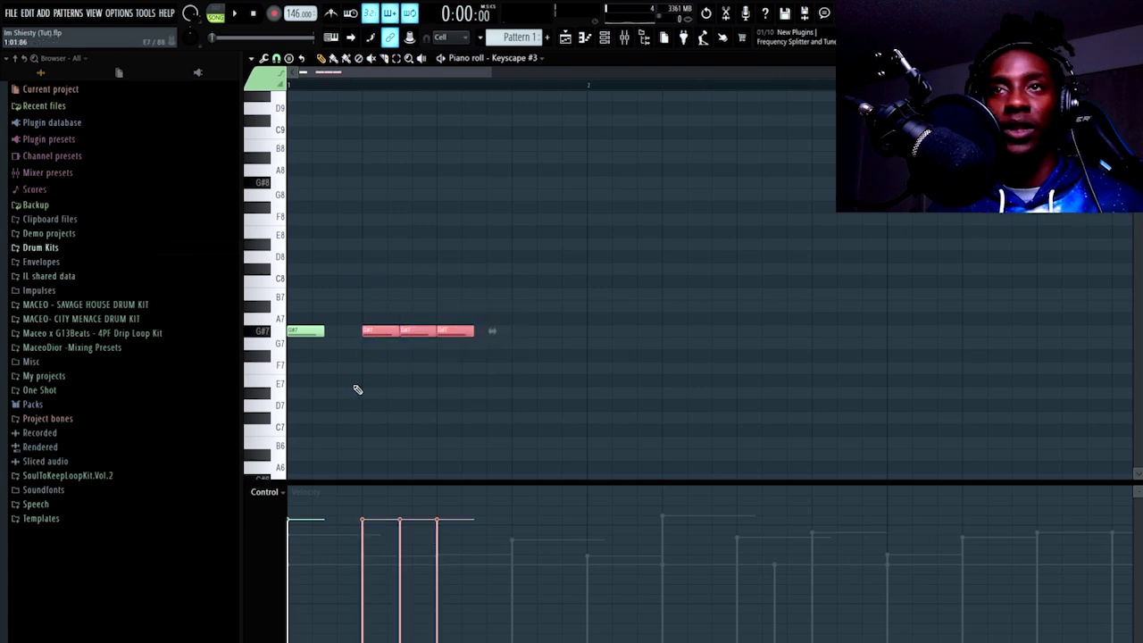
key("ctrl+q")
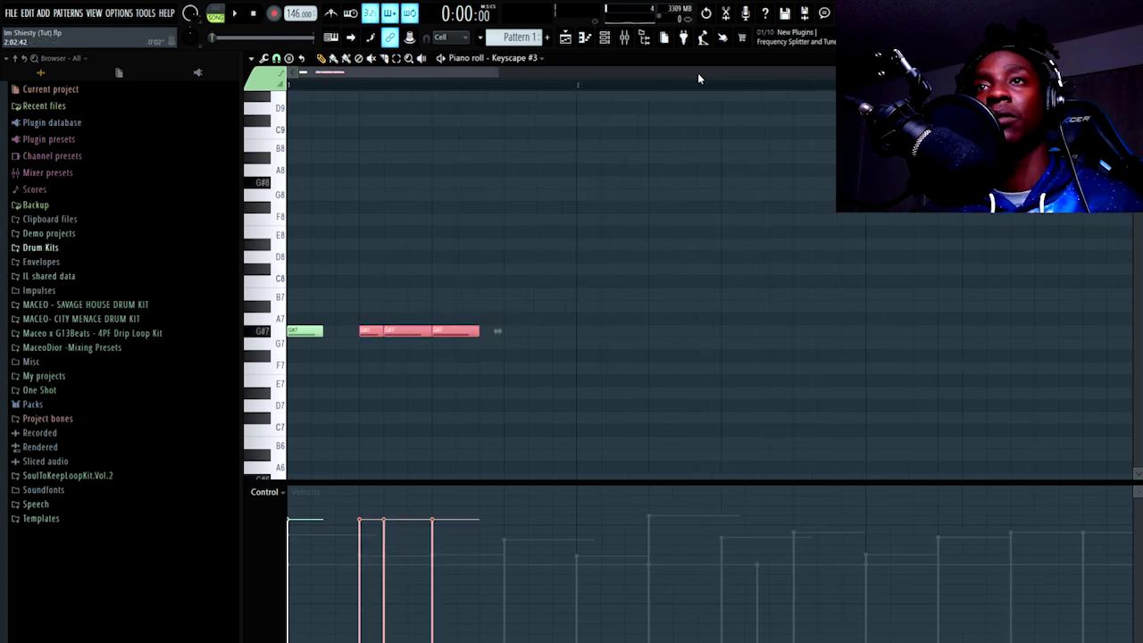
key("ctrl+u")
right_click(472, 330)
left_click_drag(423, 315, 360, 379)
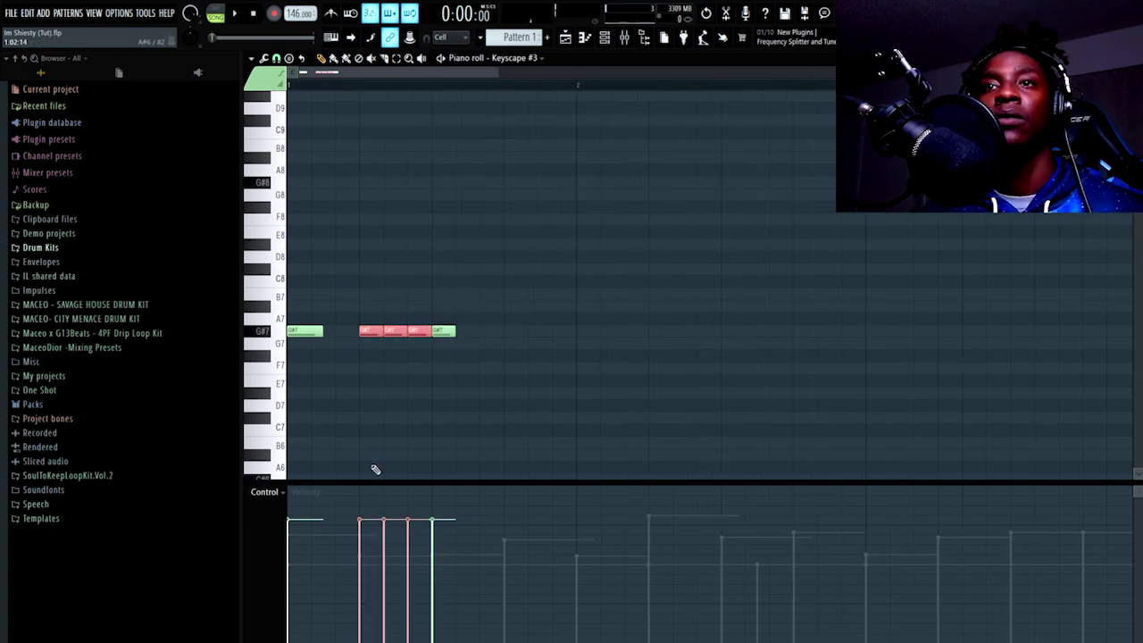
- Ramp the velocities of the three G#7 roll notes upward, deselect them and preview the result
left_click_drag(357, 606, 428, 524)
key("space")
key("space")
key("ctrl+d")
key("space")
key("space")
- Lengthen the first G#7 note to fill beat 1 and extend the last one to the end of bar 1
left_click_drag(324, 299, 302, 384)
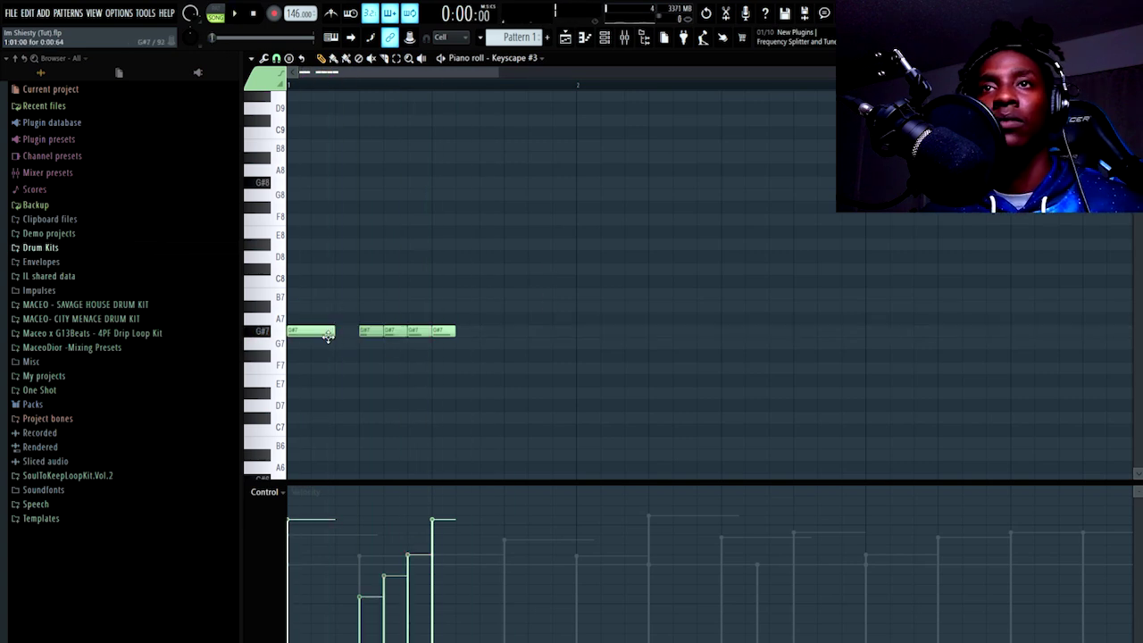
key("space")
scroll(383, 301, "down", 2)
left_click_drag(374, 334, 434, 334)
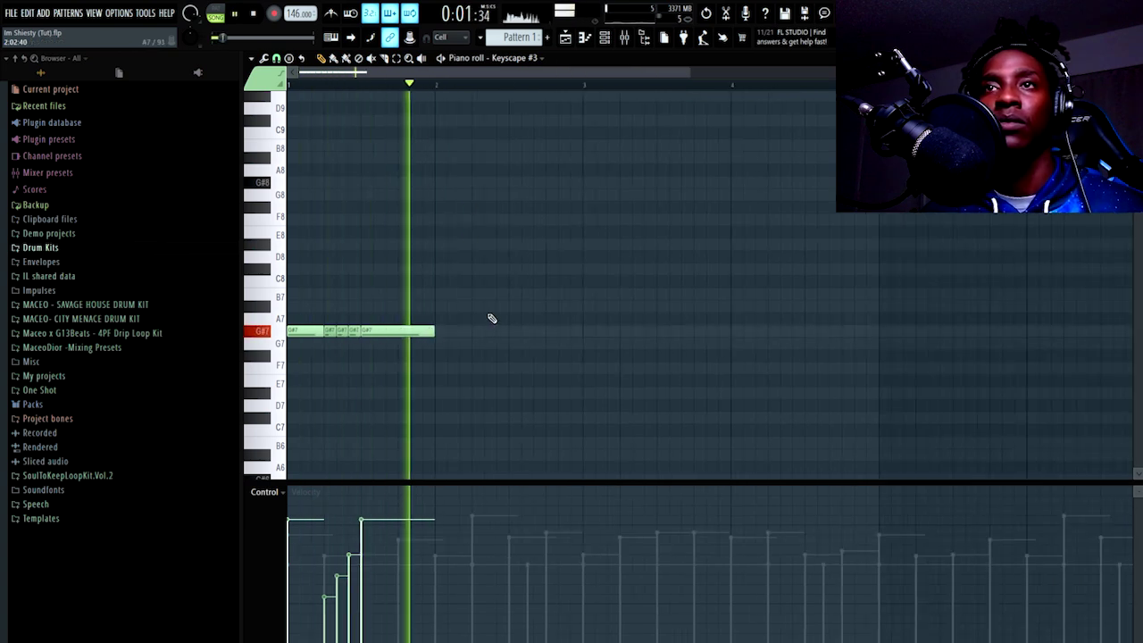
- Duplicate the one-bar G#7 pattern repeatedly until it fills eight bars of the Keyscape #3 piano roll
key("ctrl+a")
key("ctrl+b")
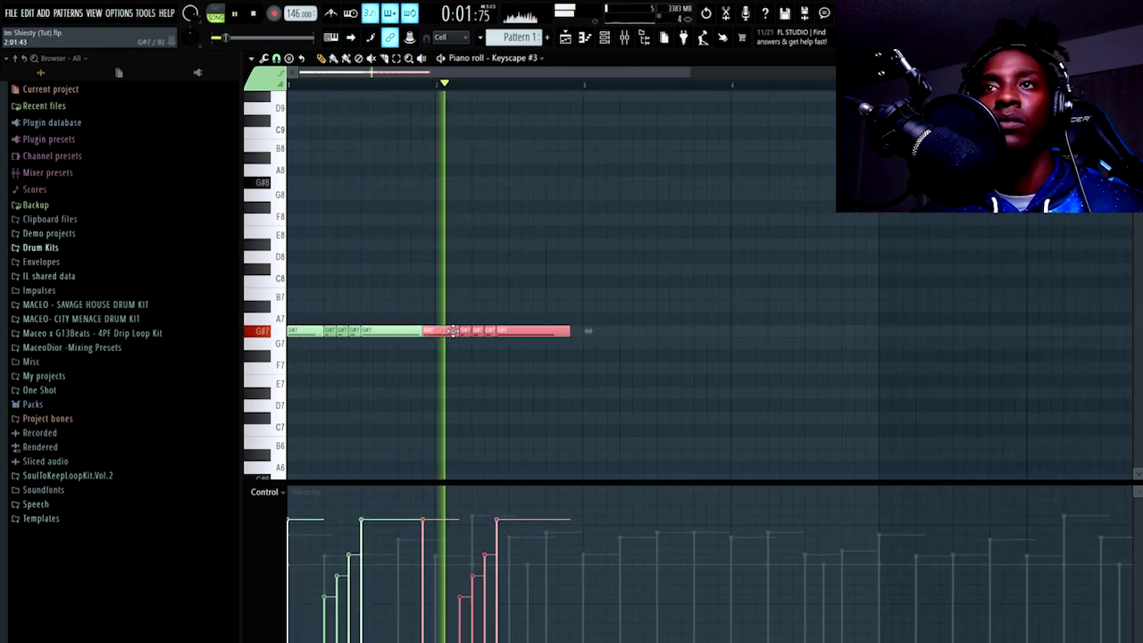
key("ctrl+d")
scroll(500, 178, "down", 2)
key("ctrl+a")
key("ctrl+b")
key("ctrl+d")
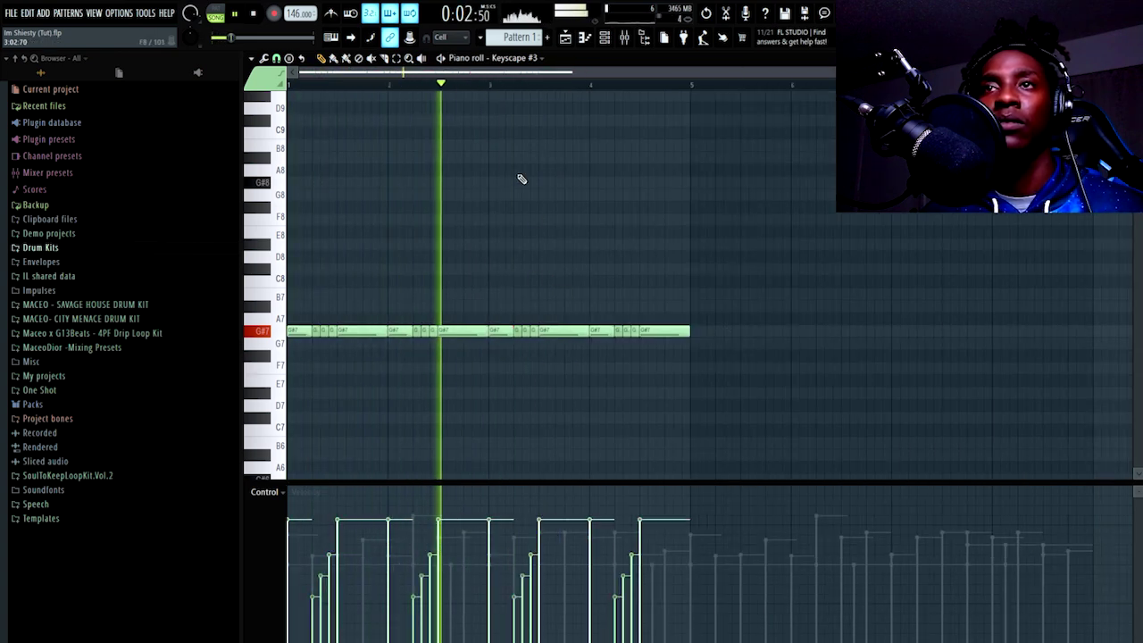
scroll(549, 227, "down", 1)
key("ctrl+a")
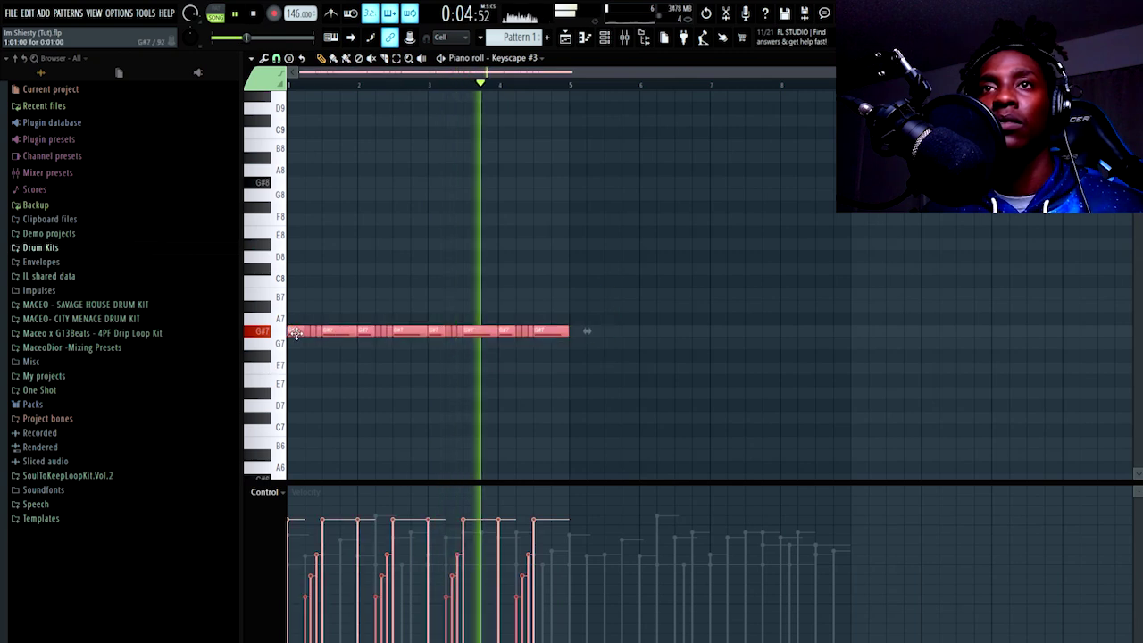
key("ctrl+b")
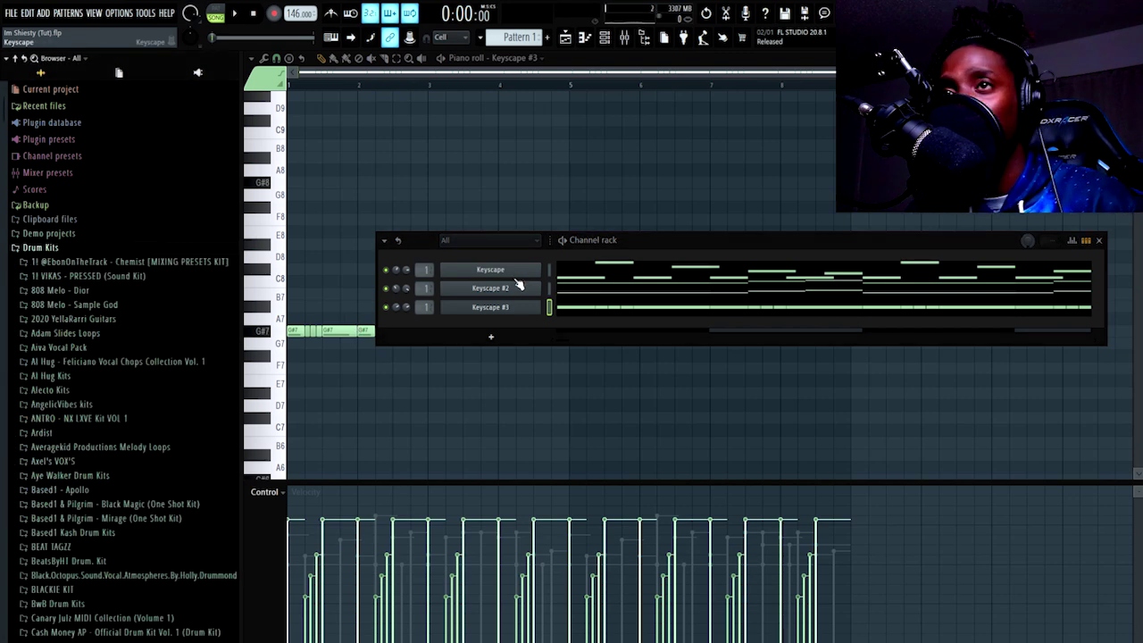
- Add an ElectraX channel and audition its patches over playback, keeping AR - Harsh from Halfway & Gutta - Amplifed Vol. 9
left_click(493, 337)
mouse_move(501, 403)
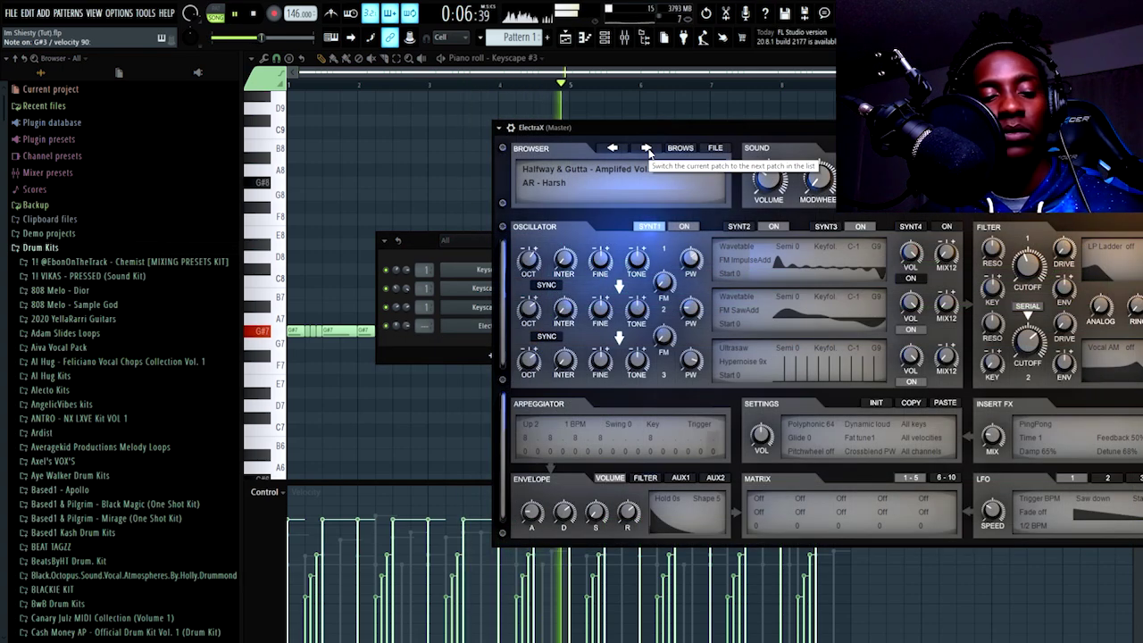
left_click(456, 341)
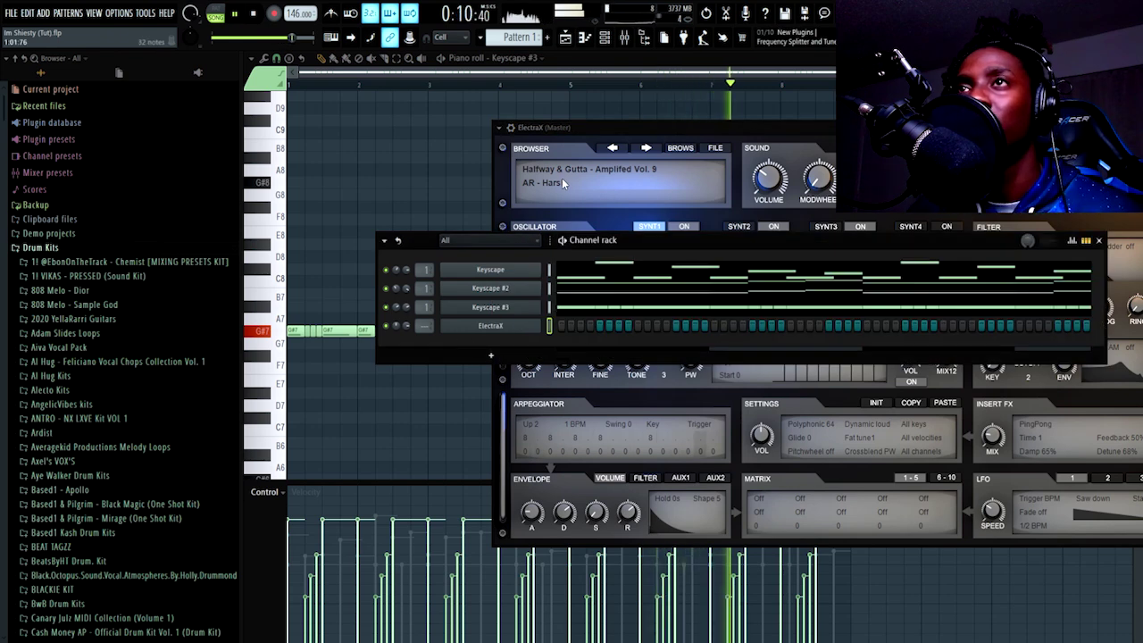
key("space")
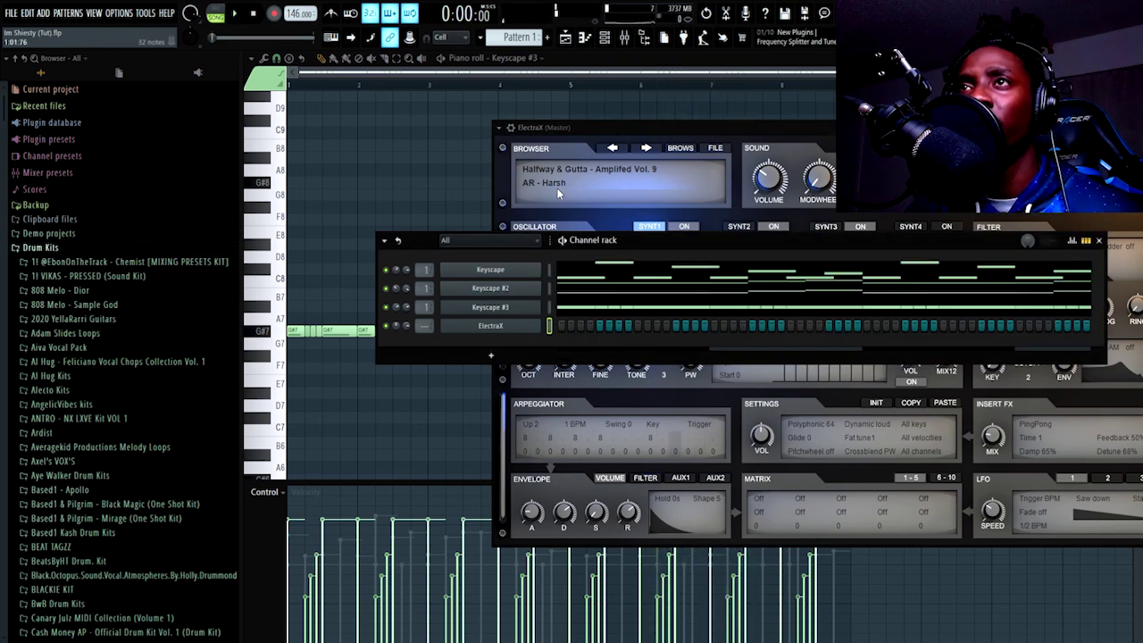
- Draw a two-bar ElectraX line of G#2, A#2 and B2 notes over the ghost bass notes
right_click(524, 334)
left_click(568, 330)
scroll(452, 230, "down", 11)
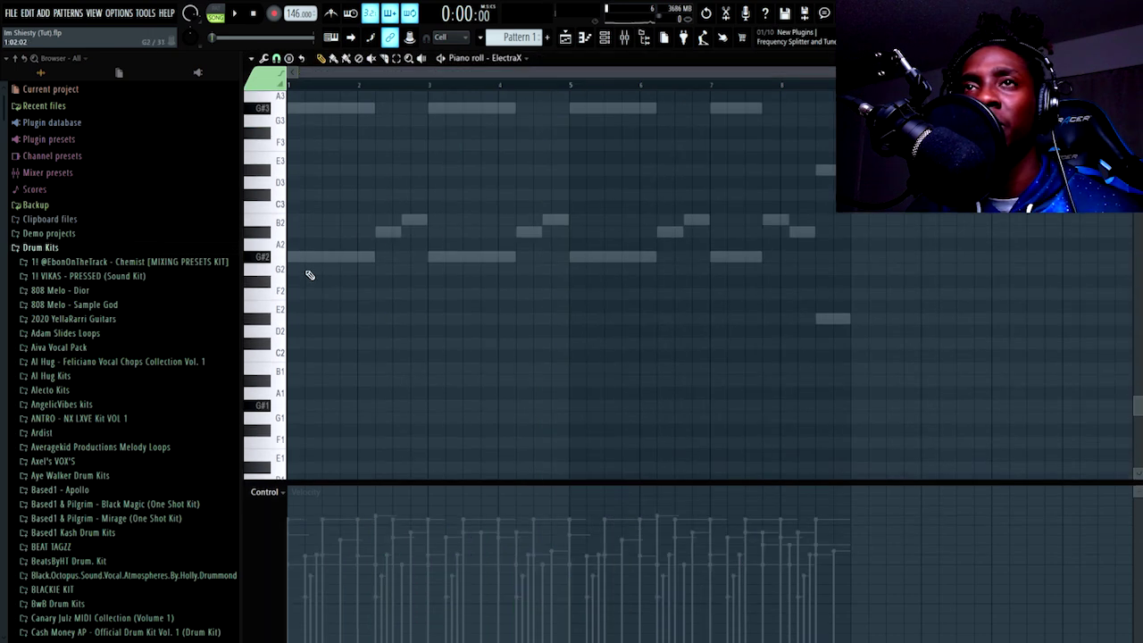
left_click(381, 226)
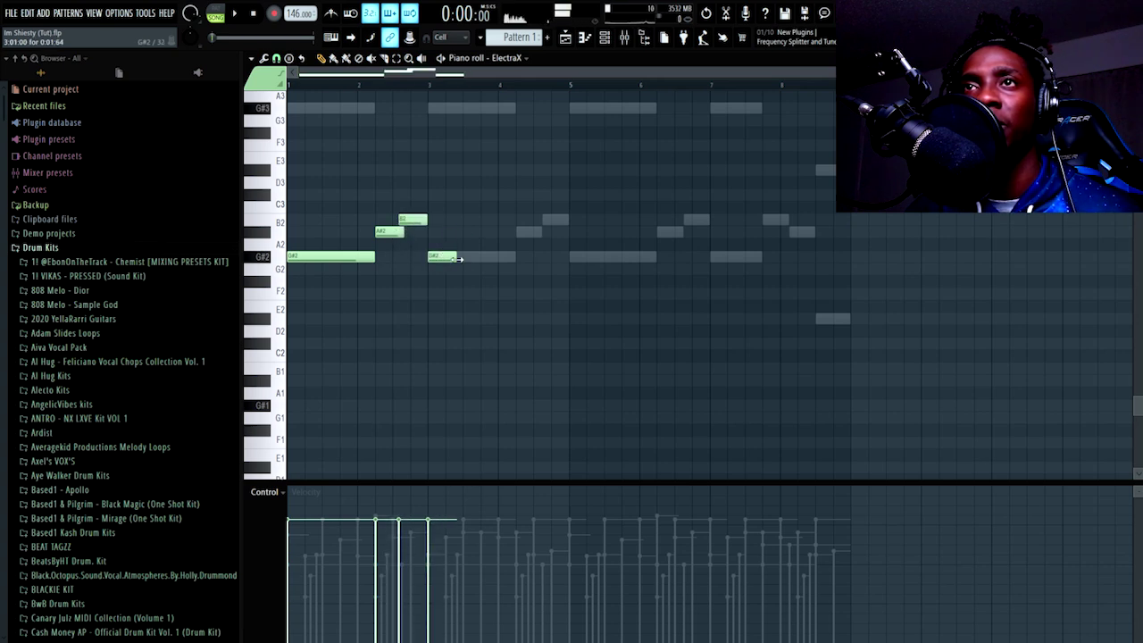
left_click(276, 60)
left_click(306, 221)
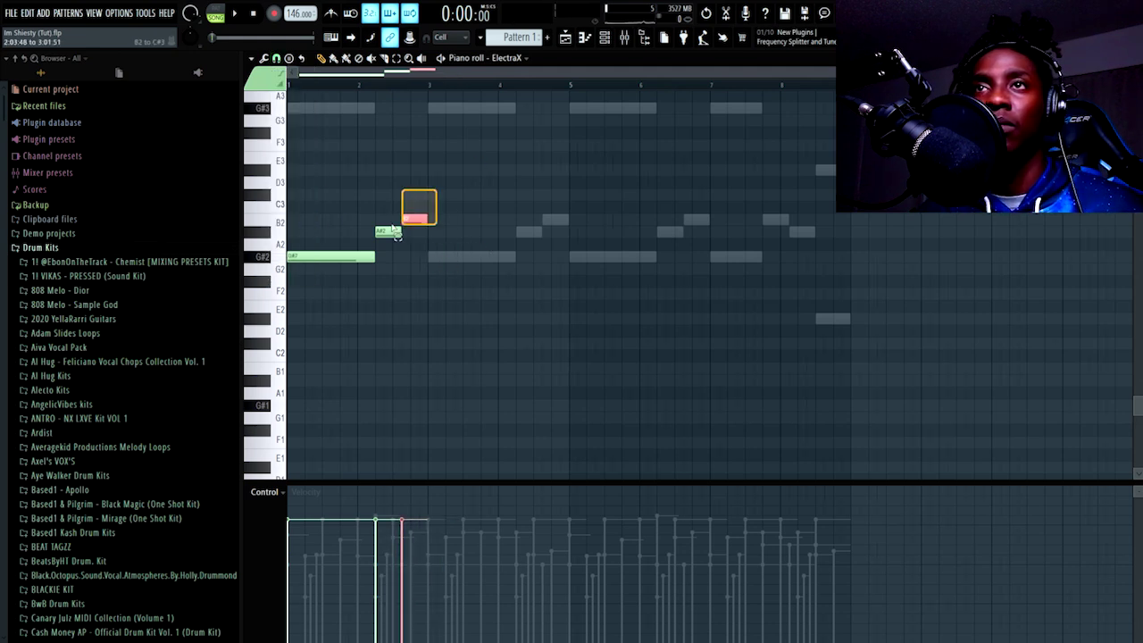
- Duplicate the two-bar ElectraX phrase three times to fill eight bars
key("ctrl+a")
key("ctrl+b")
key("ctrl+b")
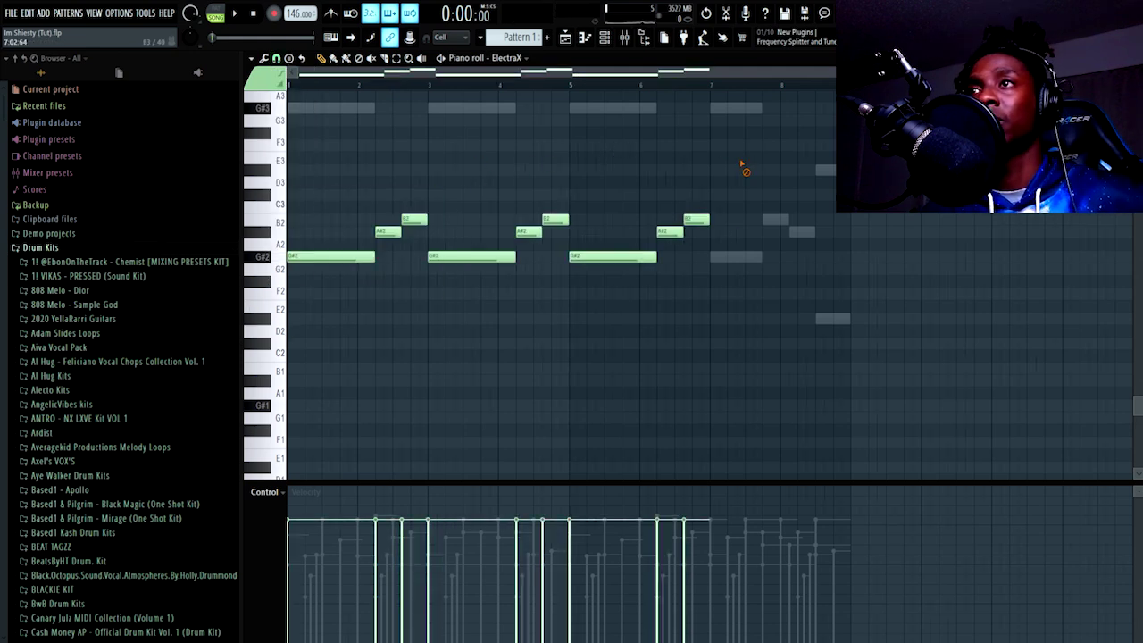
key("ctrl+b")
- Rework the last two ElectraX bars into a shorter G#2 followed by B2, A#2 and D#2, matching the ghost bass notes
left_click(801, 250)
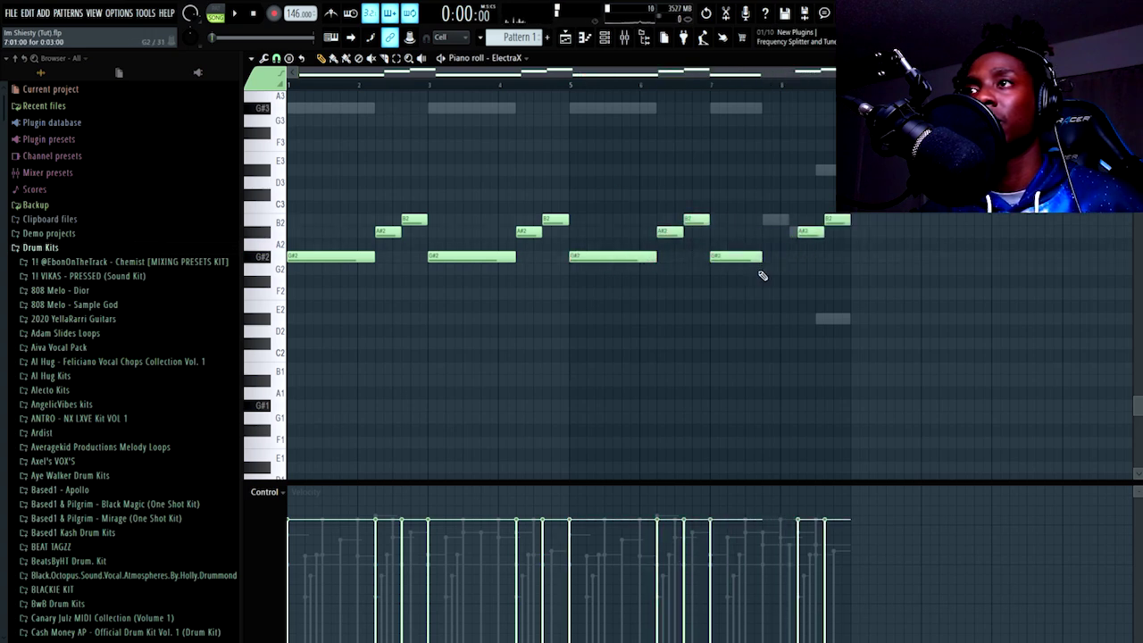
left_click_drag(776, 229, 801, 232)
left_click_drag(855, 283, 819, 328)
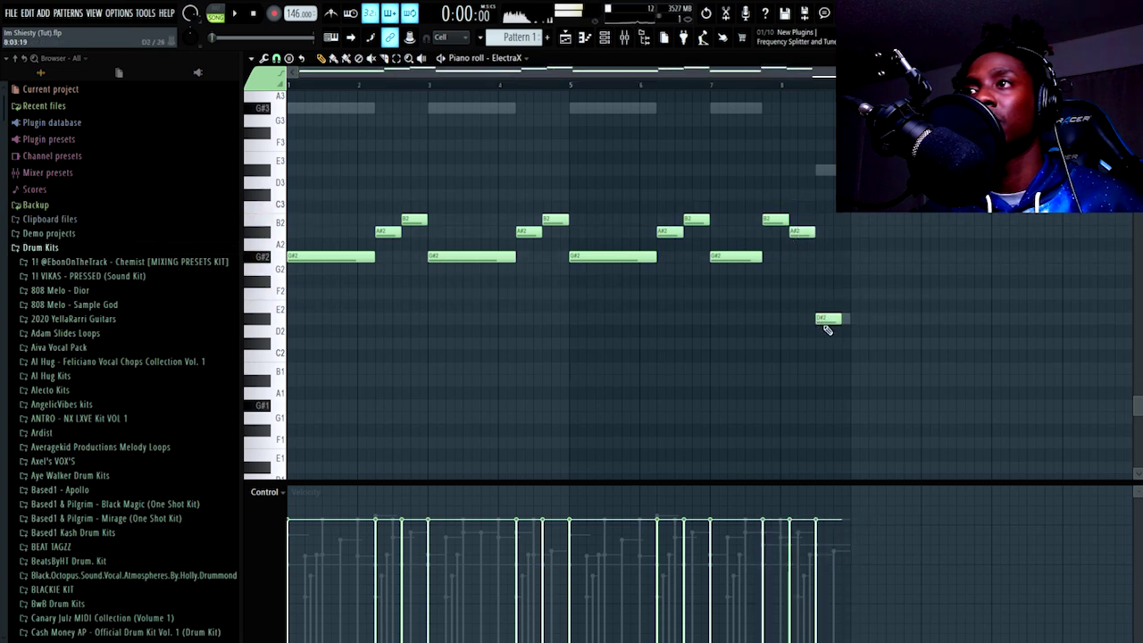
- Play the pattern and lower the ElectraX channel's volume to 47% in the channel rack
key("space")
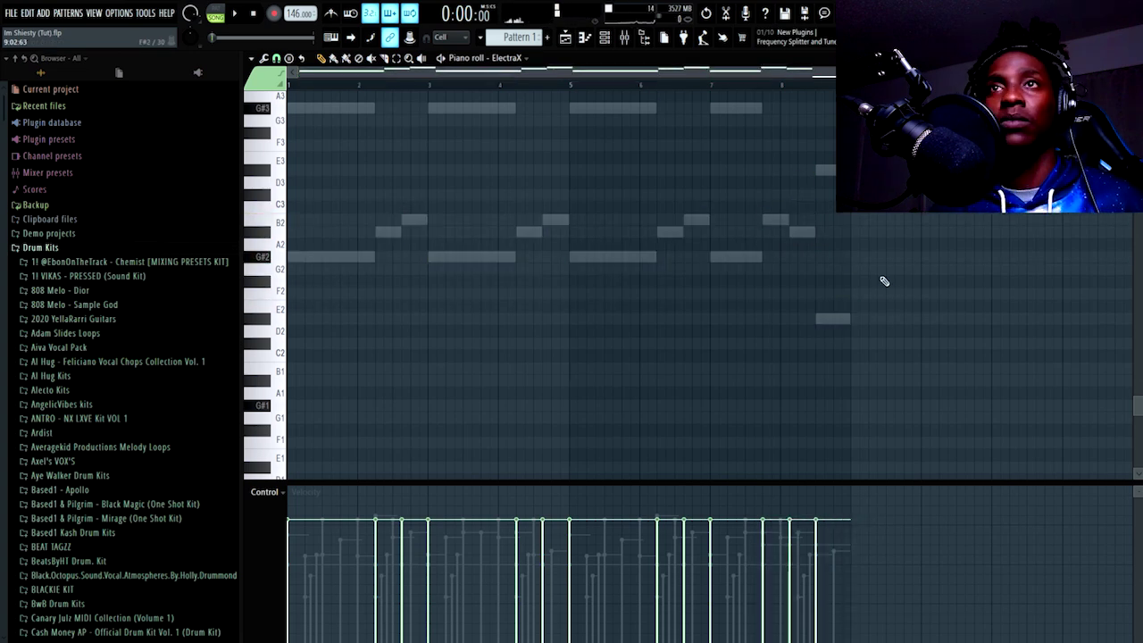
left_click(605, 37)
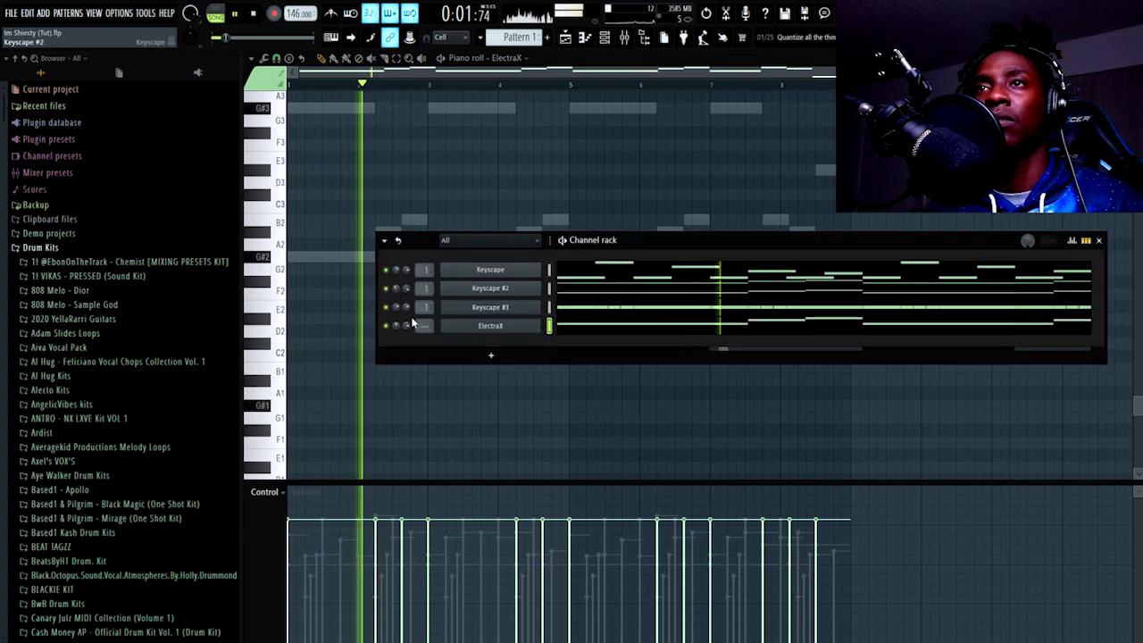
left_click_drag(408, 327, 408, 339)
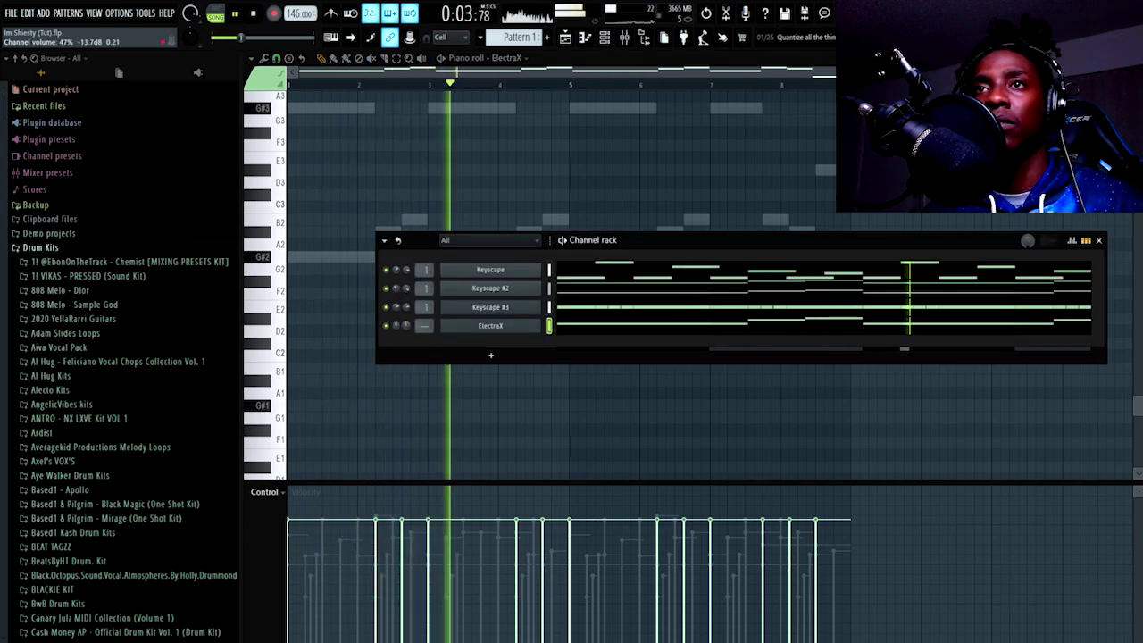
- Transpose all ElectraX notes up two octaves so the line starts on G#4
left_click(603, 329)
left_click(603, 329)
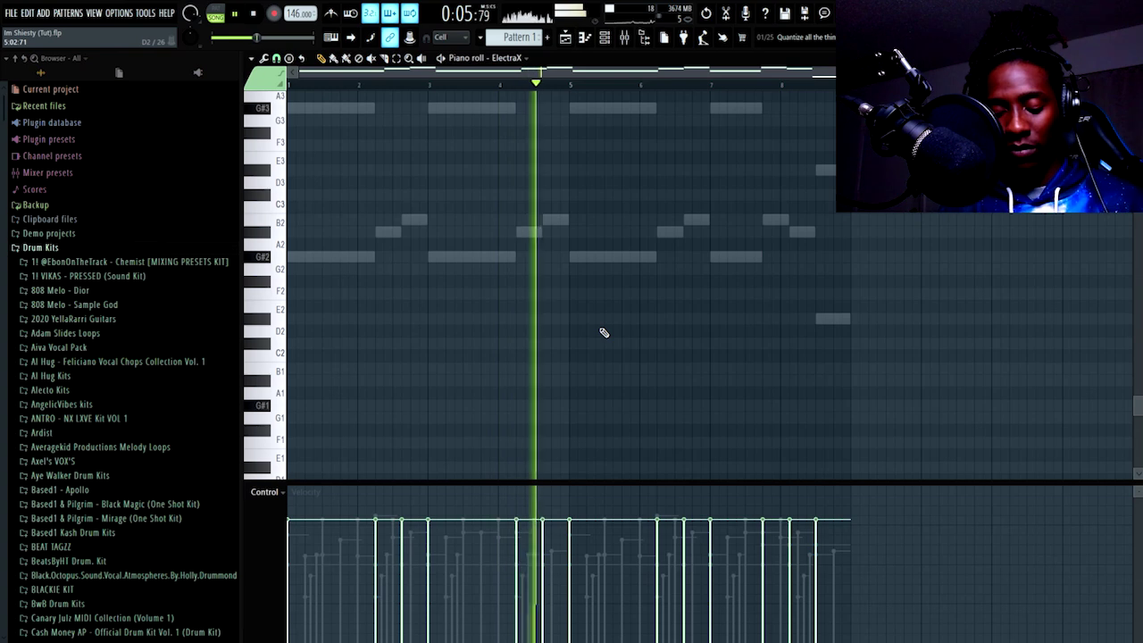
scroll(635, 173, "up", 5)
scroll(643, 161, "up", 9)
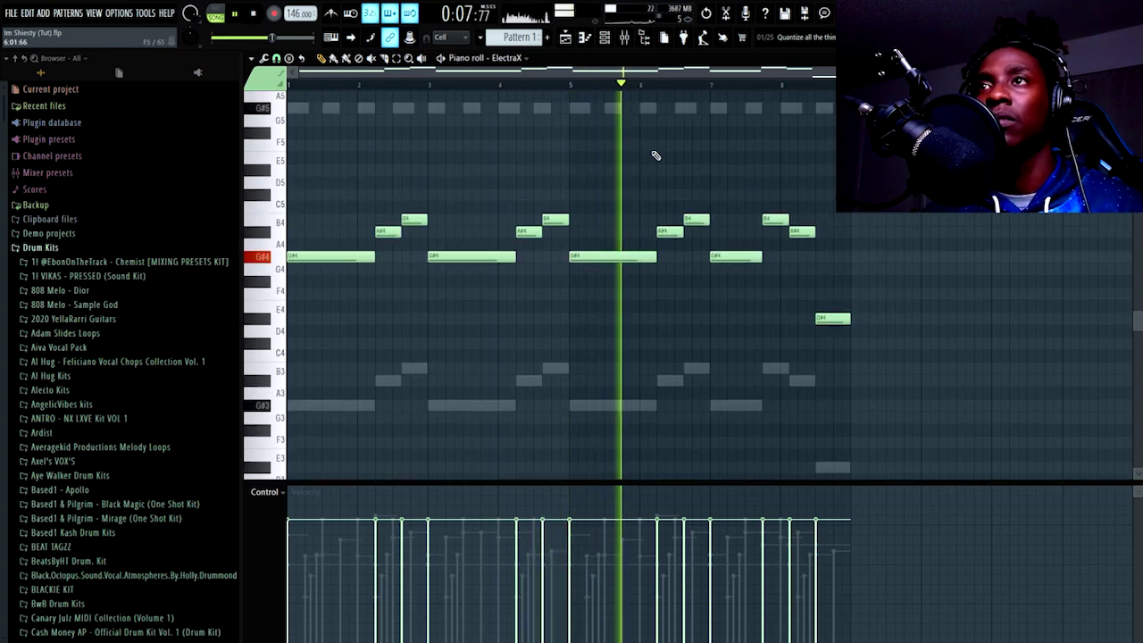
- Transpose only the ElectraX notes in the first four bars up one octave to G#5, and deselect them
left_click_drag(514, 349, 319, 429)
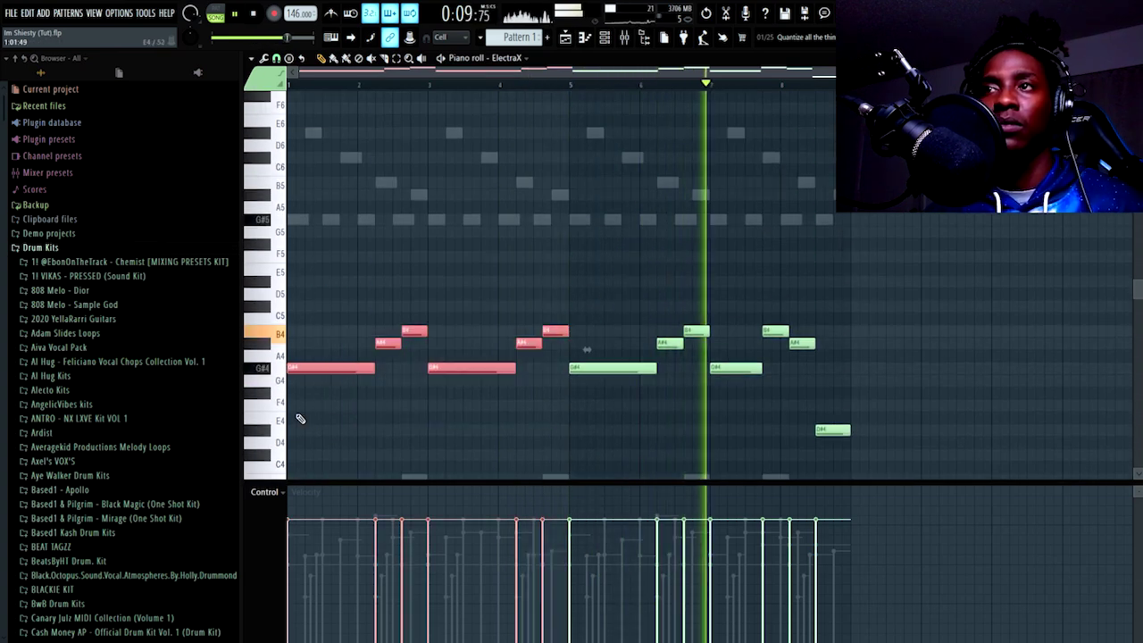
key("ctrl+Up")
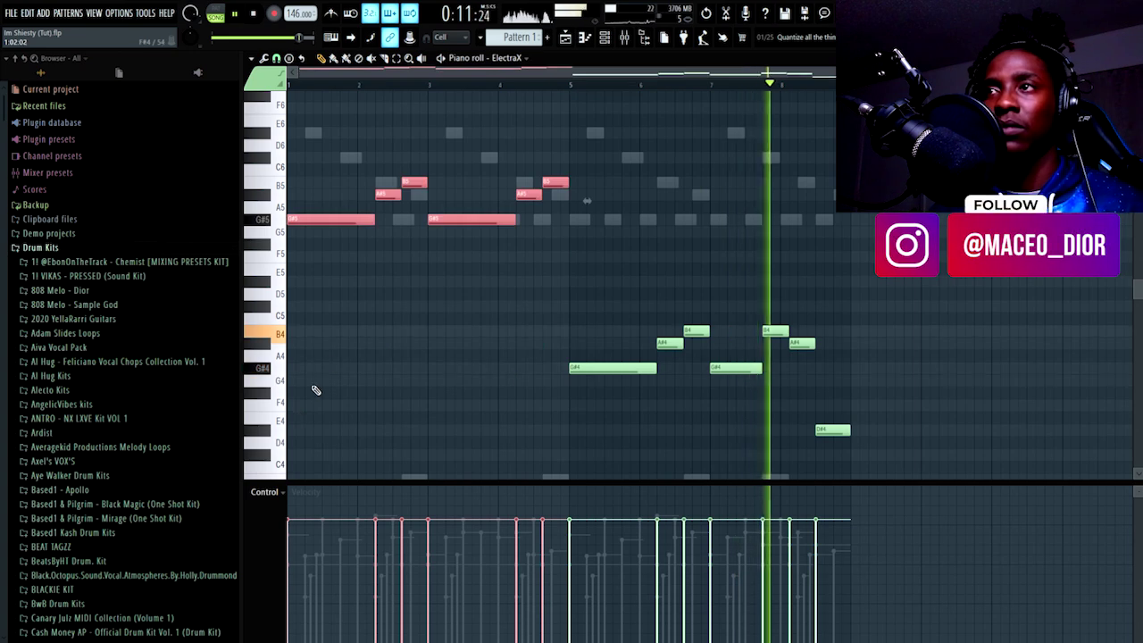
left_click(772, 228, "ctrl")
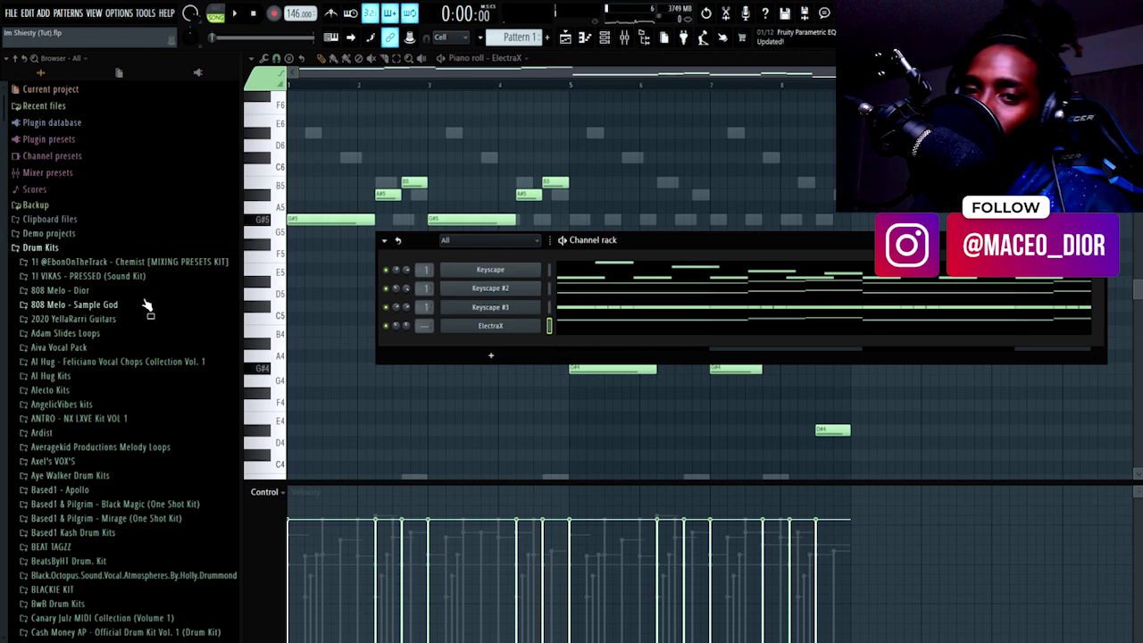
- Add the HYDRA-CH (NASA) closed hat from the HYDRA drum kit's Hats folder as a new channel
scroll(166, 295, "down", 12)
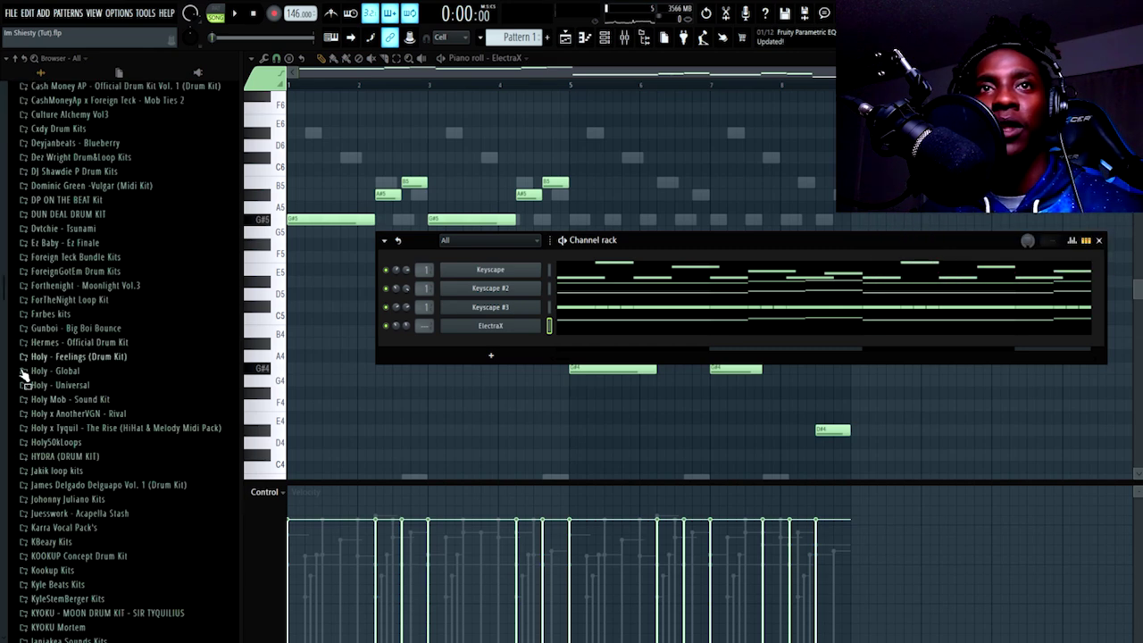
left_click(51, 456)
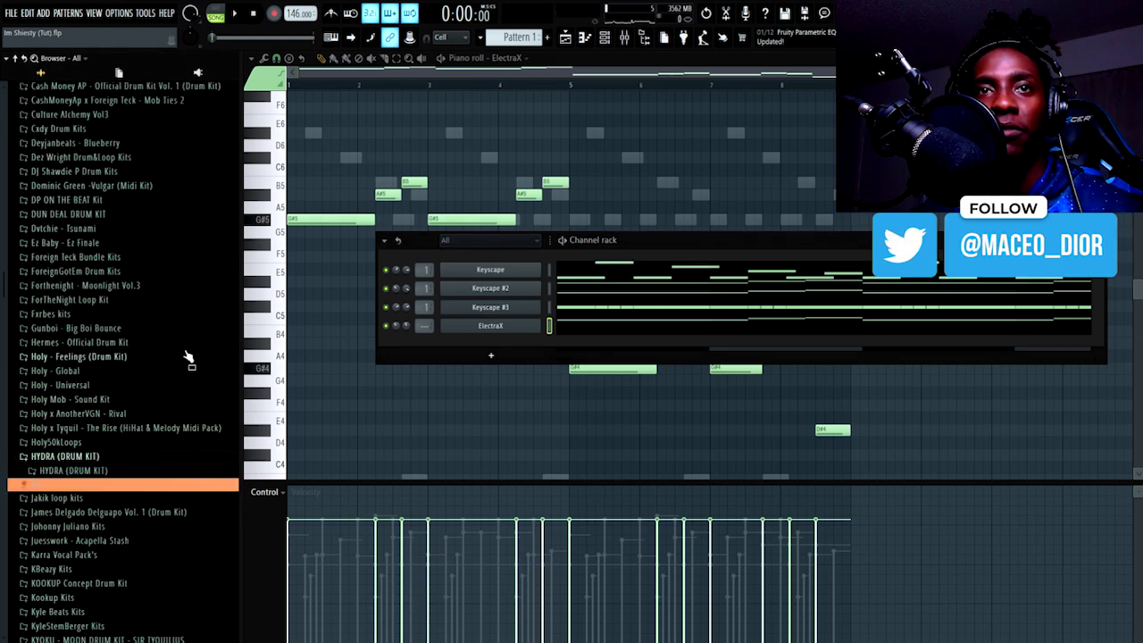
left_click(64, 160)
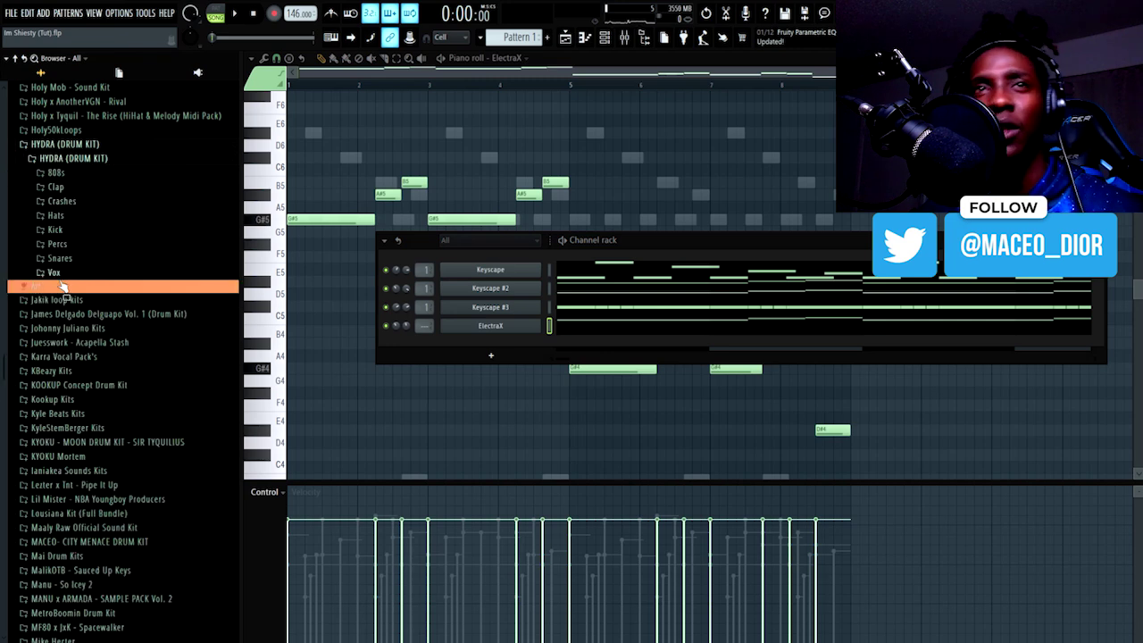
left_click(55, 215)
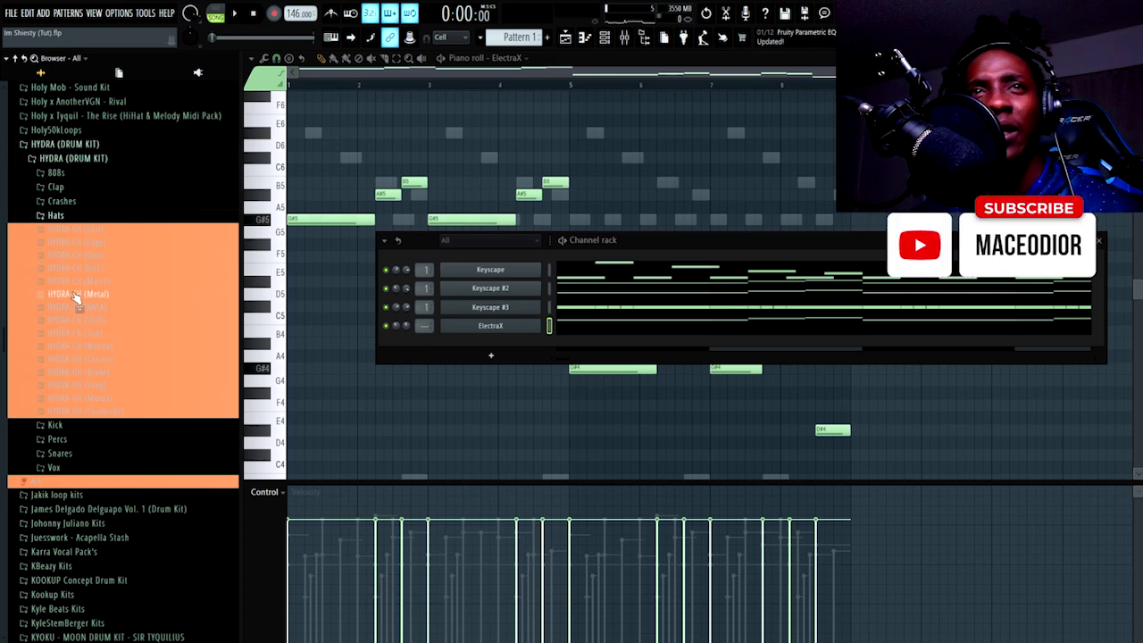
scroll(100, 328, "up", 3)
scroll(100, 329, "down", 3)
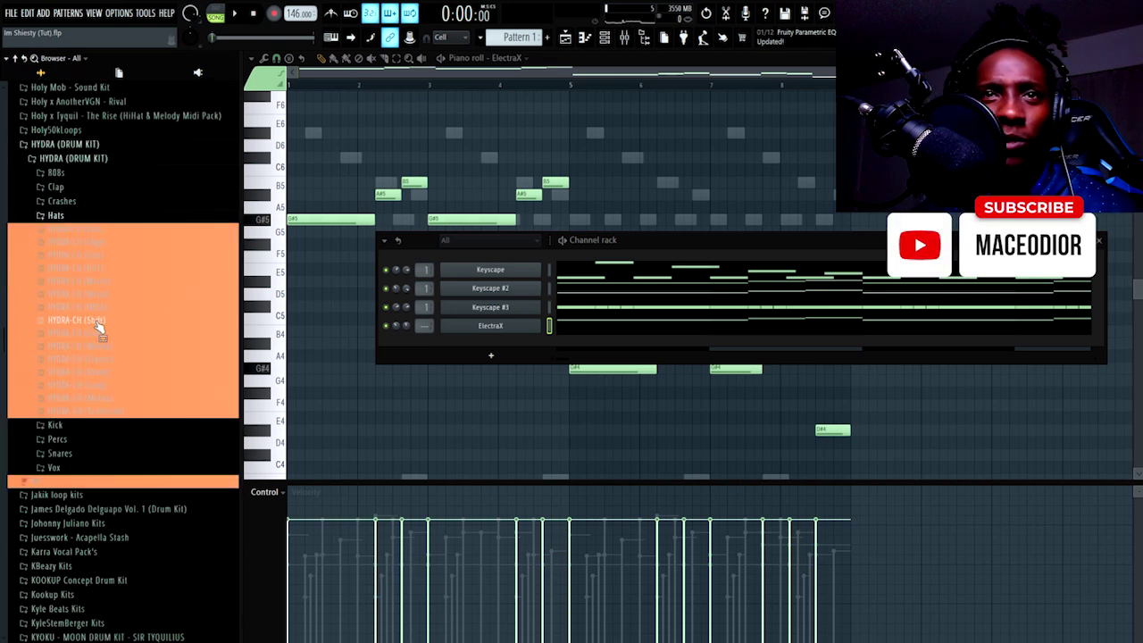
left_click_drag(83, 385, 490, 363)
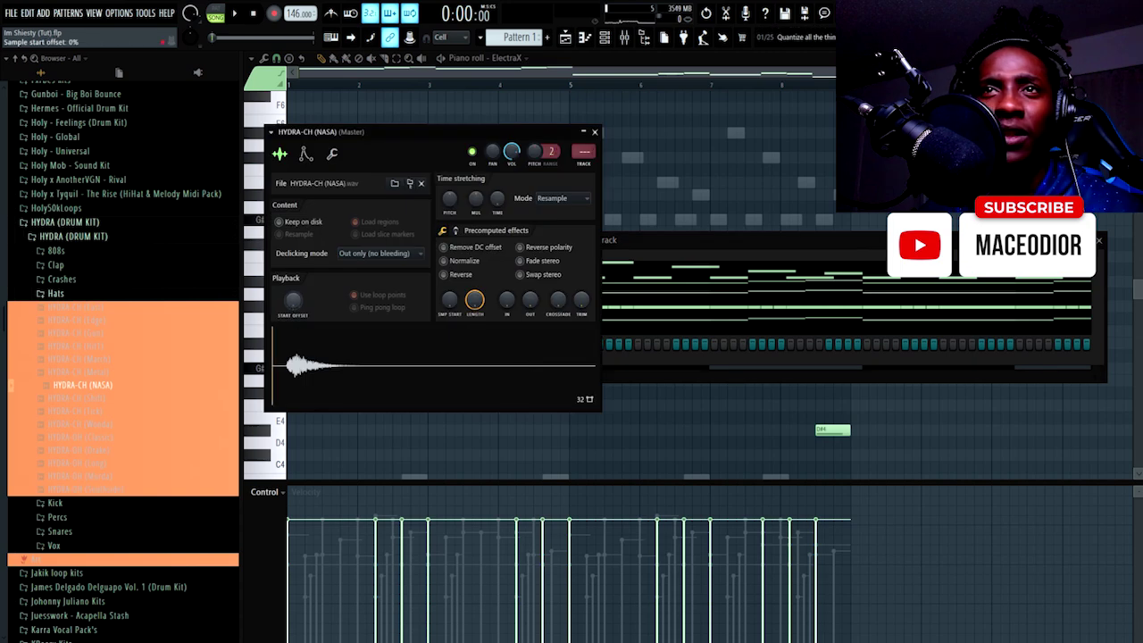
- Normalize the HYDRA-CH (NASA) sample, fill its channel every 2 steps, and play the pattern
left_click(452, 264)
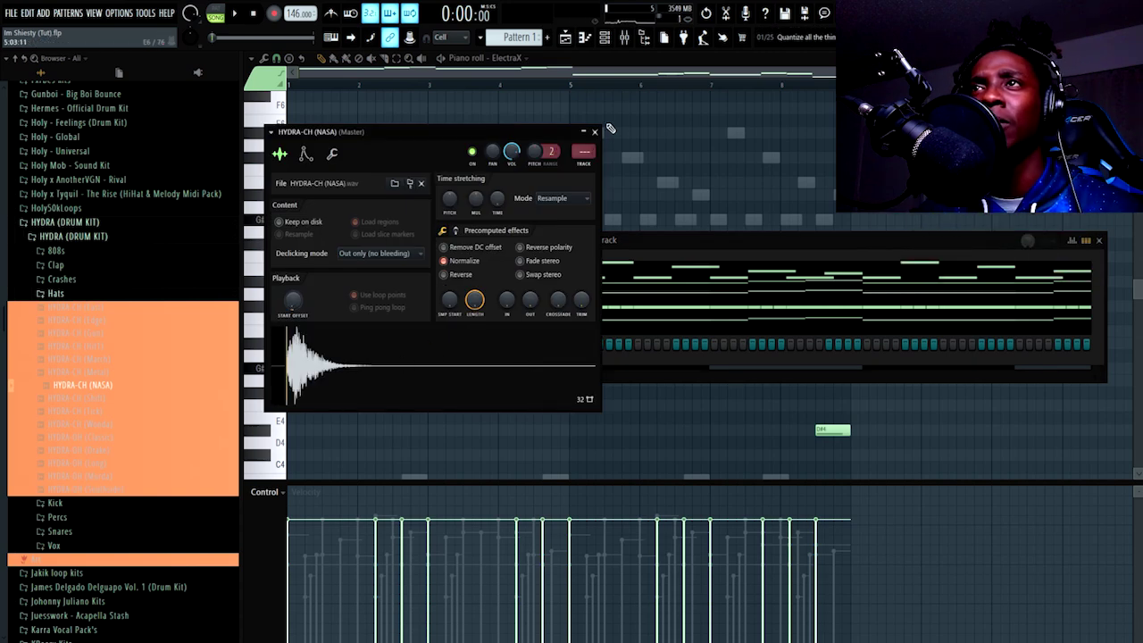
left_click(595, 131)
key("space")
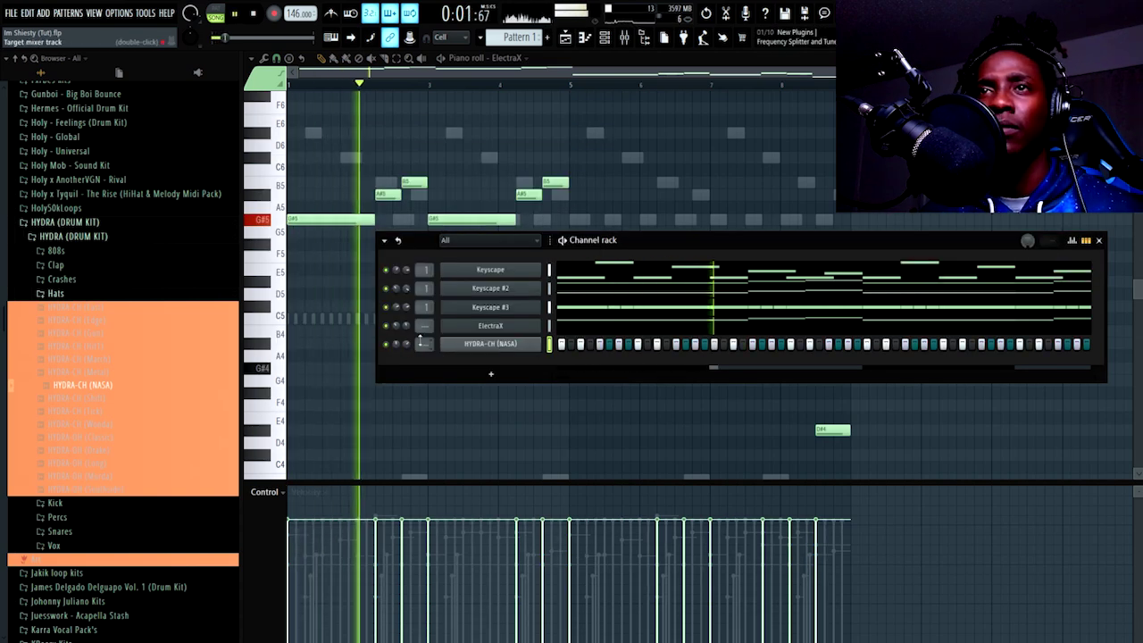
- Open the hi-hat channel in the piano roll and review its note spacing during playback
left_click(89, 222)
right_click(488, 354)
left_click(572, 350)
scroll(510, 90, "up", 2)
left_click_drag(527, 73, 385, 75)
scroll(387, 87, "down", 3)
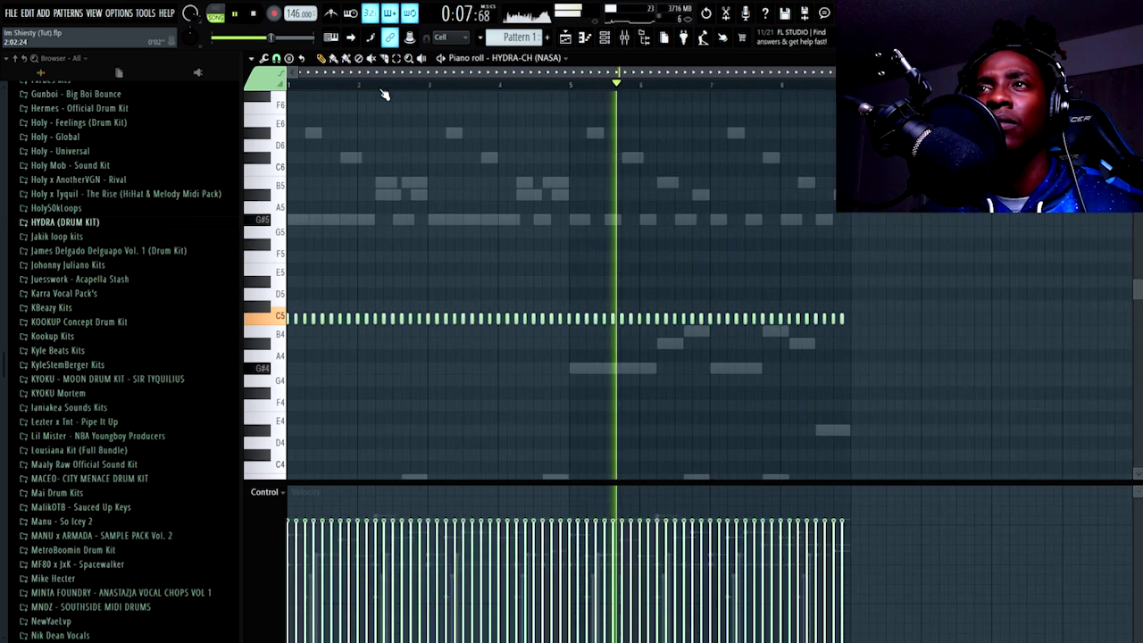
scroll(287, 78, "up", 3)
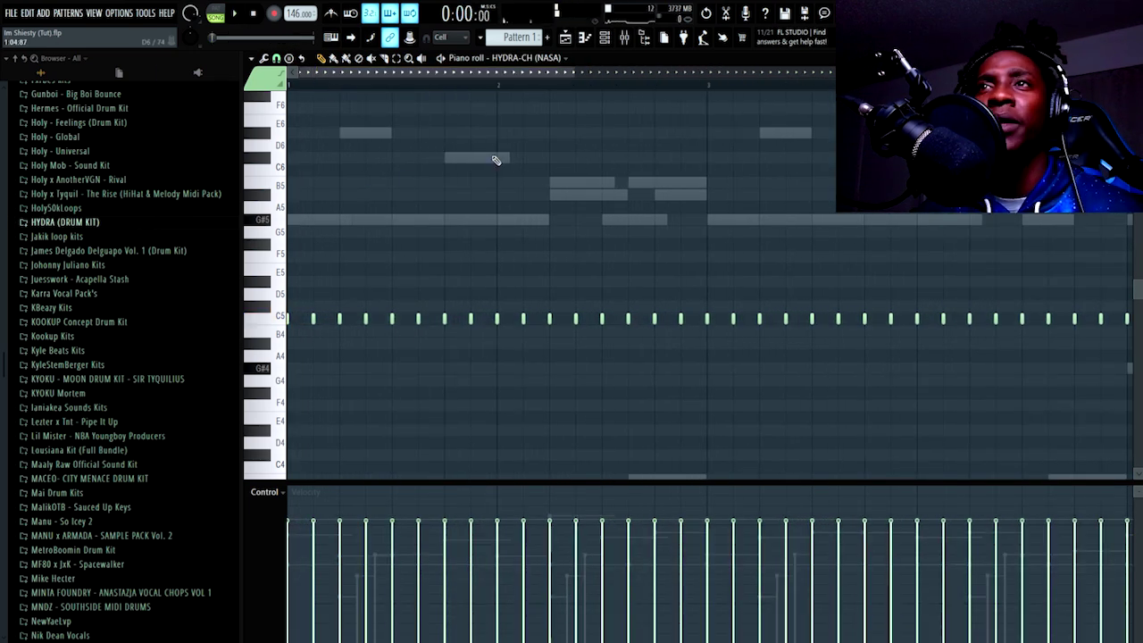
scroll(565, 87, "down", 2)
- Add HYDRA-SNARE (7) from the kit's Snares folder and place hits on beat 3 of the first three bars
left_click(604, 37)
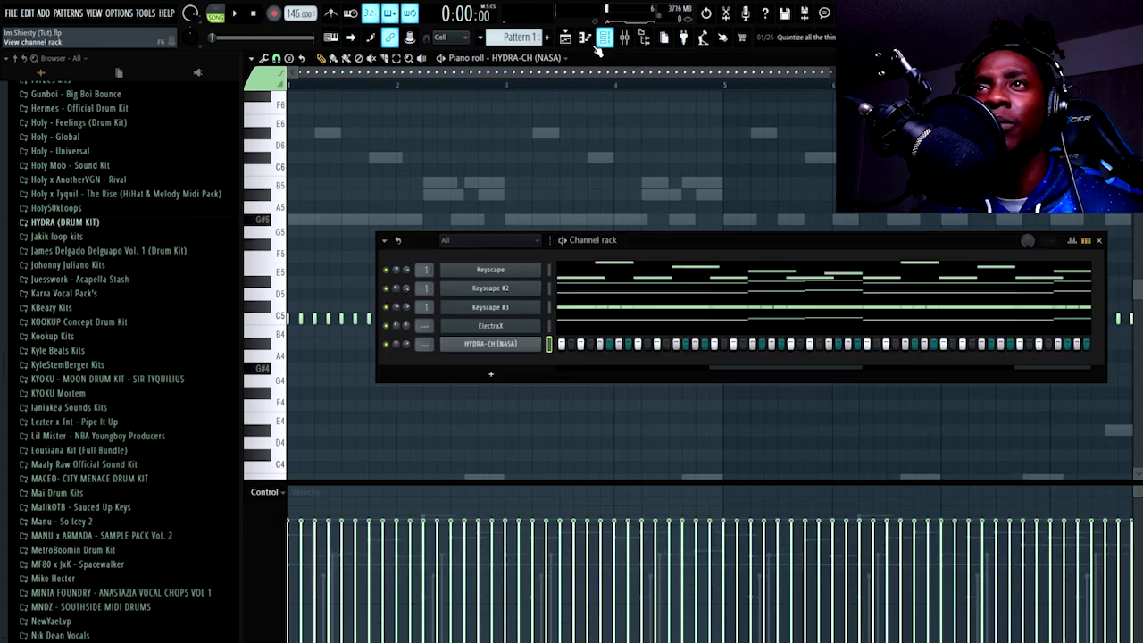
left_click(64, 223)
left_click(59, 293)
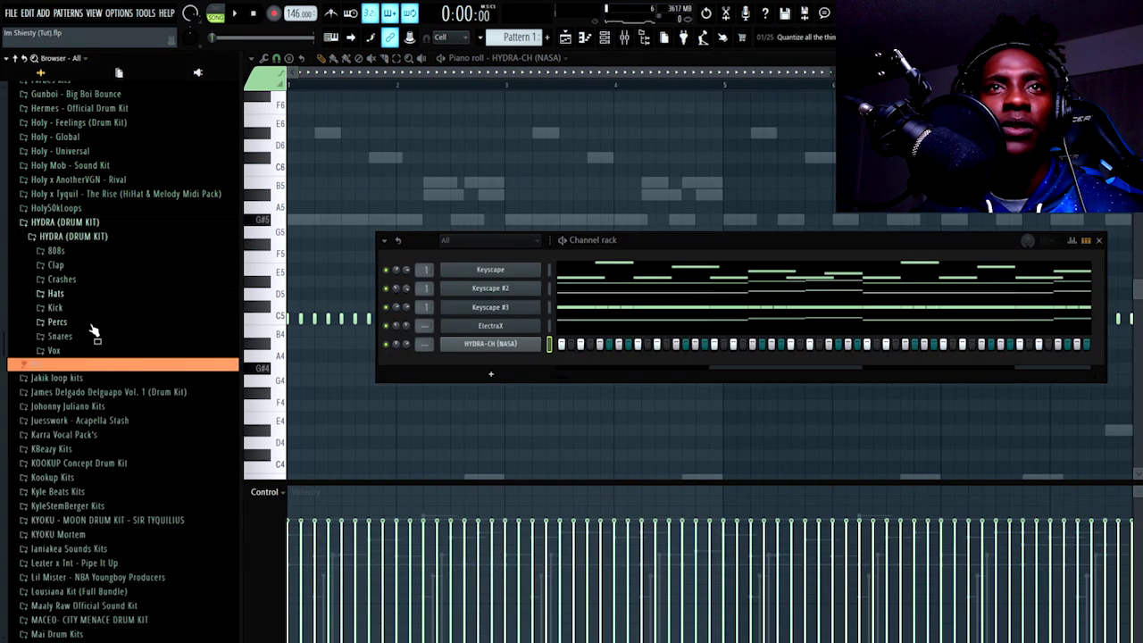
left_click(59, 337)
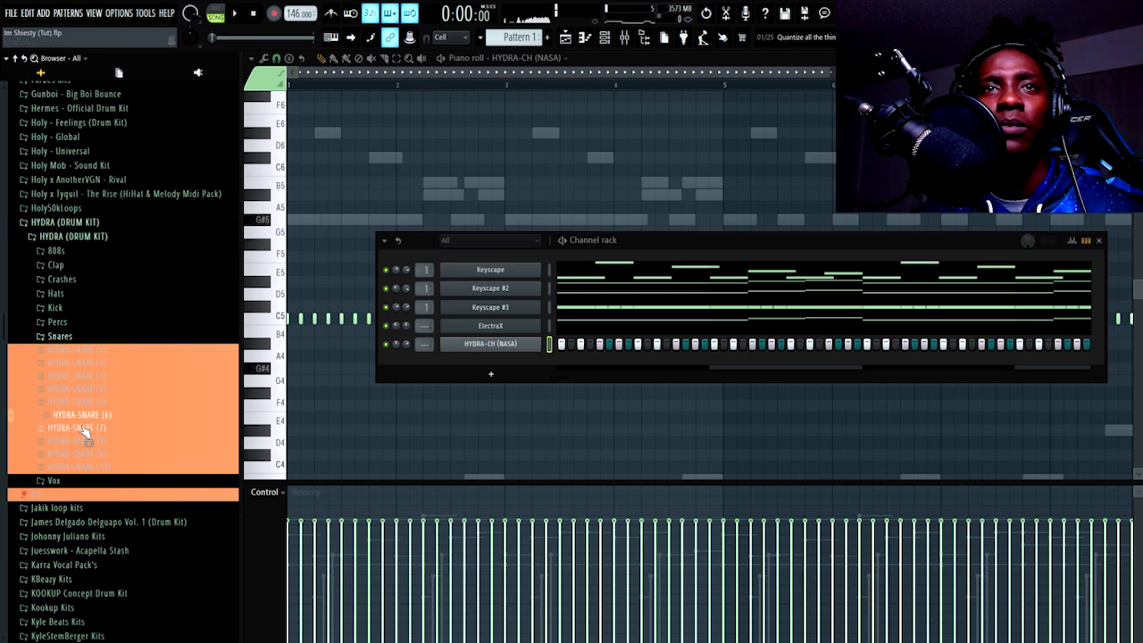
left_click_drag(83, 435, 537, 343)
key("space")
left_click(639, 346)
left_click(790, 346)
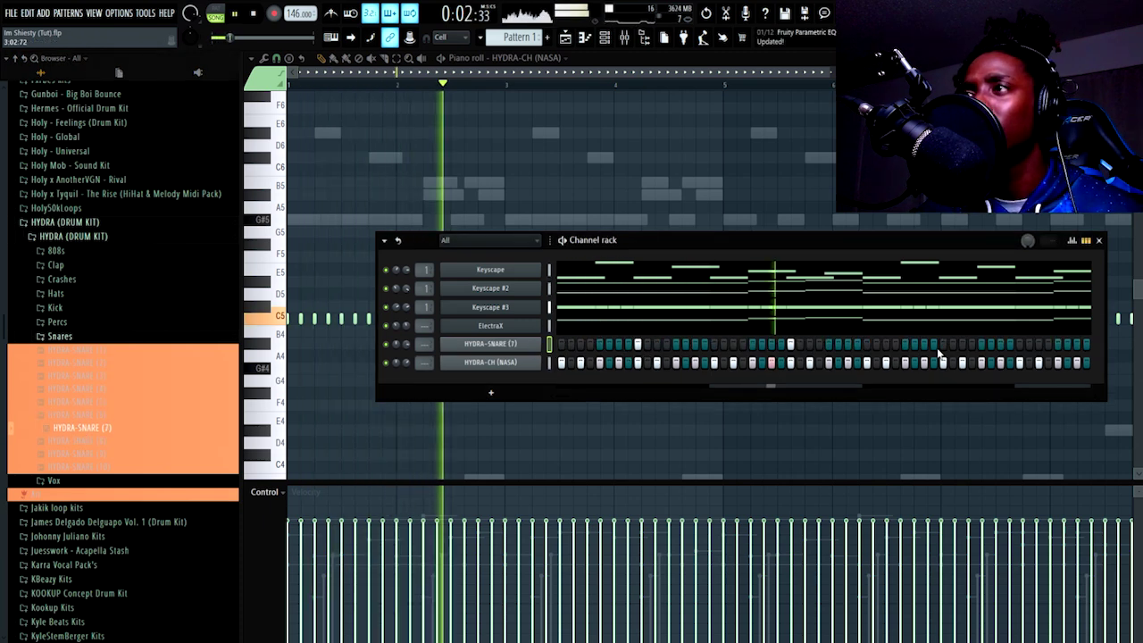
- Copy the snare hits in the piano roll so they continue two steps past beat 3 of bar 4, and add extra fill hits there
right_click(539, 343)
left_click(542, 344)
key("ctrl+a")
left_click_drag(342, 321, 681, 344)
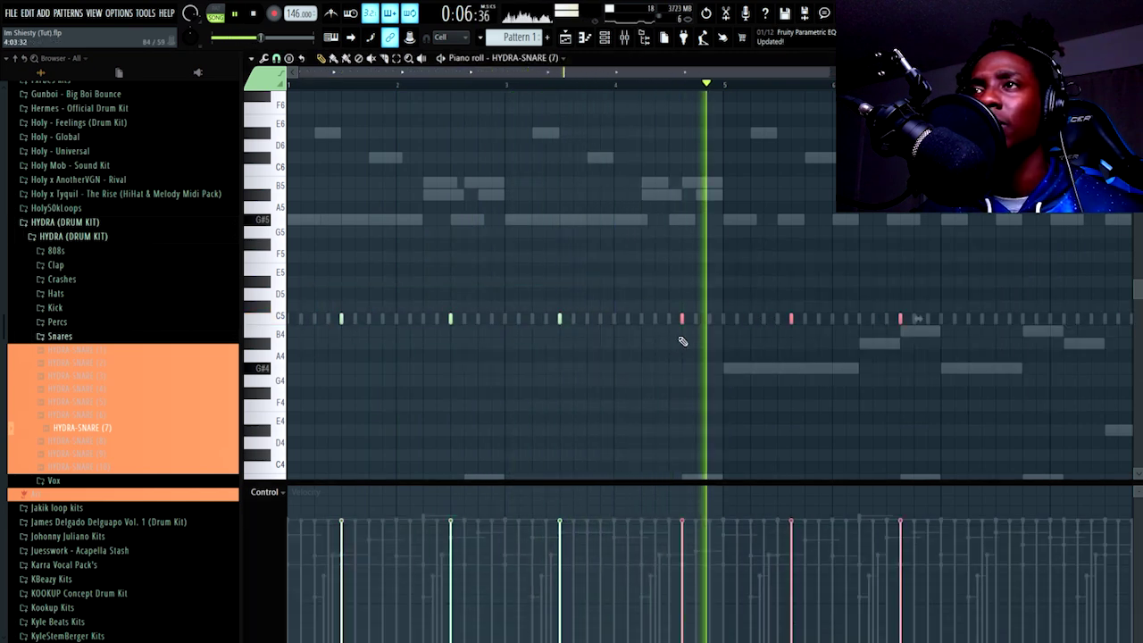
key("ctrl+d")
key("space")
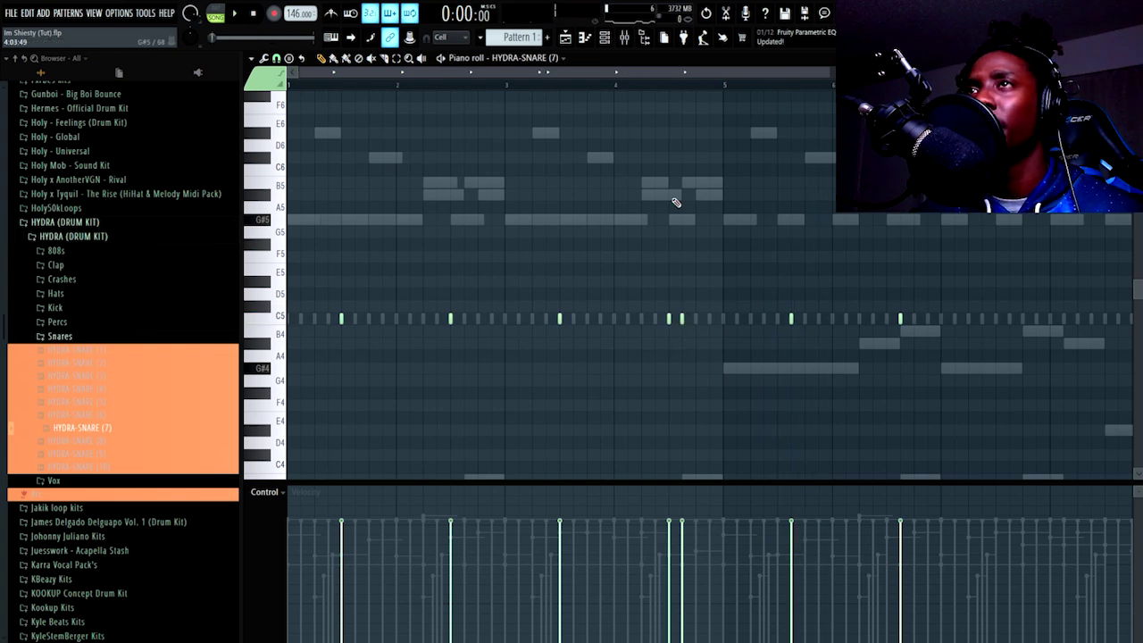
left_click(709, 318)
key("space")
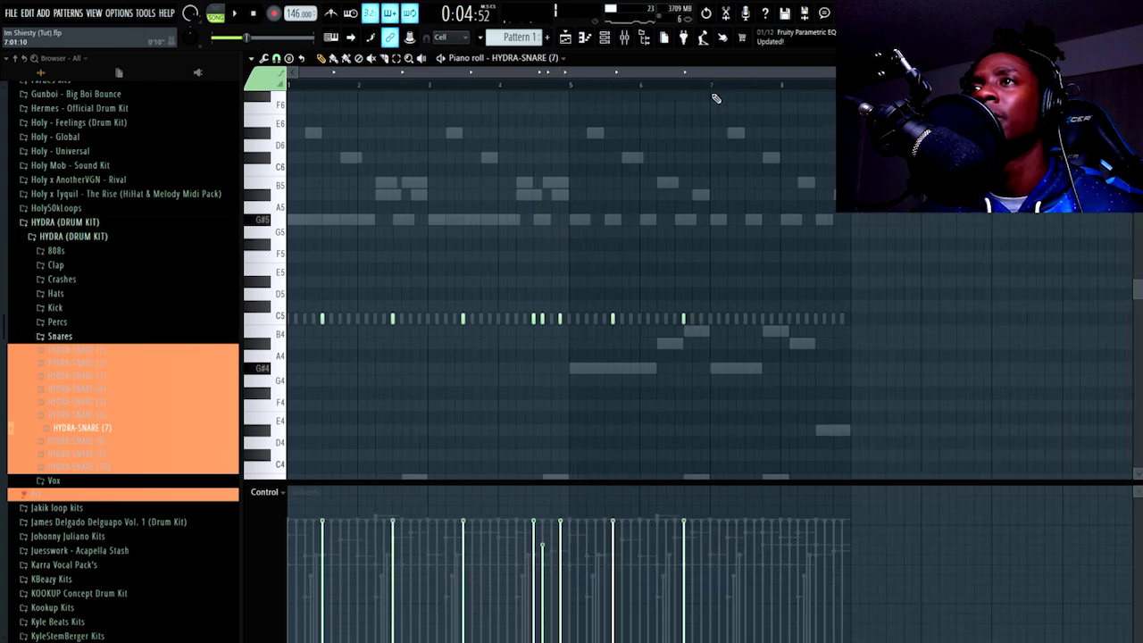
- Remove the surplus snare hits after bar 4, set the snap to Bar, and duplicate the four-bar snare pattern into bars 5–8
right_click(613, 326)
left_click(276, 58)
left_click(287, 249)
key("ctrl+b")
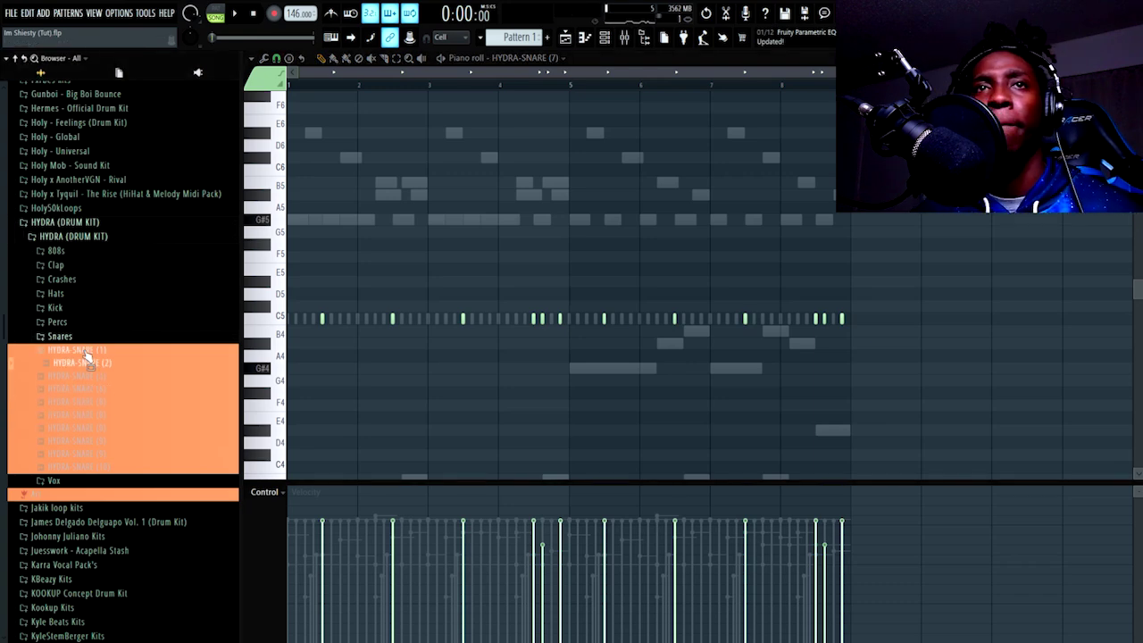
- Layer HYDRA-SNARE (1) as a new channel with the same snare pattern plus an extra hit on step 3 of bar 2
key("F6")
left_click_drag(520, 371, 522, 373)
key("space")
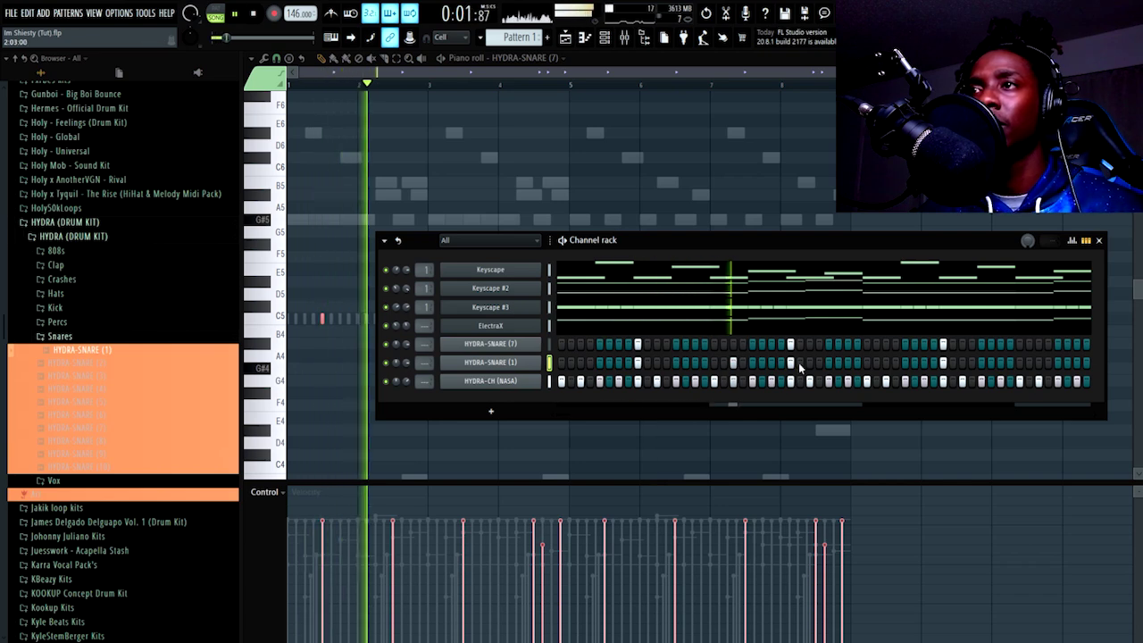
- In the HYDRA-SNARE (1) piano roll, add an extra hit on step 3 of bar 6 and remove the quieter hit in bar 8
right_click(537, 367)
left_click(574, 368)
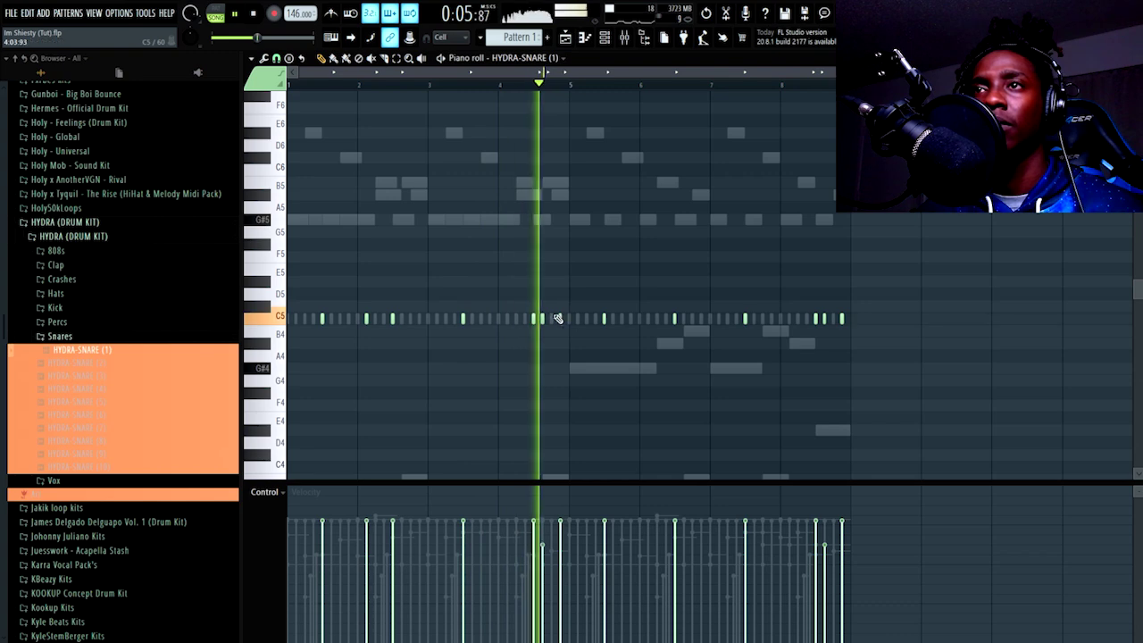
key("space")
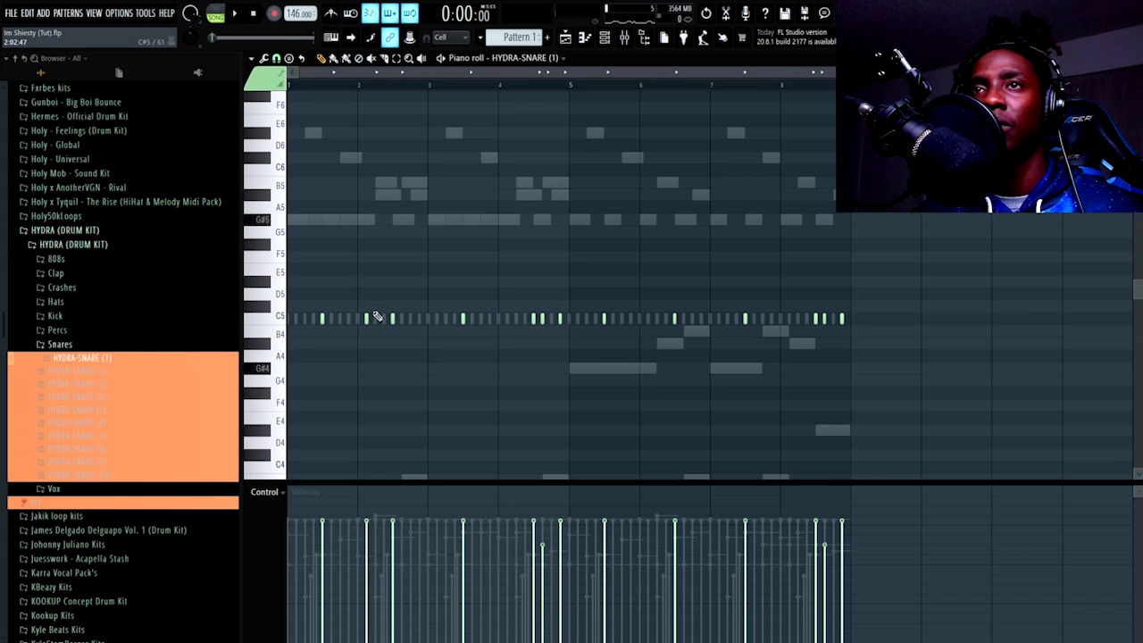
key("space")
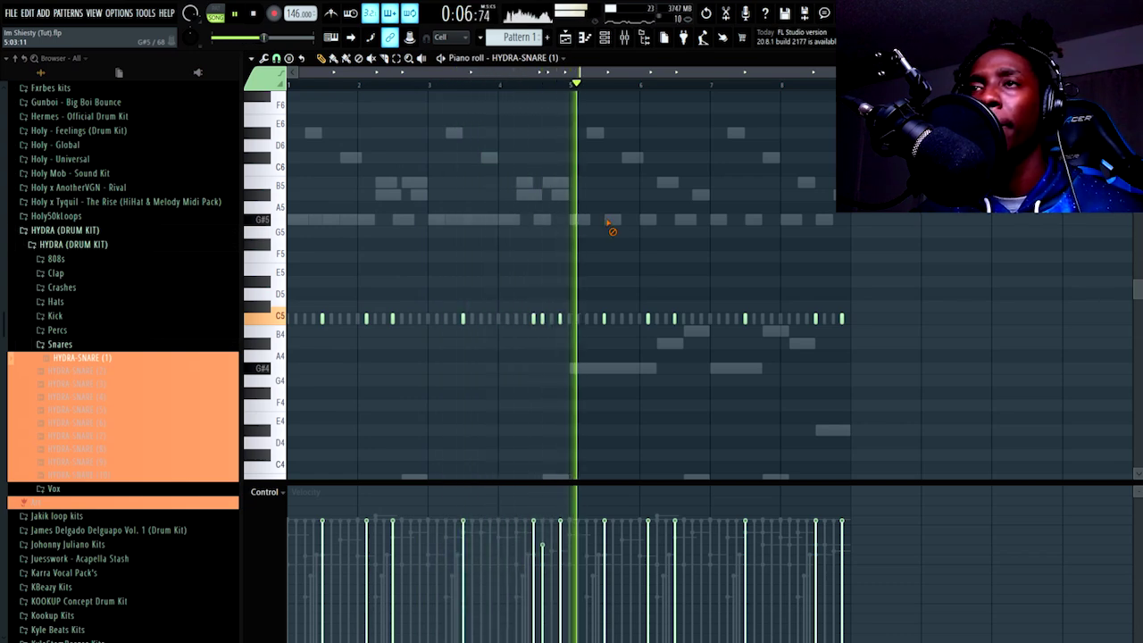
- Open HYDRA-SNARE (7) in the piano roll and raise the velocity of all its hits
left_click(605, 37)
right_click(535, 360)
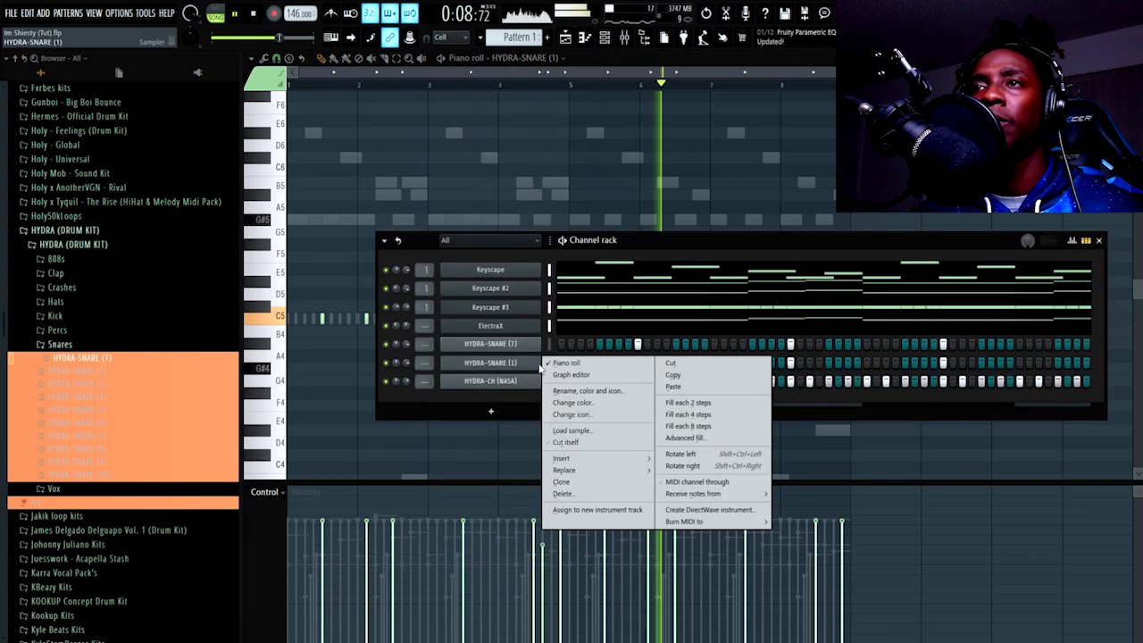
left_click(565, 364)
right_click(535, 359)
left_click(581, 366)
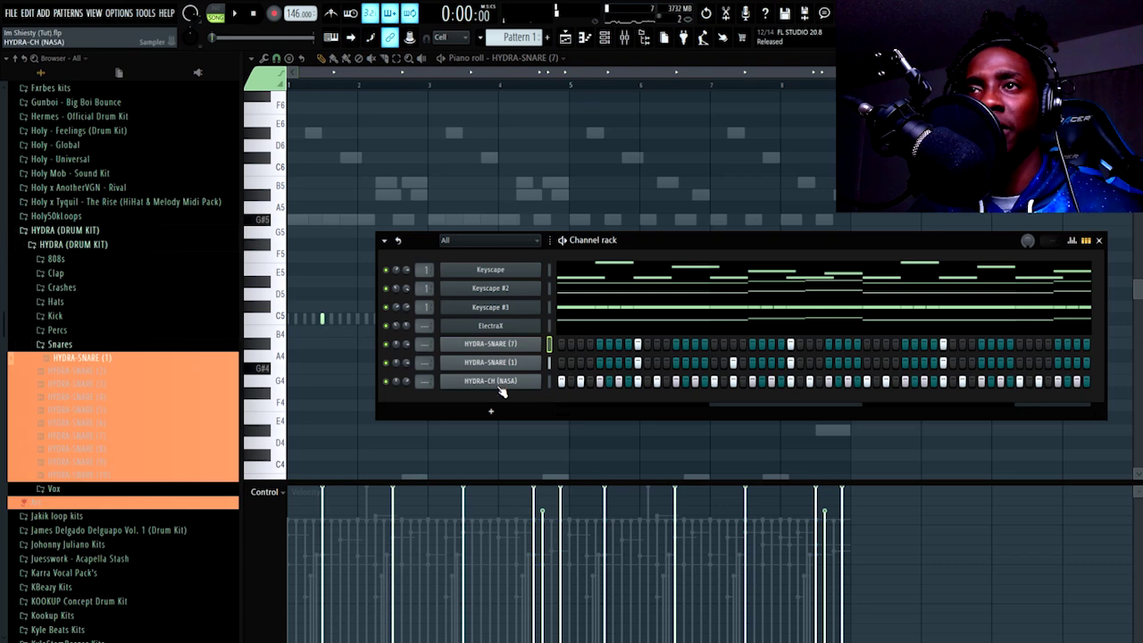
- Open the HYDRA-CH (NASA) notes in the piano roll and delete every hi-hat after bar 4
right_click(515, 384)
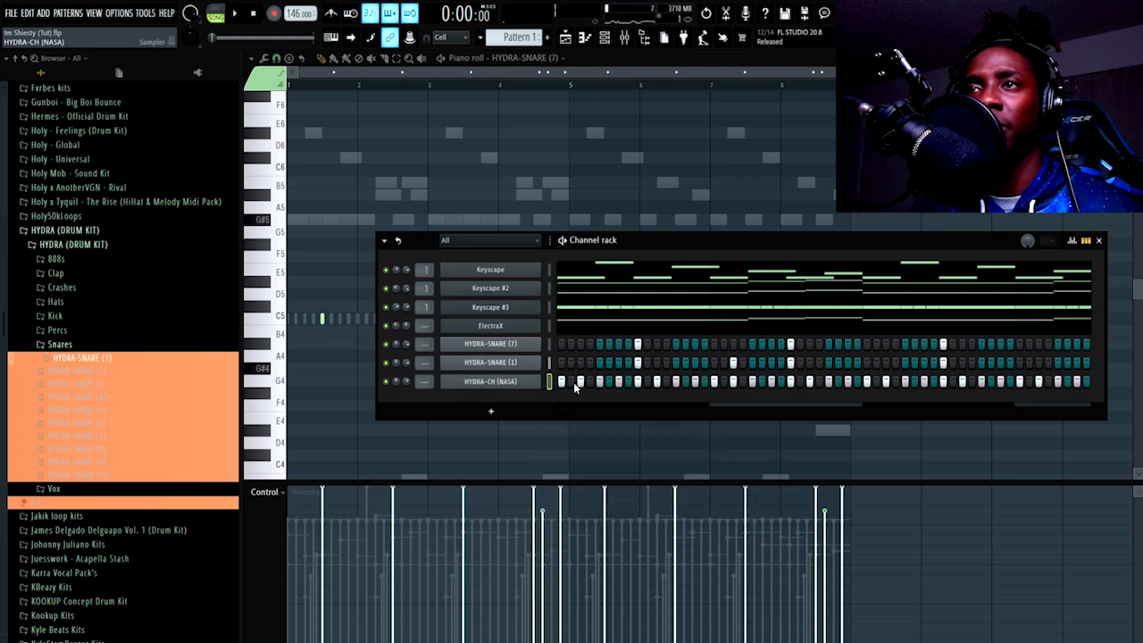
left_click(585, 381)
left_click_drag(876, 322, 583, 321)
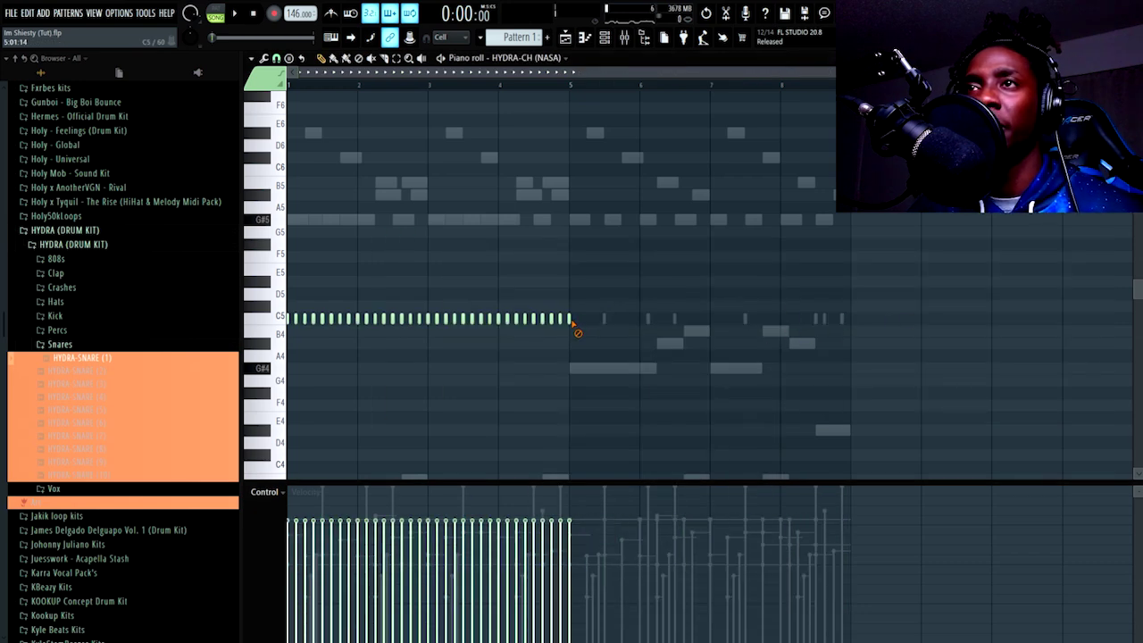
- With a 1/3 step snap, add two quieter hi-hat roll notes on beat 4 of bar 1 and one on beat 4 of bar 2
scroll(406, 87, "up", 3)
left_click(276, 59)
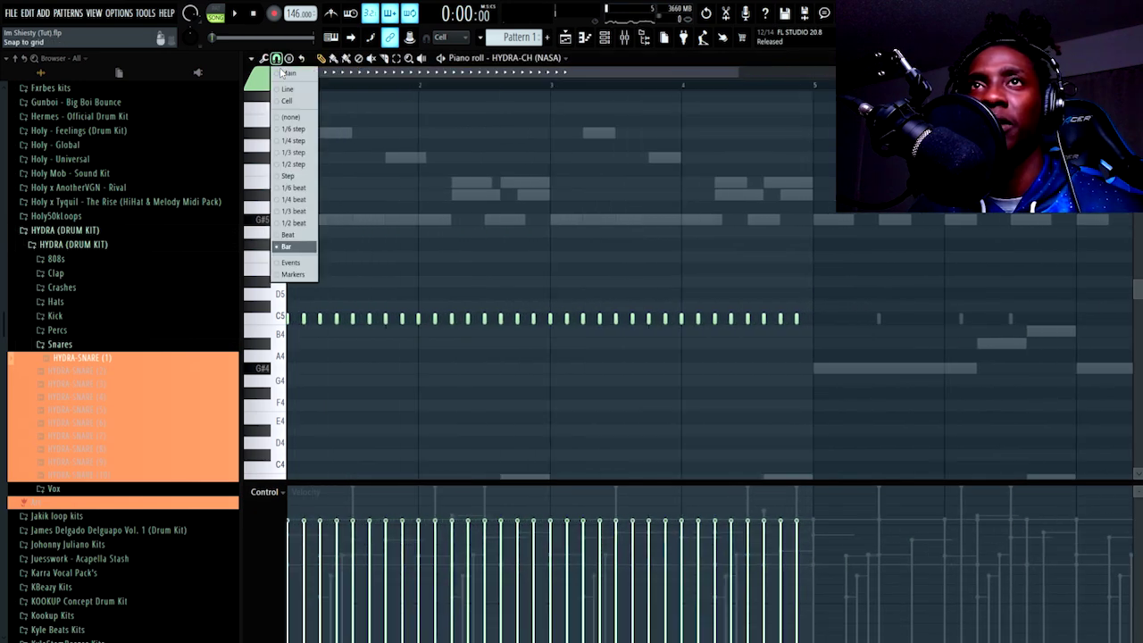
left_click(288, 165)
scroll(332, 89, "up", 3)
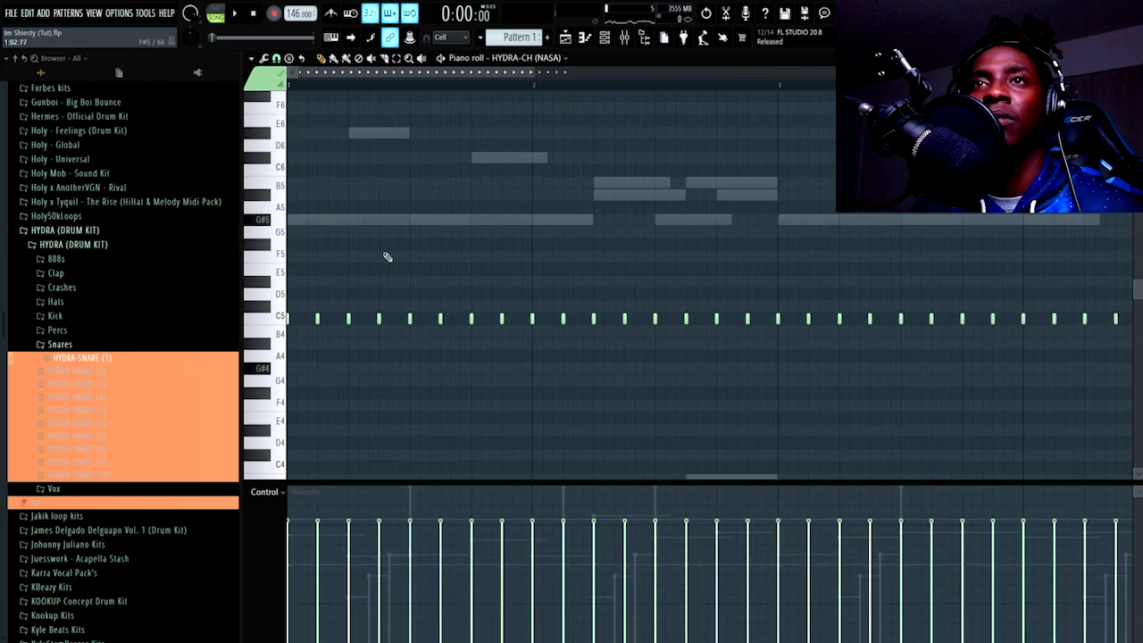
key("space")
left_click(476, 319)
key("space")
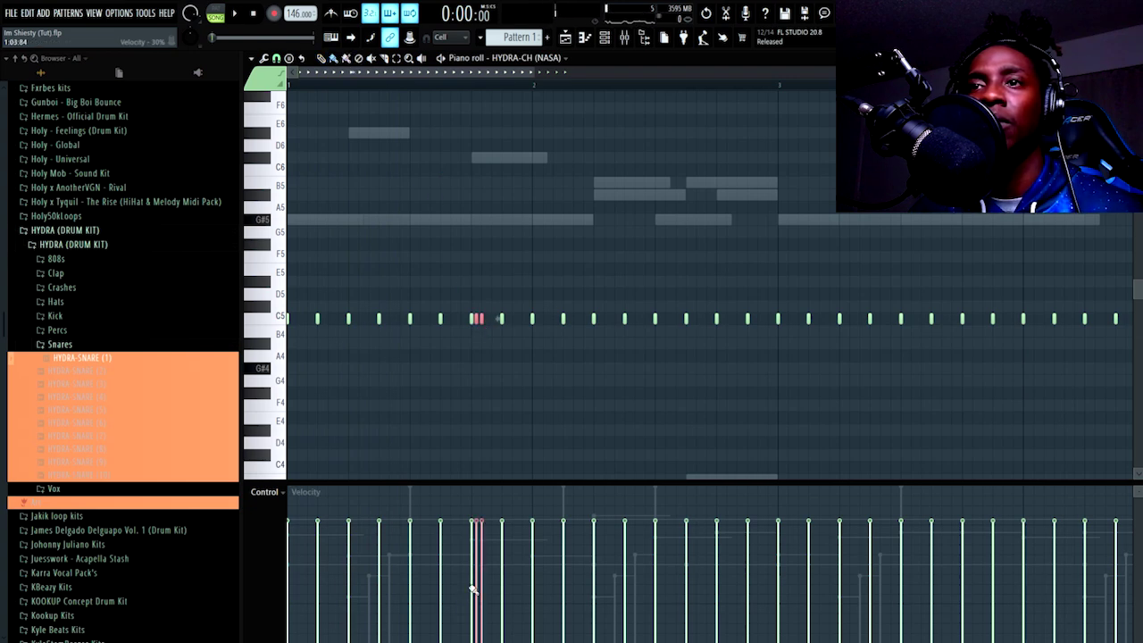
left_click(478, 558)
key("space")
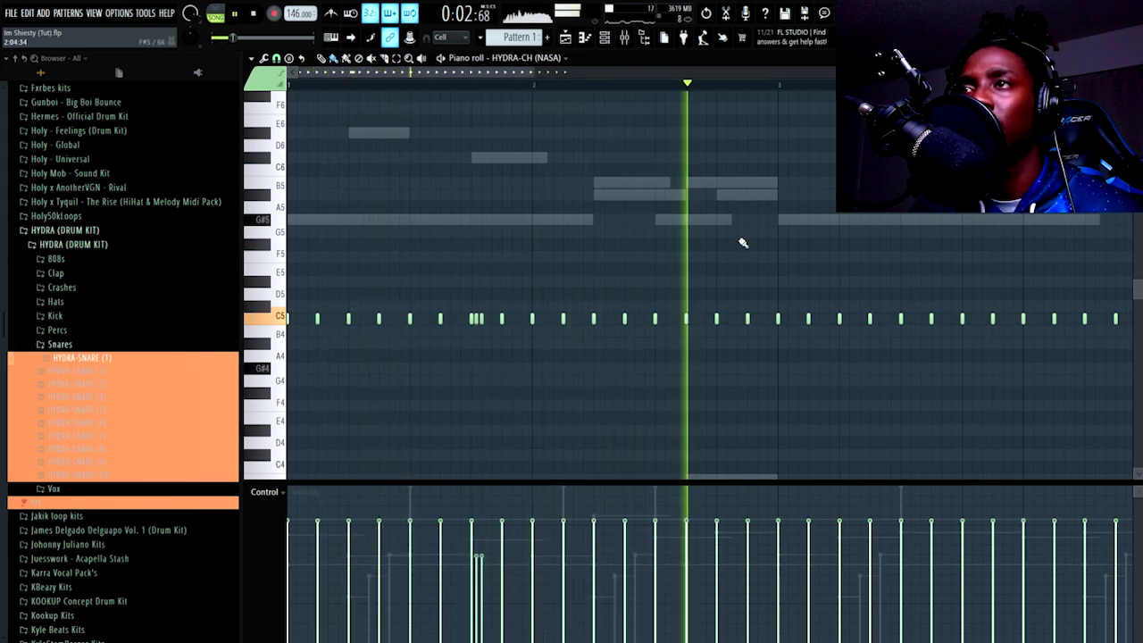
left_click(726, 319)
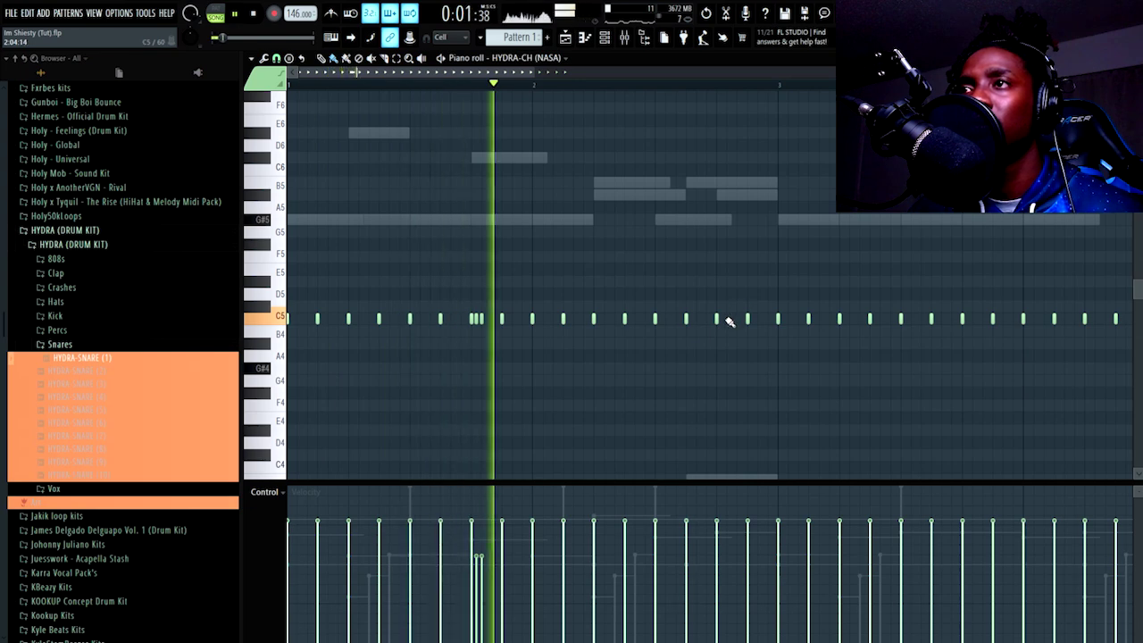
left_click(733, 543)
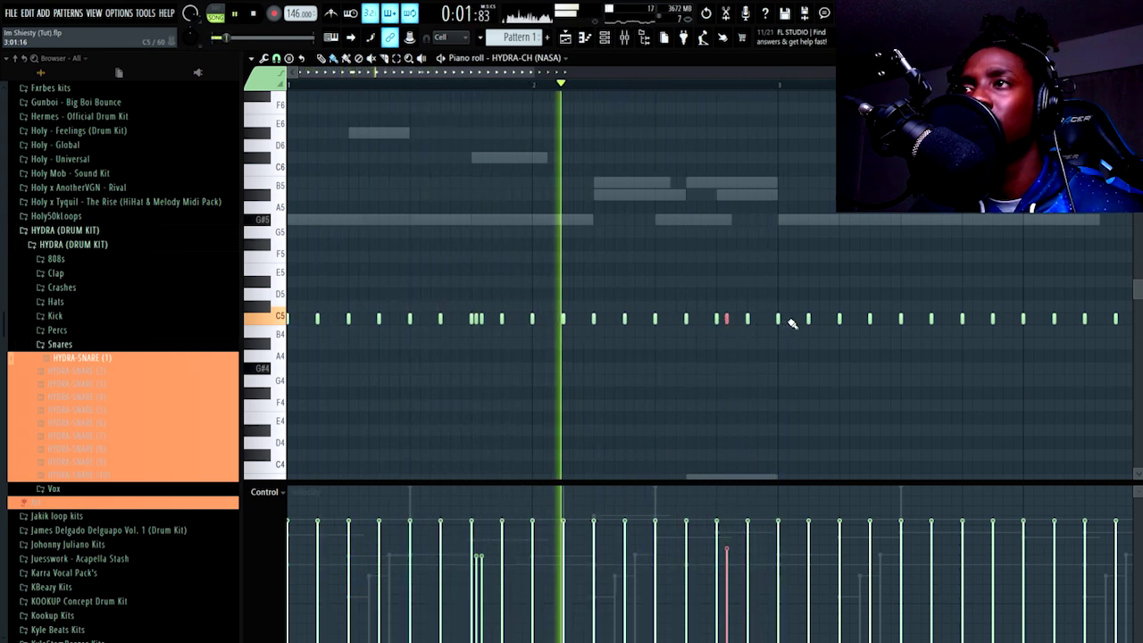
- Delete the hi-hats after bar 2, set the snap to Bar, and duplicate the first two bars into bars 3–4
scroll(571, 88, "down", 4)
key("space")
left_click_drag(711, 322, 549, 321)
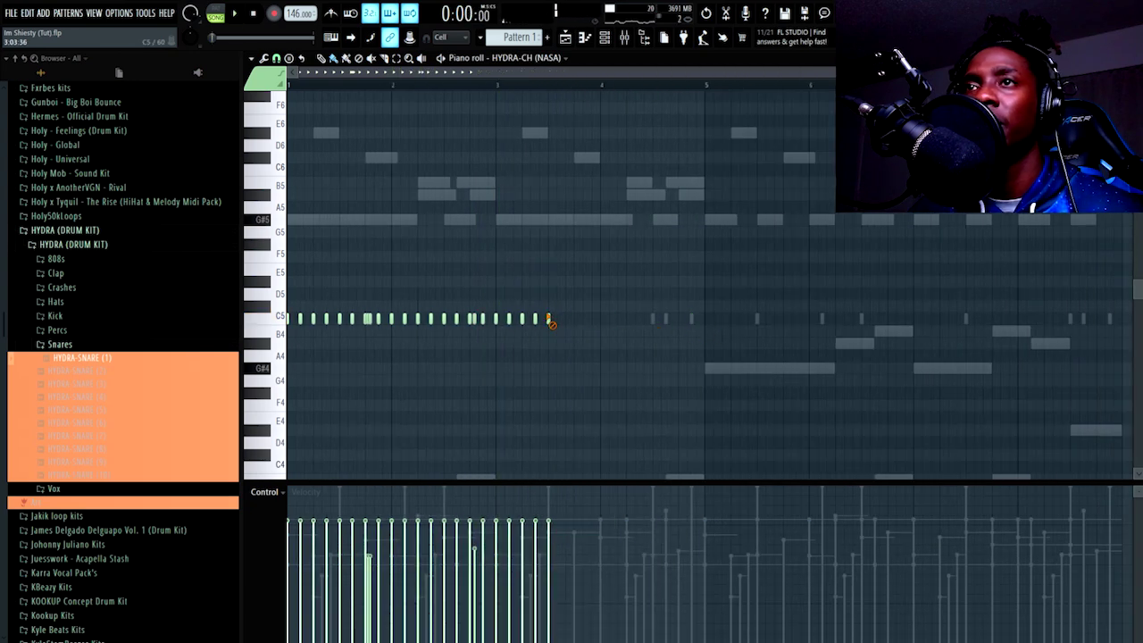
left_click(276, 58)
left_click(295, 247)
left_click_drag(541, 264, 289, 384)
key("ctrl+b")
key("ctrl+d")
- Select the three Keyscape channels and ElectraX in the channel rack and transpose their notes by -3 semitones
key("F6")
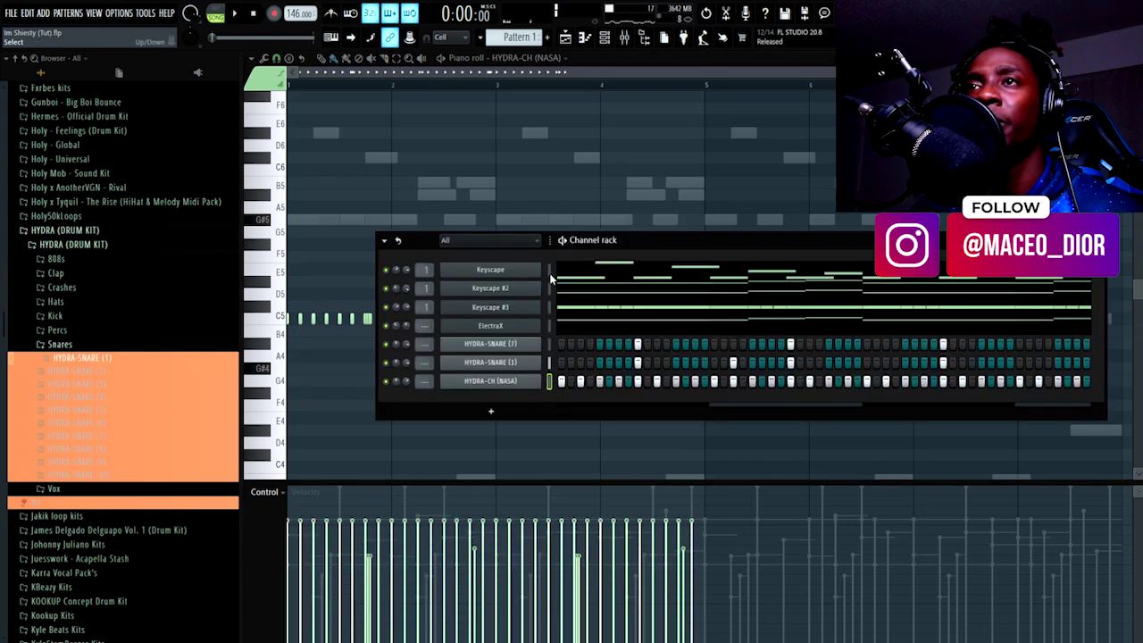
left_click(384, 239)
left_click(431, 393)
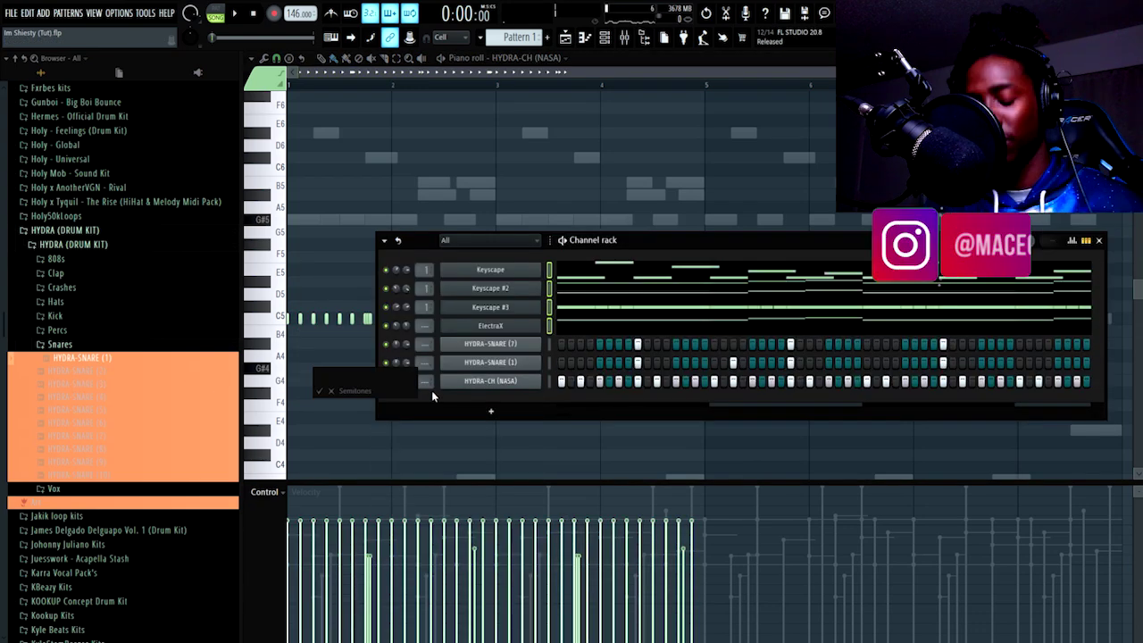
type("-3")
key("Return")
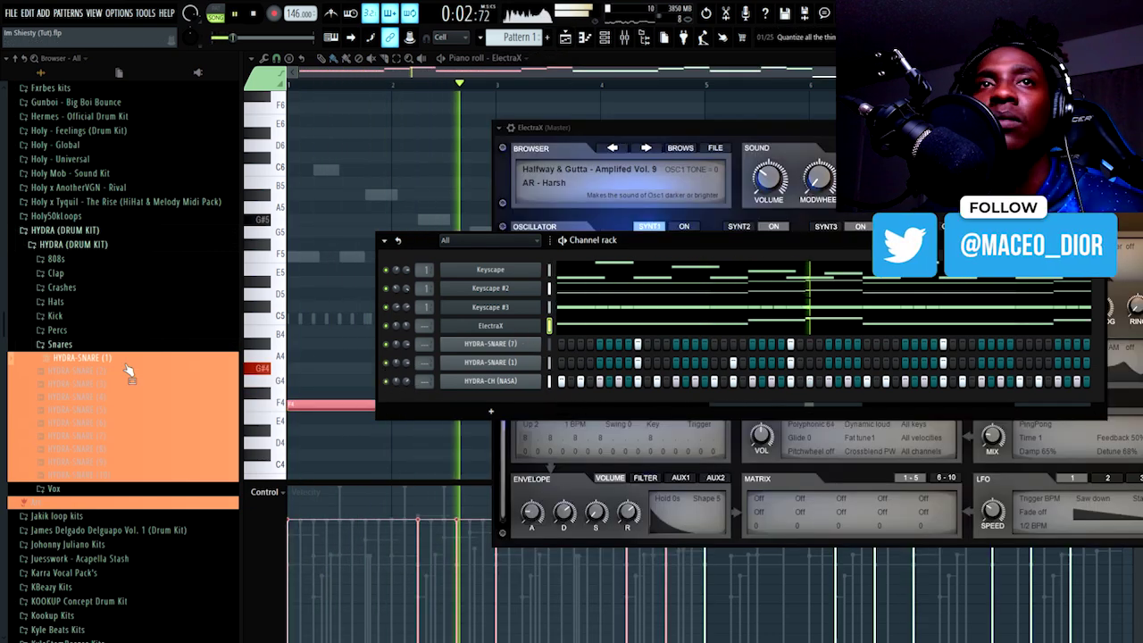
- Add a HYDRA-CRASH (Zay) channel with a hit on the first step and normalize its sample
left_click(62, 287)
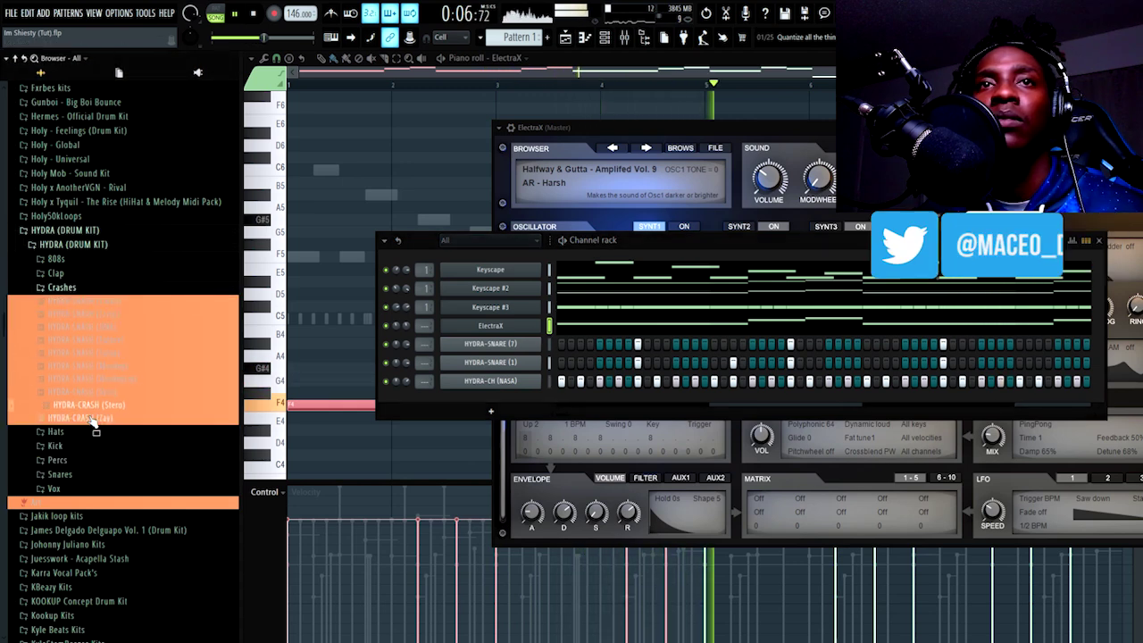
left_click_drag(94, 419, 558, 399)
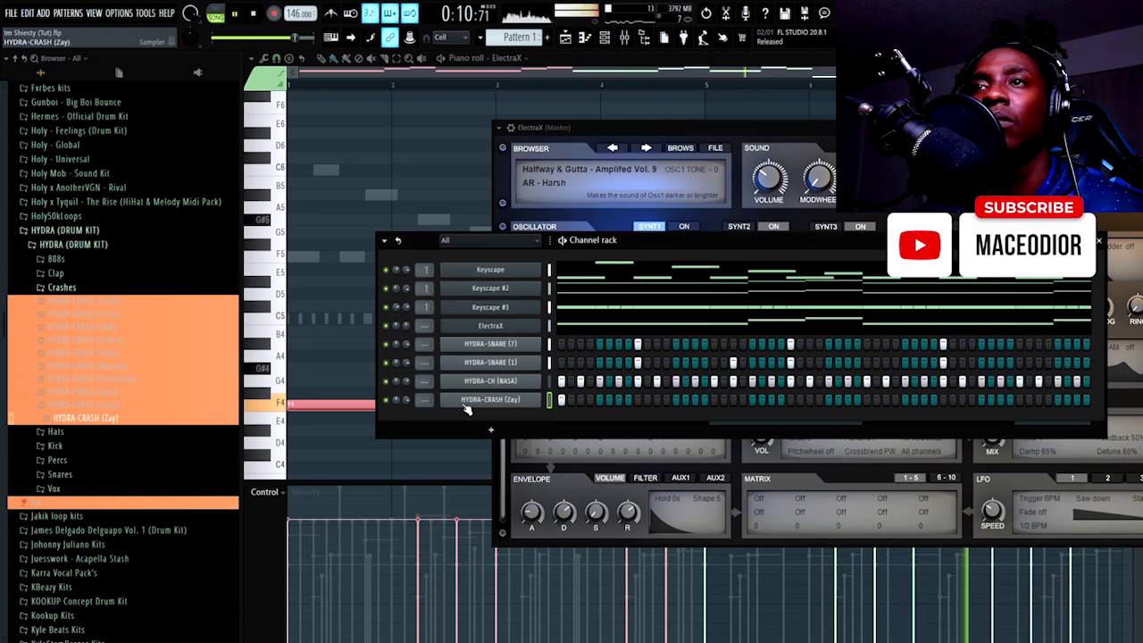
left_click(466, 402)
left_click(509, 310)
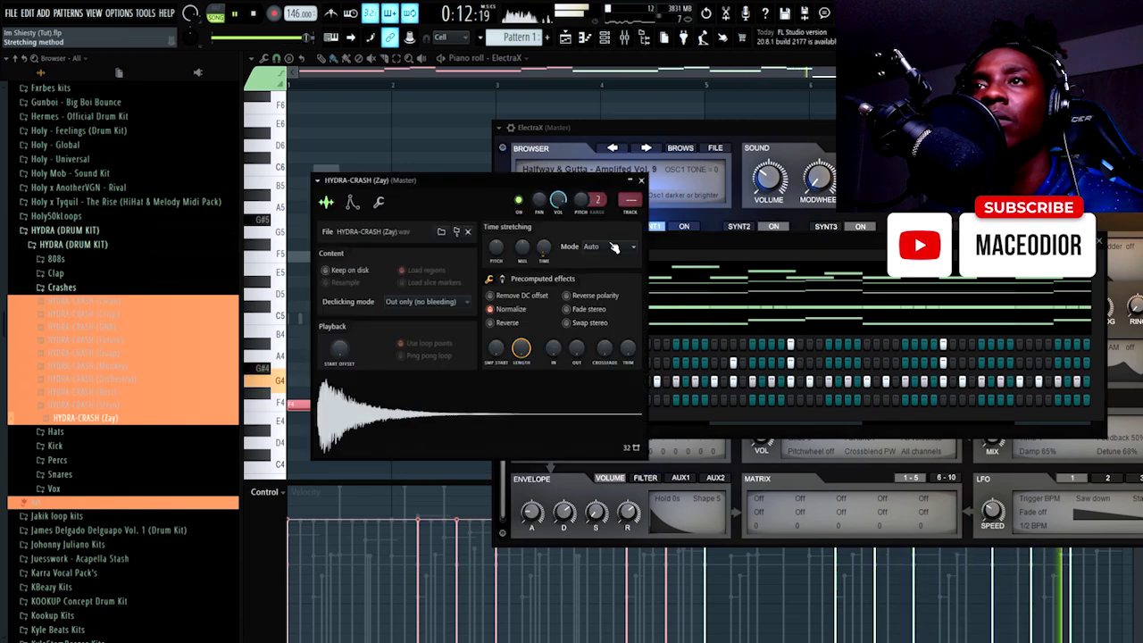
left_click(642, 180)
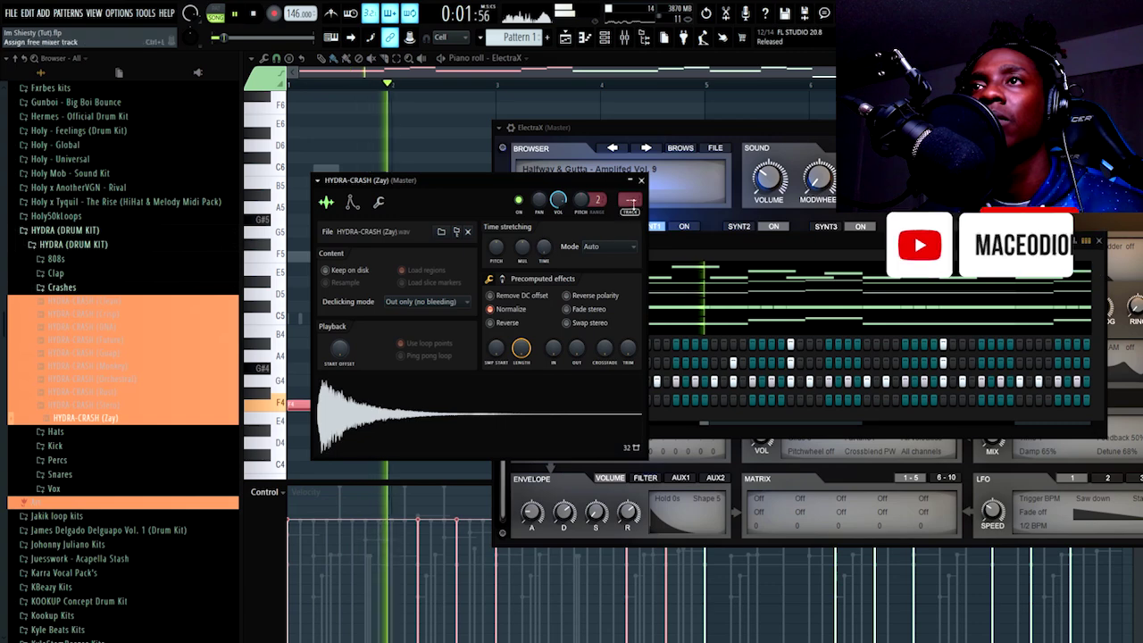
left_click(641, 181)
- Check the sampler settings of HYDRA-CH (NASA), HYDRA-SNARE (1) and HYDRA-SNARE (7) one after another
left_click(506, 382)
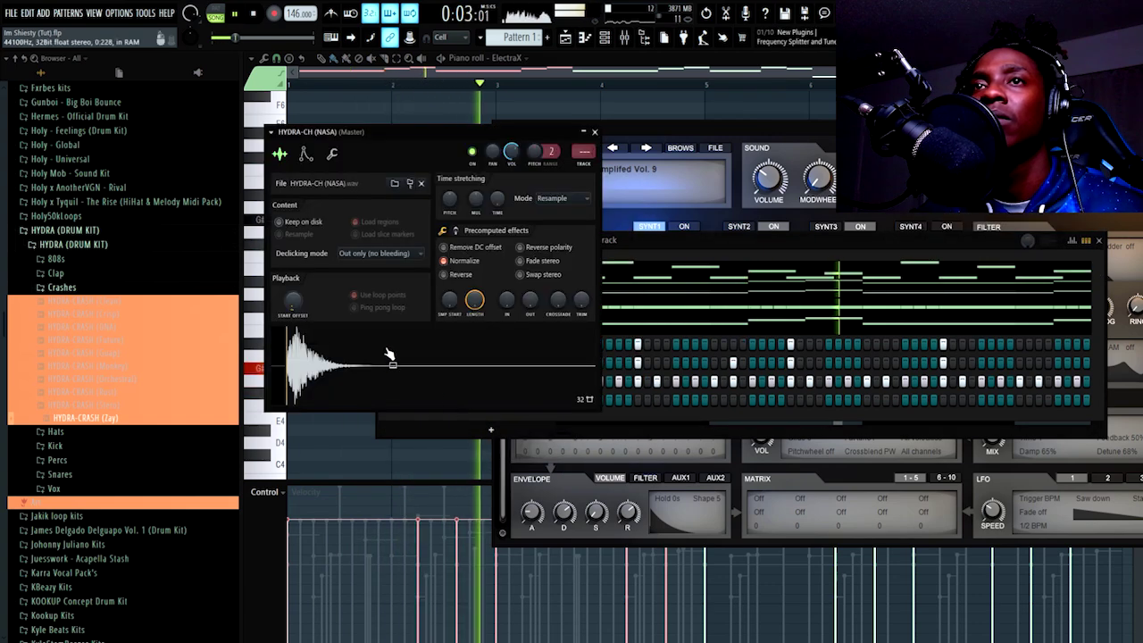
left_click(594, 132)
left_click(500, 366)
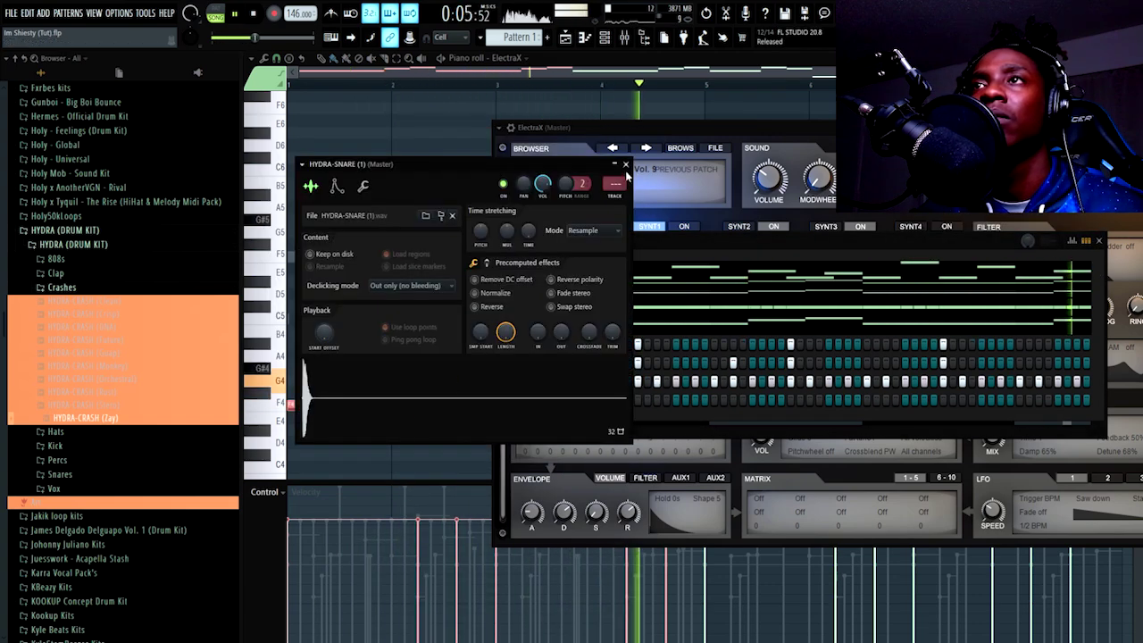
left_click(626, 166)
left_click(453, 386)
left_click(610, 147)
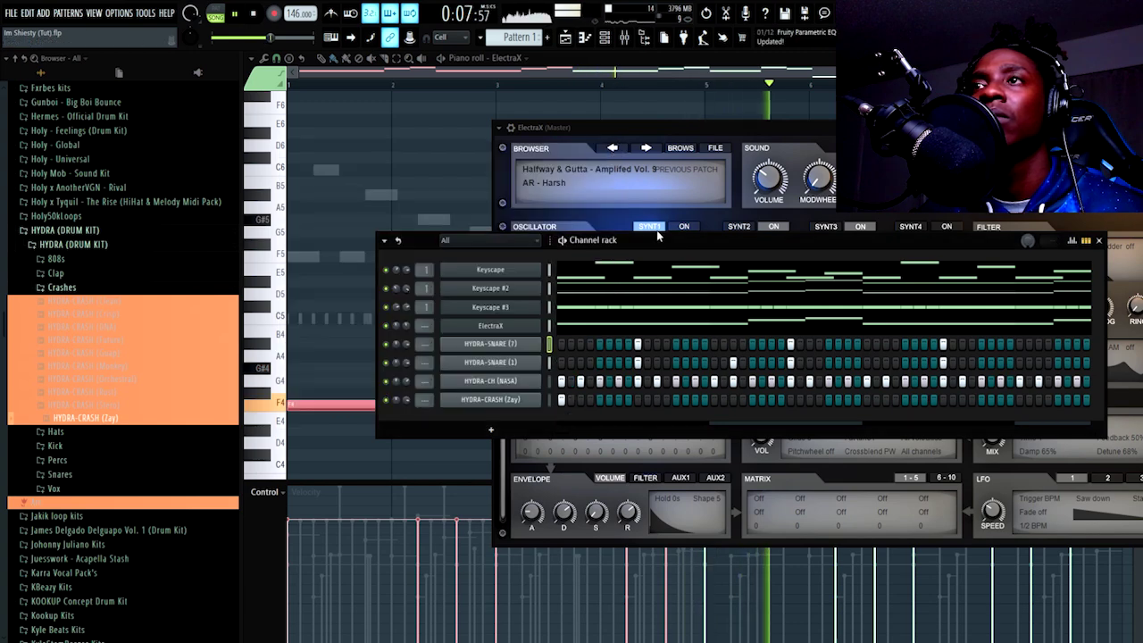
- Open the HYDRA-CH (NASA) notes in the piano roll and duplicate the hi-hats of bars 1–4 into bars 5–8
right_click(530, 385)
left_click(564, 382)
left_click_drag(811, 306, 28, 428)
key("ctrl+b")
key("ctrl+d")
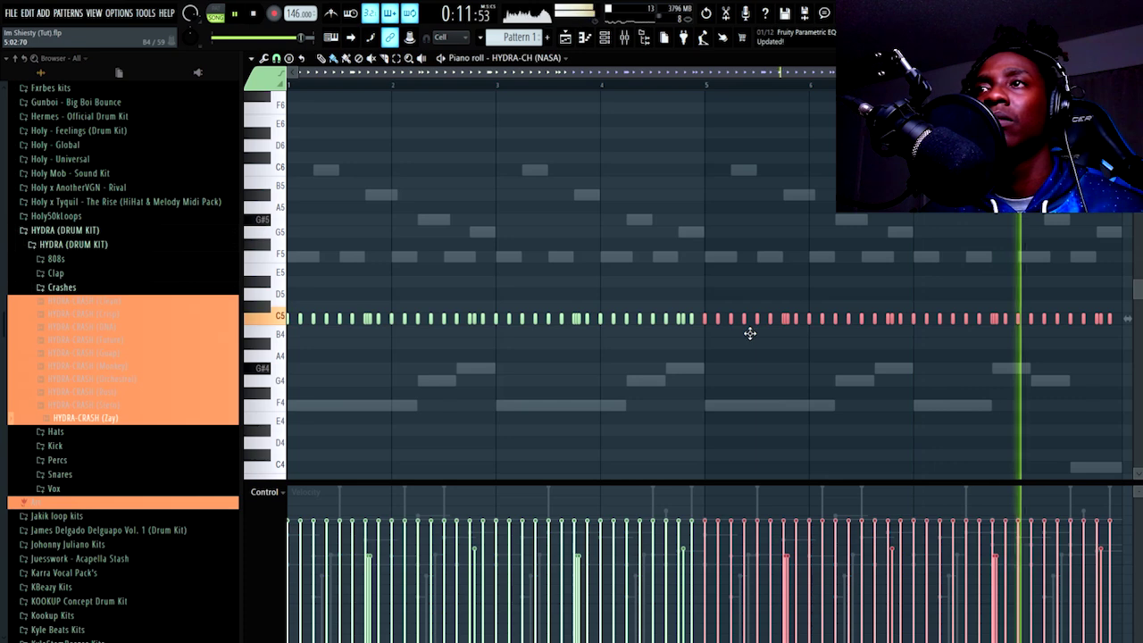
- Add HYDRA-KICK (4) from the drum kit's Kick folder as a new channel and place a hit on its first step
left_click(605, 37)
left_click(89, 302)
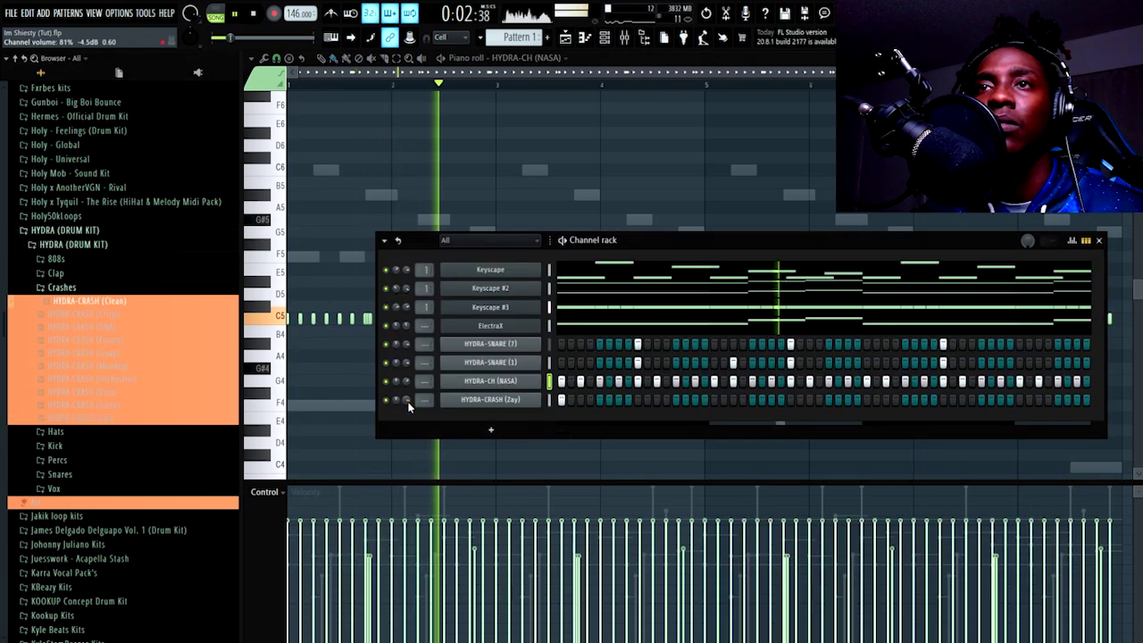
scroll(79, 411, "down", 4)
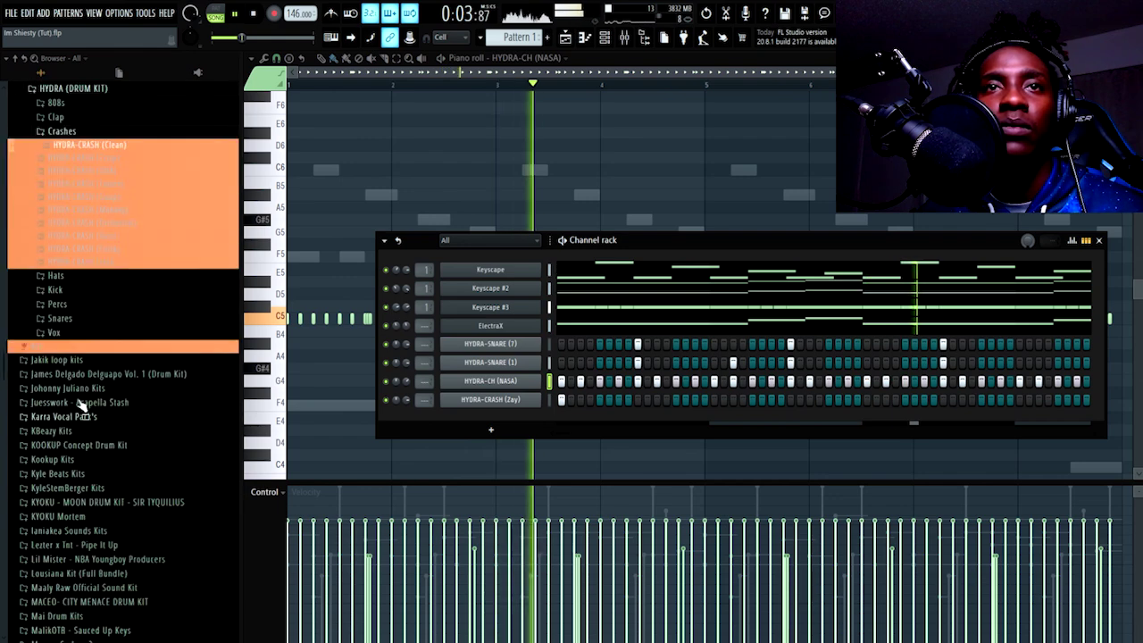
left_click(68, 291)
left_click(79, 343)
left_click_drag(82, 345, 520, 428)
key("space")
left_click(562, 418)
- Set the piano roll snap to Step and add a HYDRA-KICK (4) hit on the second half of beat 2 in bar 1
key("F6")
key("space")
key("space")
left_click(277, 59)
left_click(293, 170)
key("space")
right_click(354, 301)
key("space")
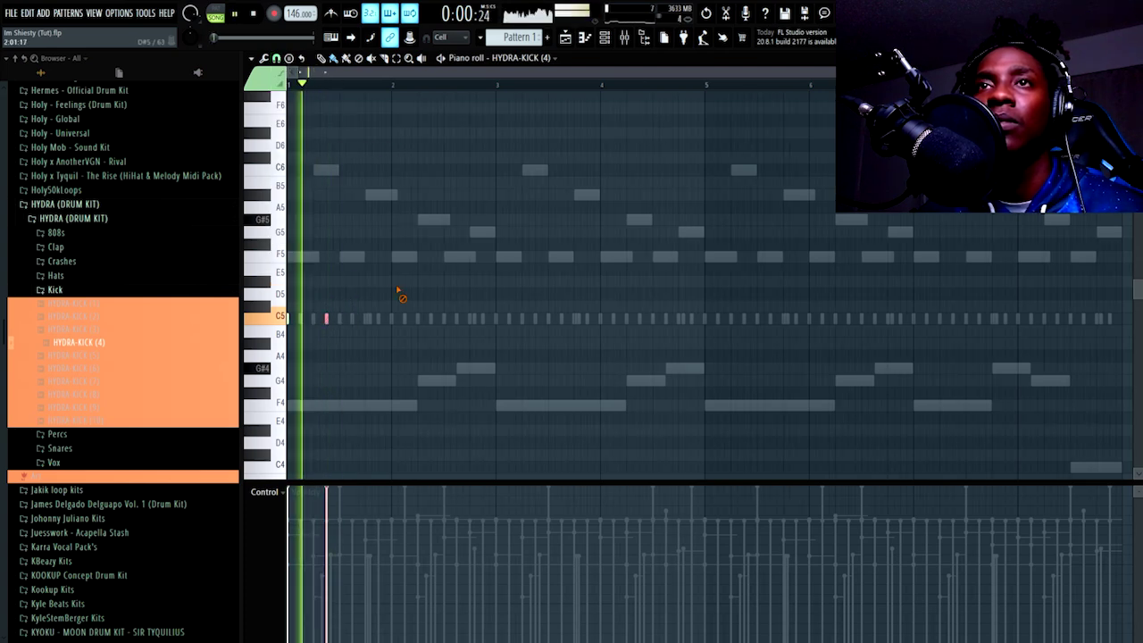
- Add kicks on beat 4 and its second half in bar 1, and on beats 2 and 3 of bar 2
left_click(370, 319)
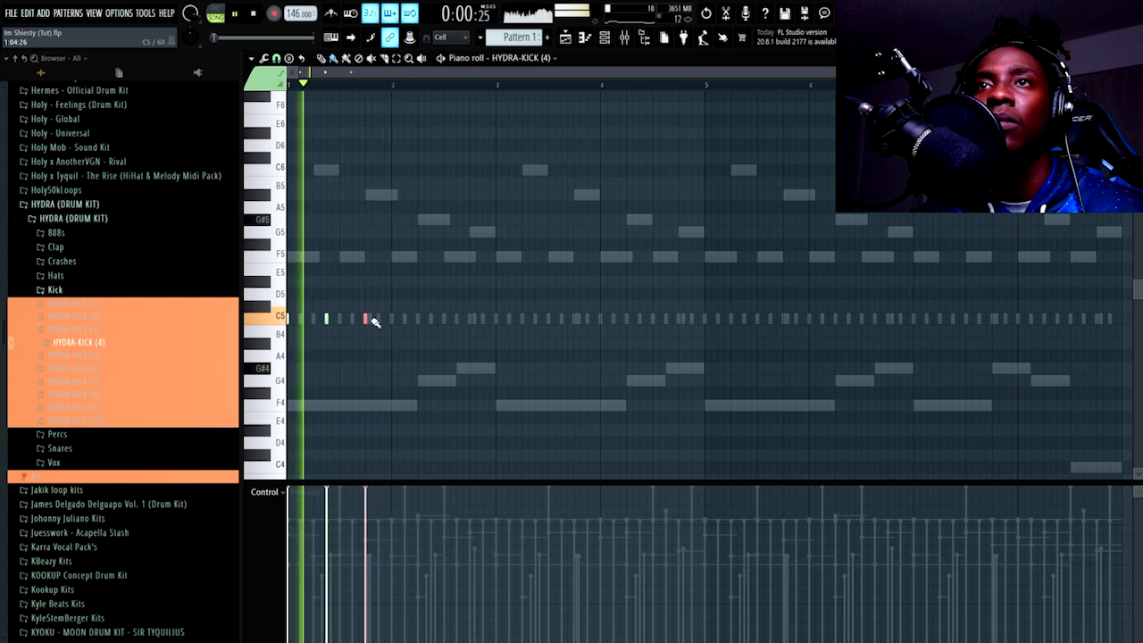
left_click(382, 320)
left_click(419, 320)
left_click(444, 319)
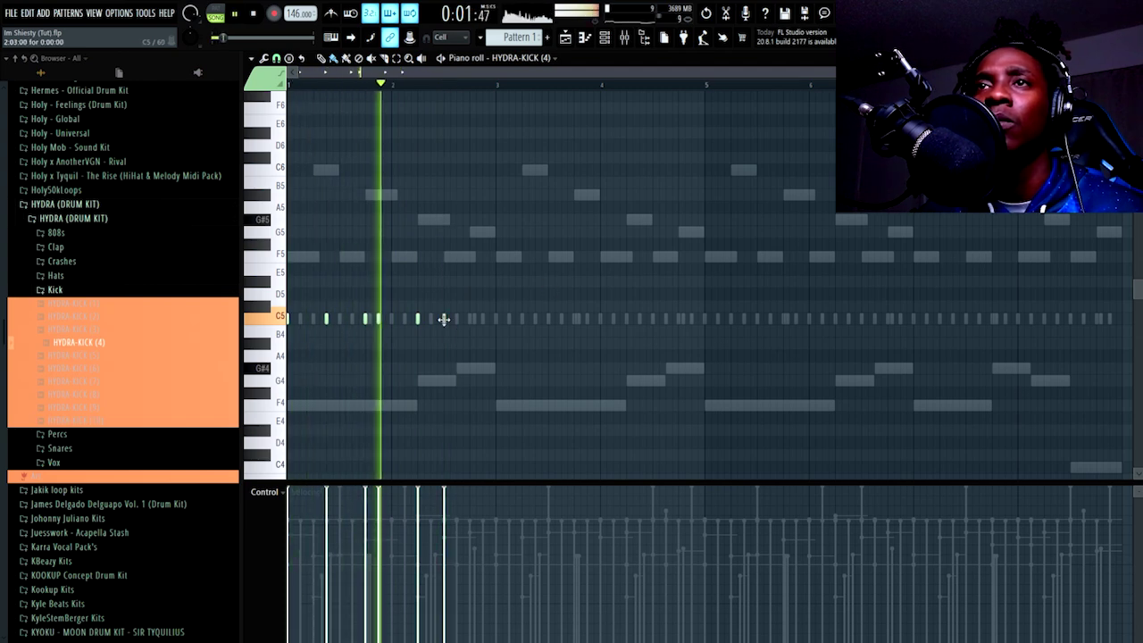
- Replace bar 2's beat 3 kick with one half a beat after it, and duplicate the first two bars into bars 3–4
right_click(444, 320)
left_click(458, 318)
left_click(497, 319)
key("space")
right_click(498, 318)
left_click_drag(525, 244, 536, 332)
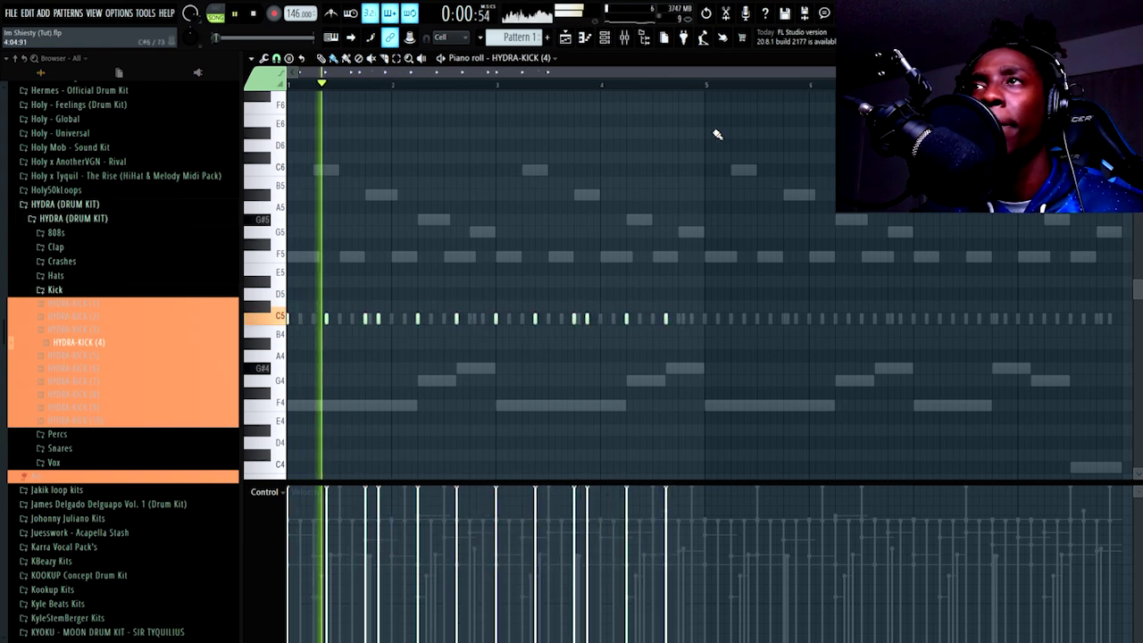
- Add kicks on the second half and the last sixteenth of beat 4 in bar 4, raising the last one's velocity
scroll(689, 92, "up", 1)
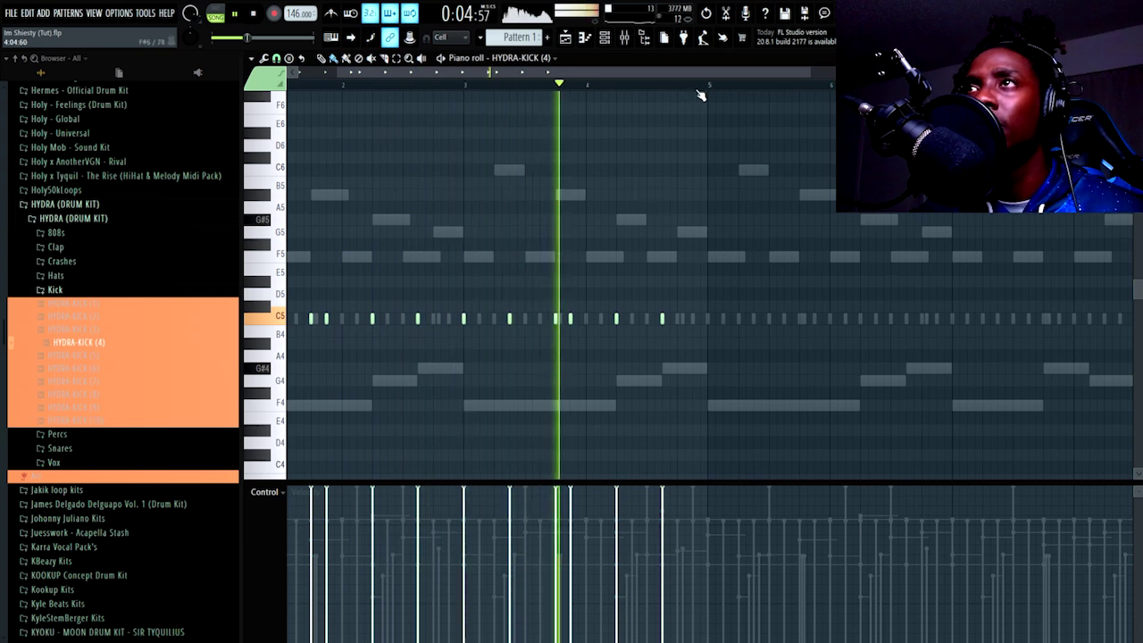
scroll(702, 95, "up", 1)
key("space")
scroll(582, 105, "down", 2)
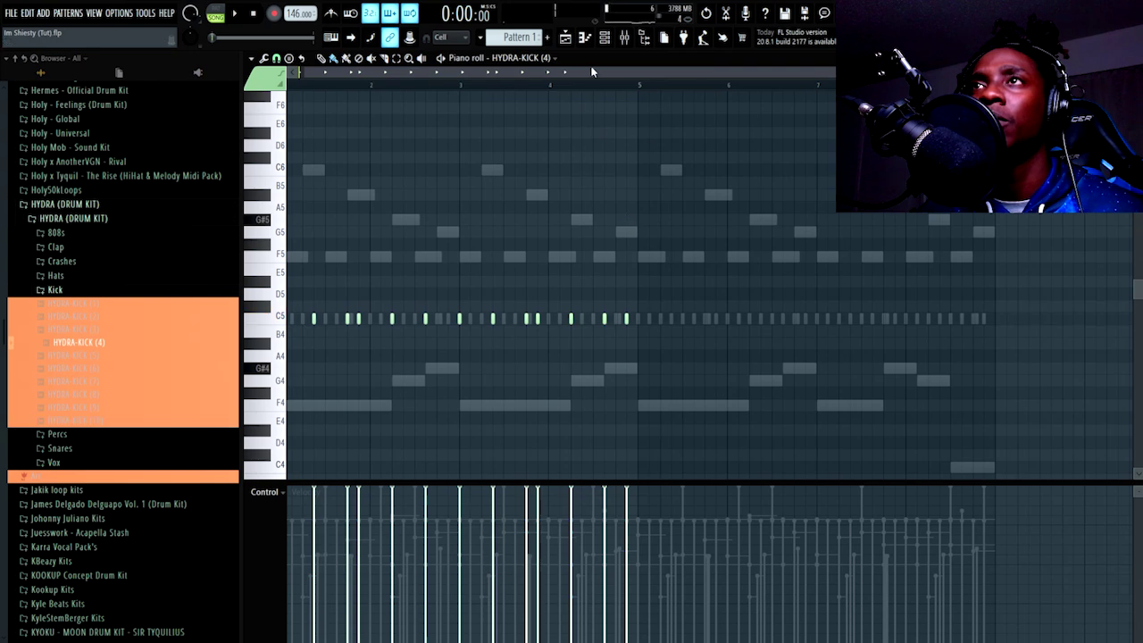
scroll(603, 92, "up", 3)
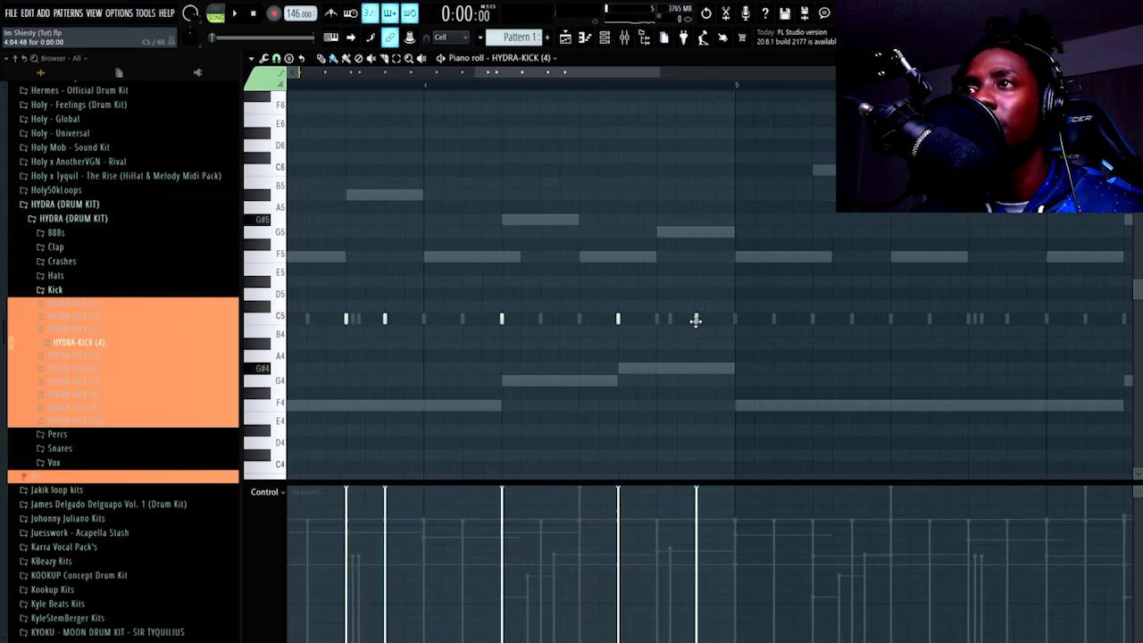
key("space")
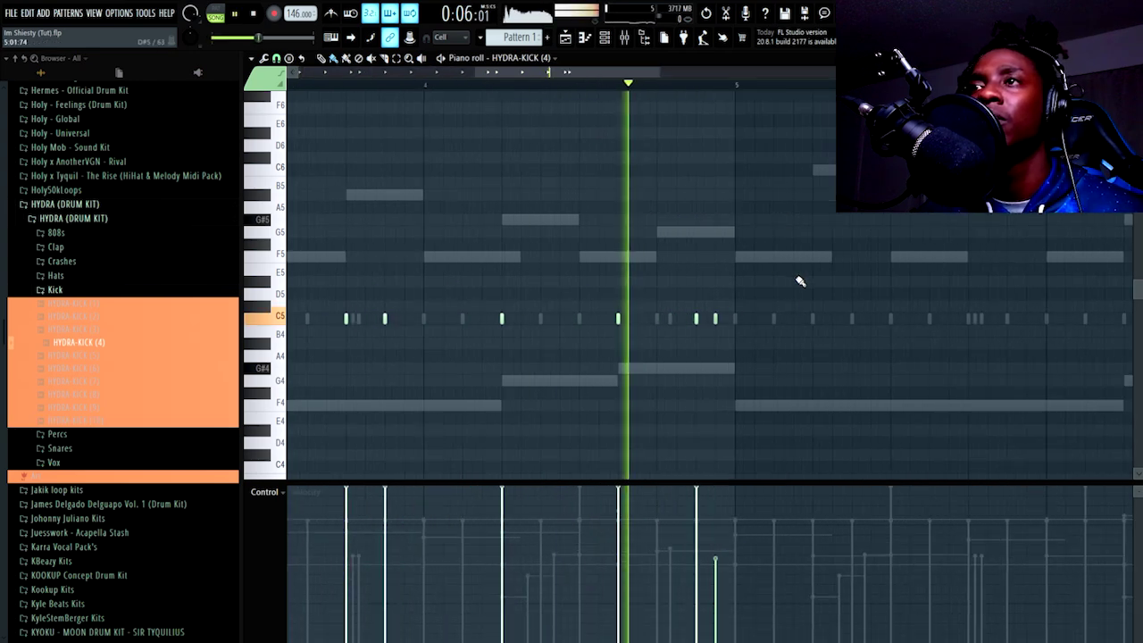
left_click_drag(720, 536, 723, 437)
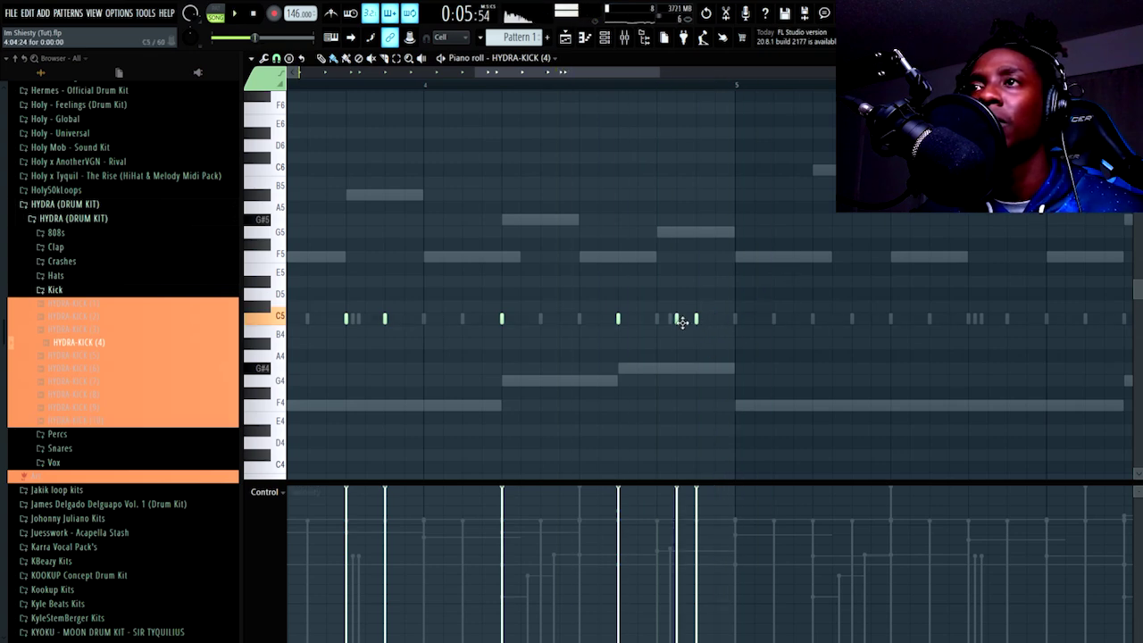
- Replace bar 4's last kick with one on the second sixteenth of beat 4 and set its velocity to 85%
left_click(686, 321)
key("space")
key("space")
key("space")
left_click(678, 510)
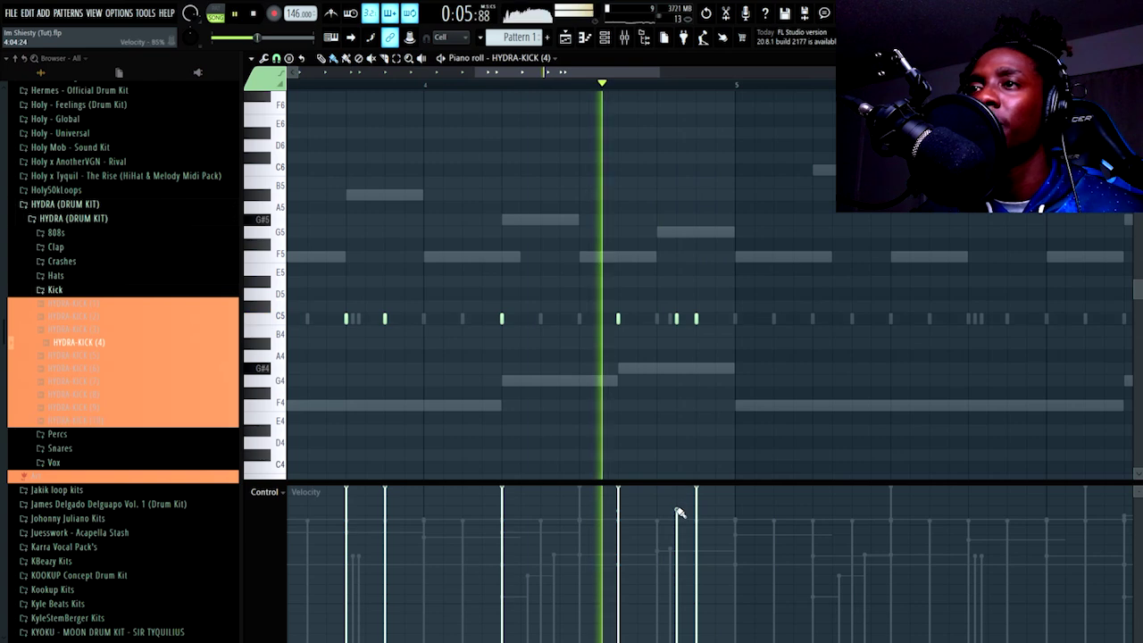
key("space")
- With a coarser grid snap, duplicate all kicks of bars 1–4 into bars 5–8
scroll(590, 90, "down", 3)
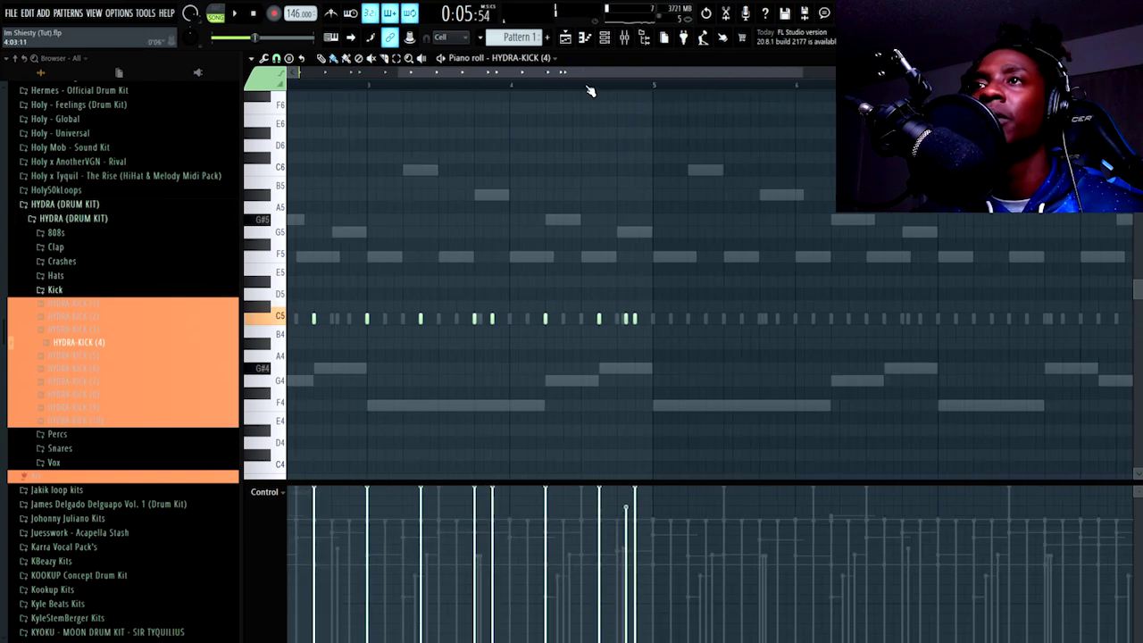
scroll(590, 90, "down", 2)
left_click(276, 58)
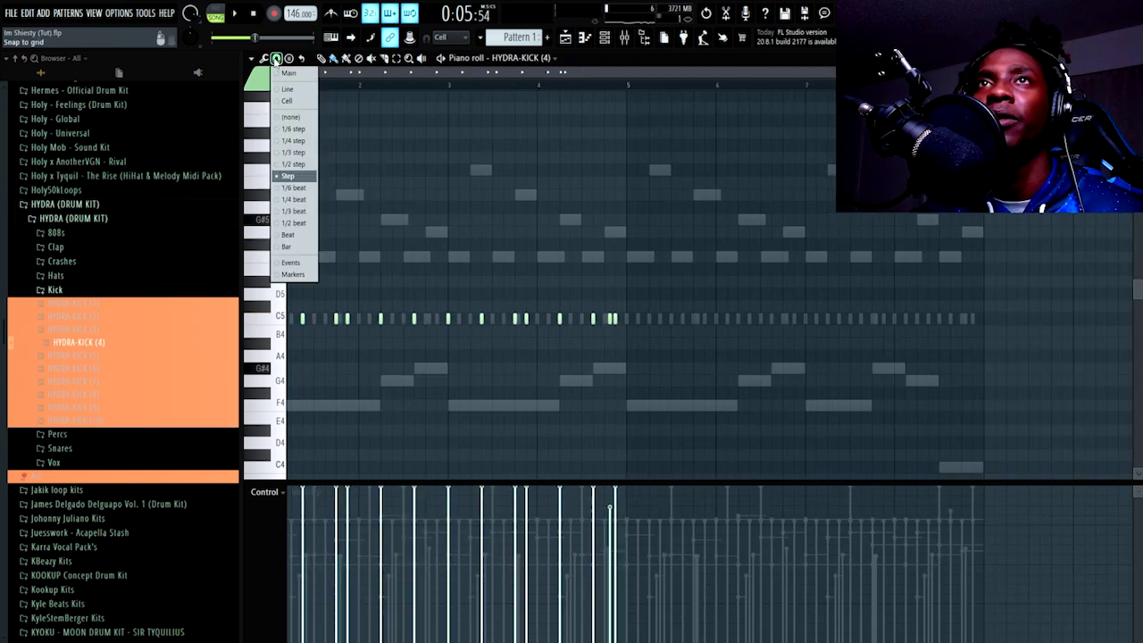
left_click(293, 238)
key("ctrl+a")
key("ctrl+b")
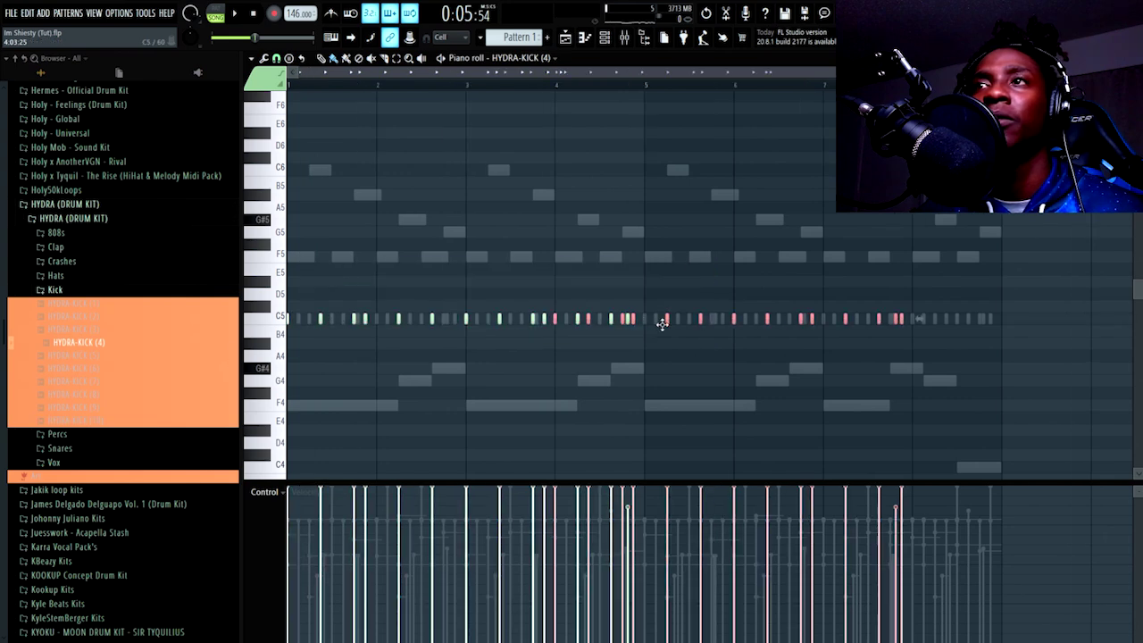
key("ctrl+d")
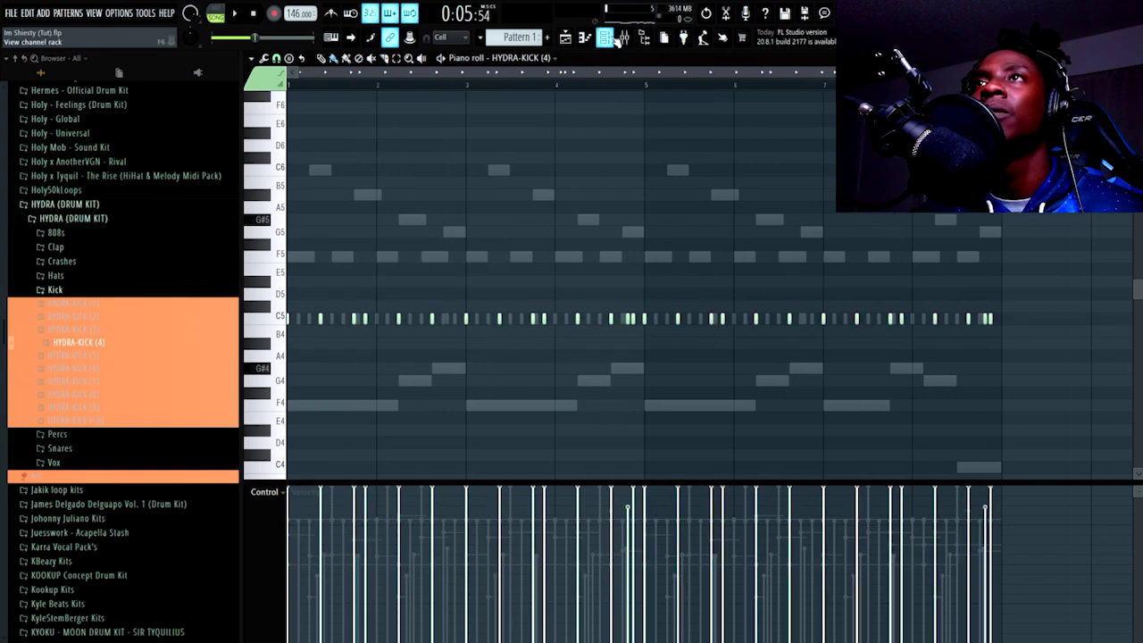
- Add HYDRA-OH (Southside) from the Hats folder as a new channel and give its sample a slight fade-out
left_click(621, 37)
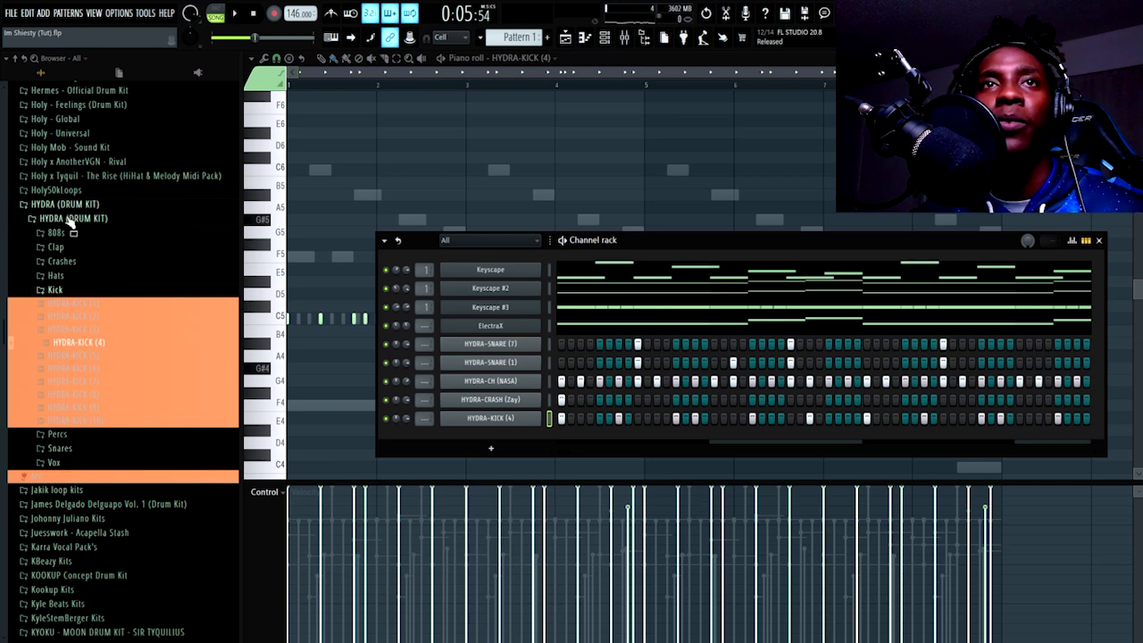
left_click(75, 277)
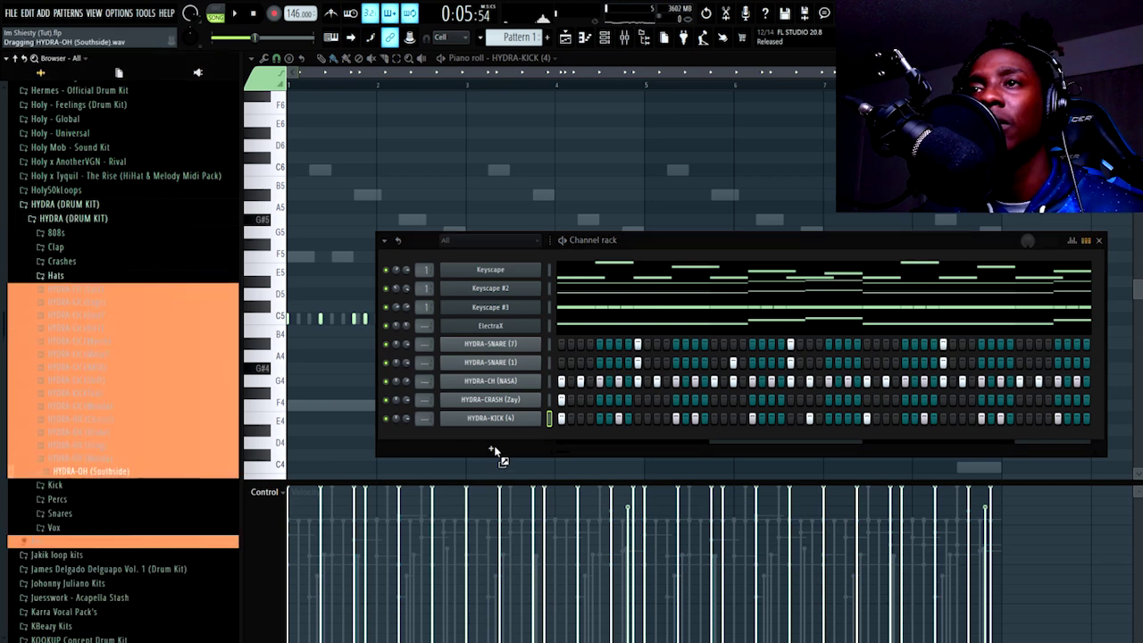
left_click_drag(493, 449, 500, 448)
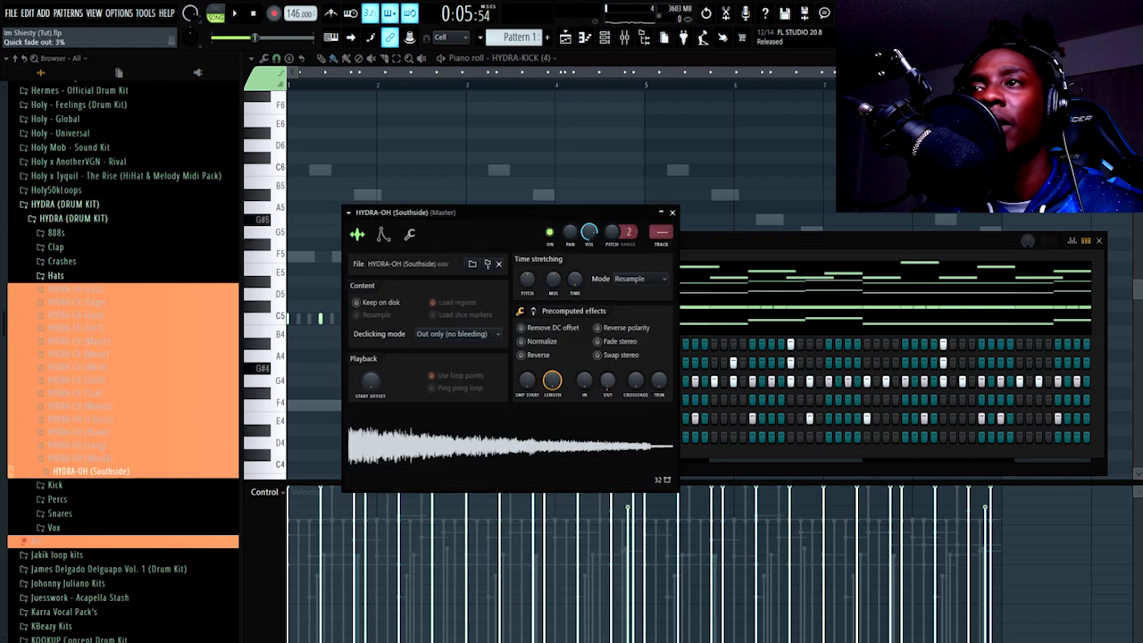
left_click(672, 213)
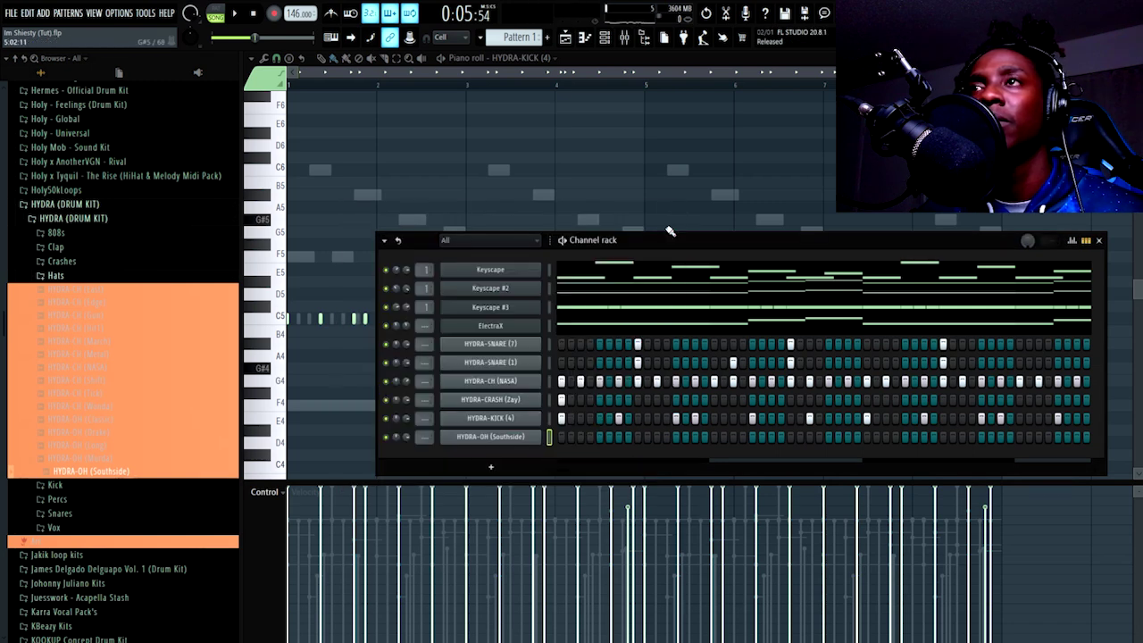
- Place HYDRA-OH (Southside) open hats on beat 2 of bars 1–4 and open them in the piano roll
key("space")
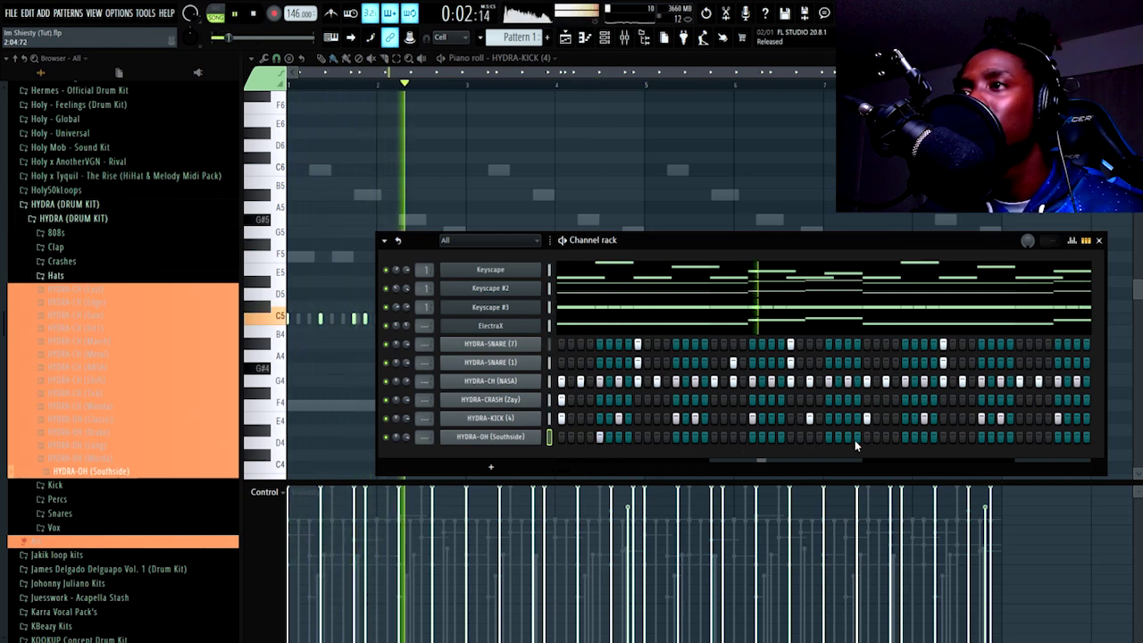
key("space")
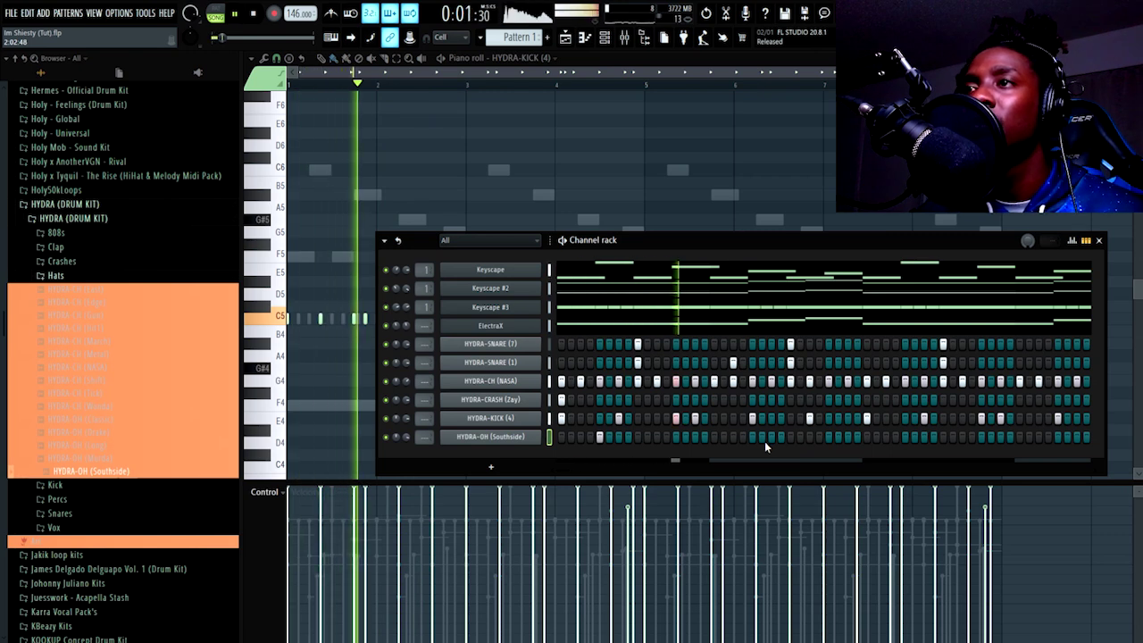
left_click(754, 439)
left_click(903, 438)
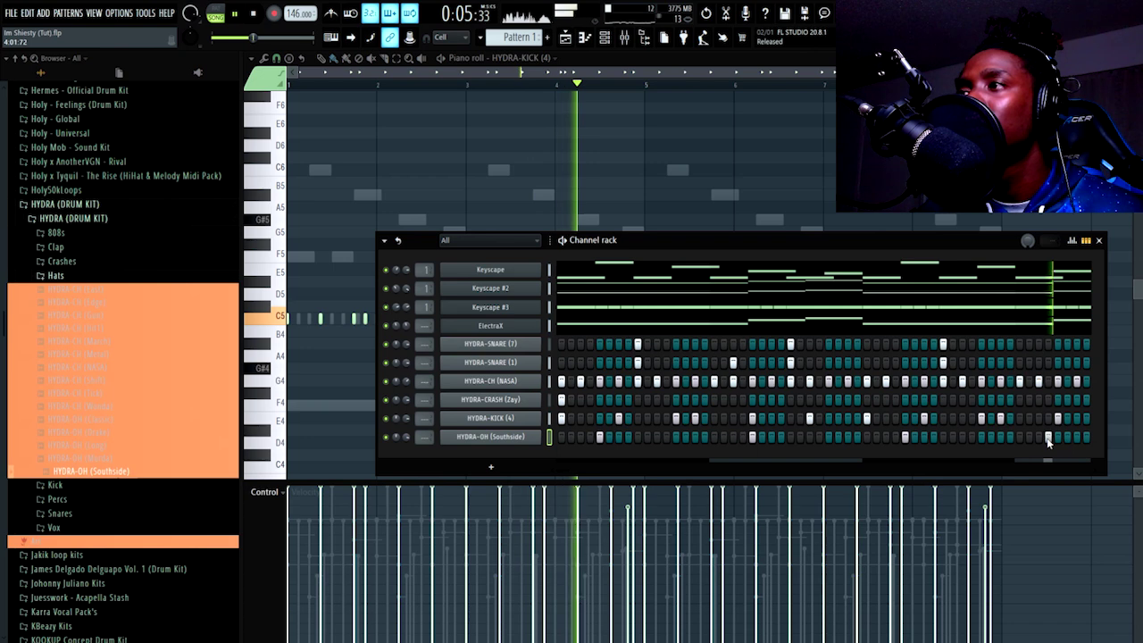
right_click(511, 438)
left_click(566, 436)
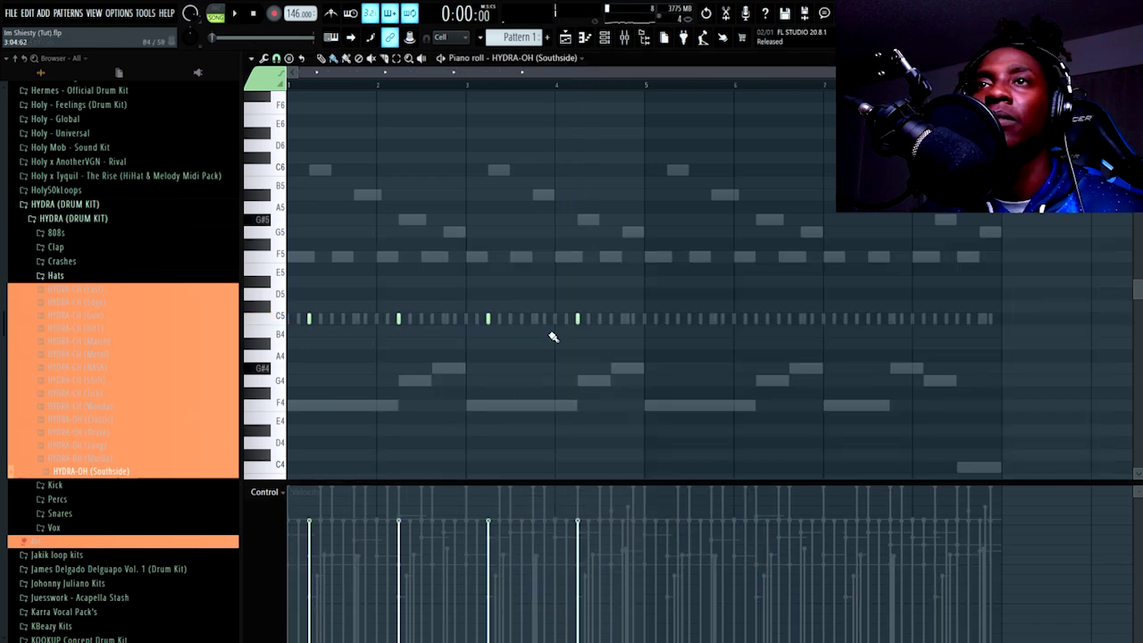
- Duplicate the open hats of bars 1–4 into bars 5–8 and change the piano roll's grid snap
left_click_drag(656, 275, 288, 363)
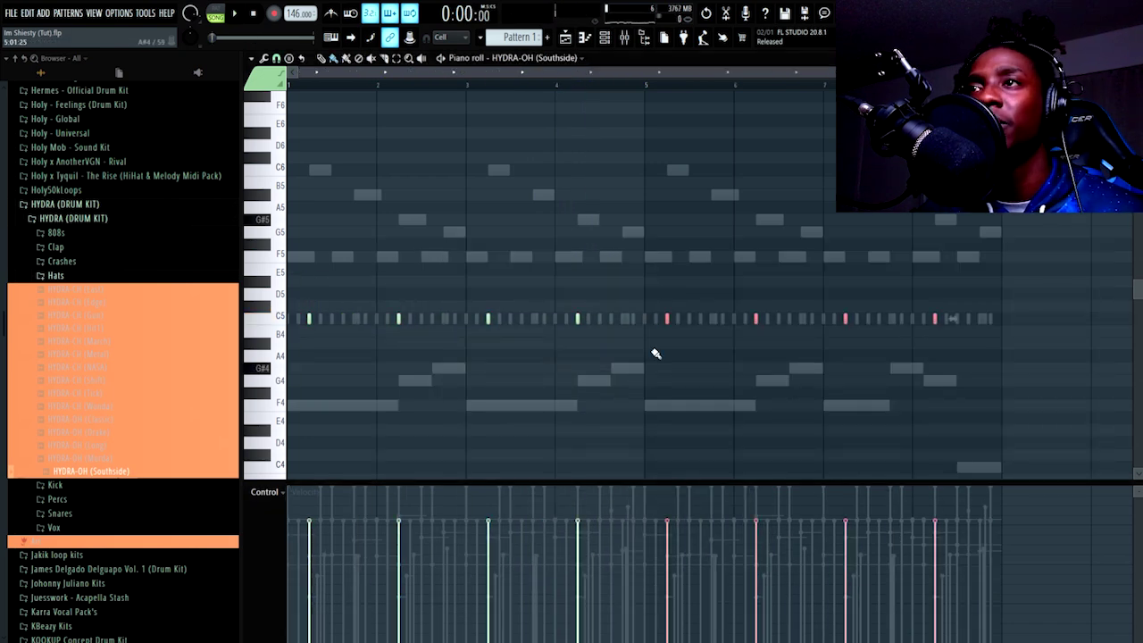
left_click(276, 59)
left_click(291, 167)
- Shift the HYDRA-OH (Southside) open hats from beat 2 to beat 3 in all eight bars, auditioning the beat
key("space")
key("space")
left_click_drag(398, 319, 422, 319)
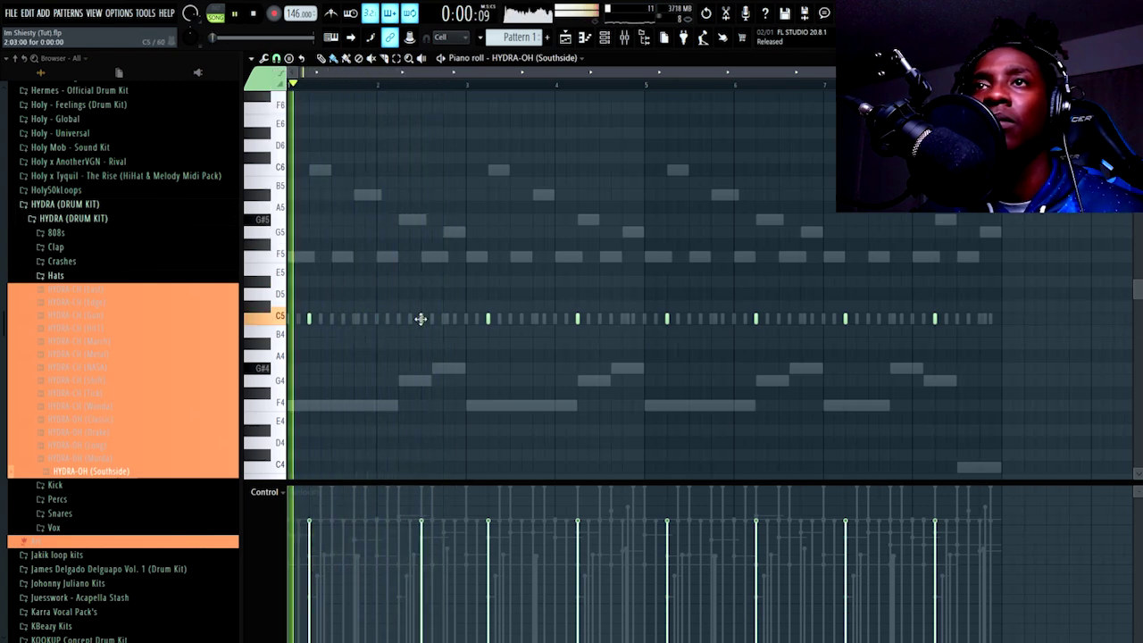
left_click_drag(576, 319, 600, 319)
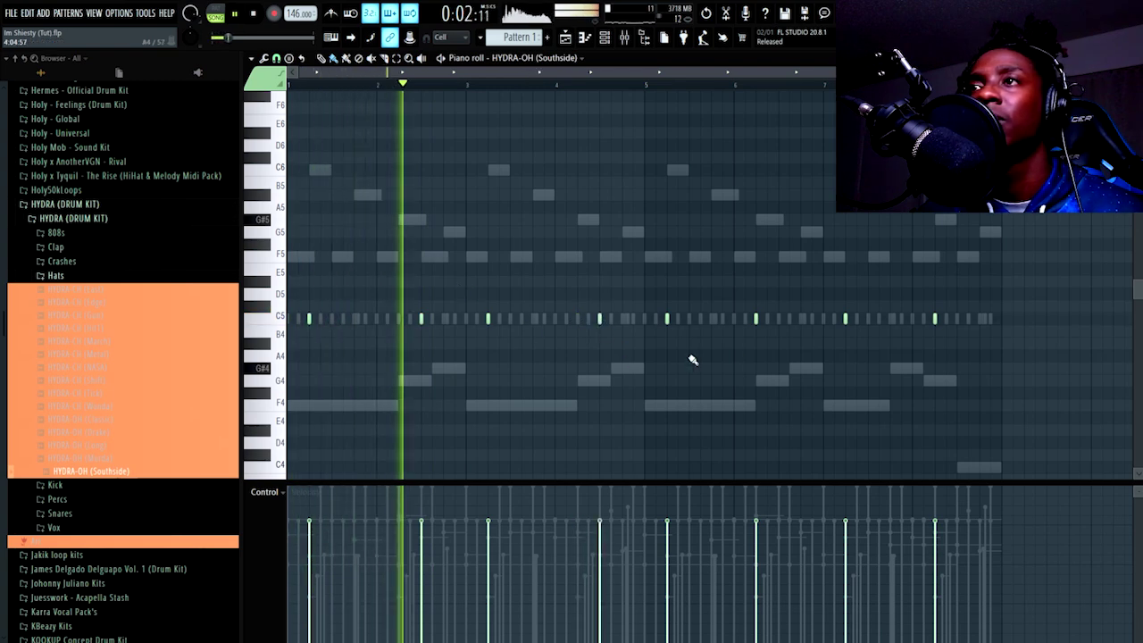
right_click(422, 319)
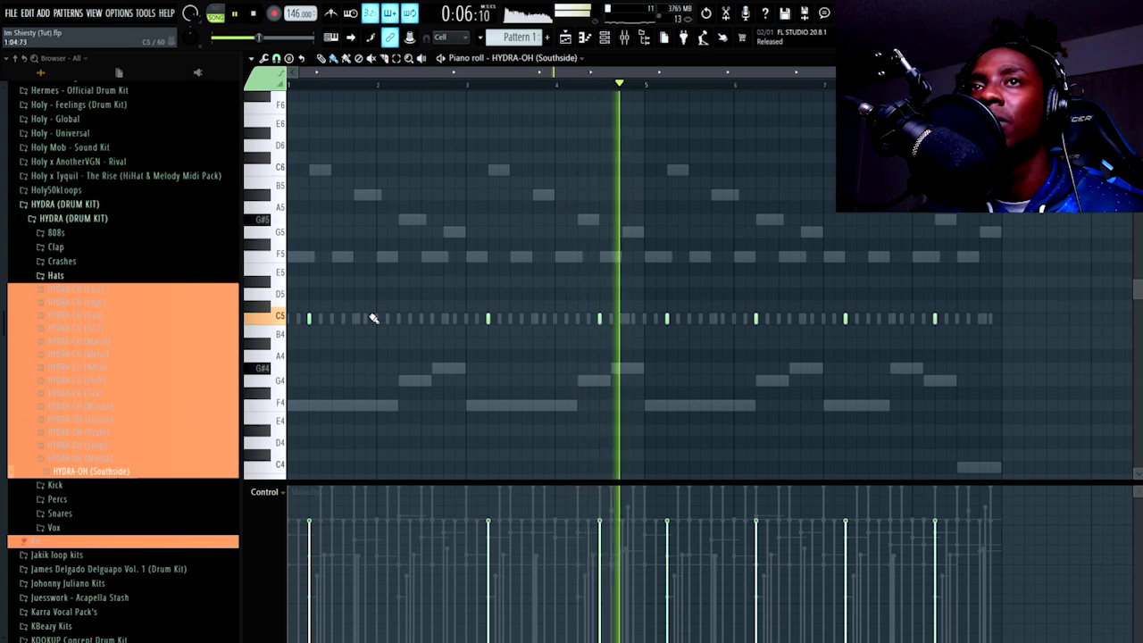
key("space")
left_click_drag(310, 316, 348, 321)
key("space")
left_click(422, 319)
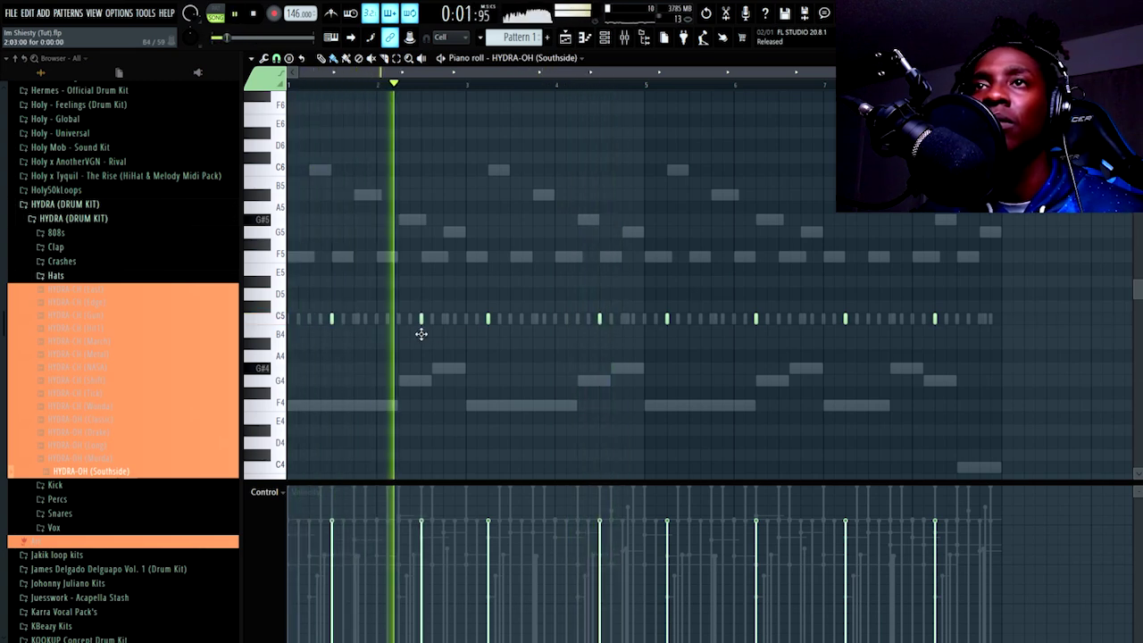
left_click_drag(488, 320, 510, 320)
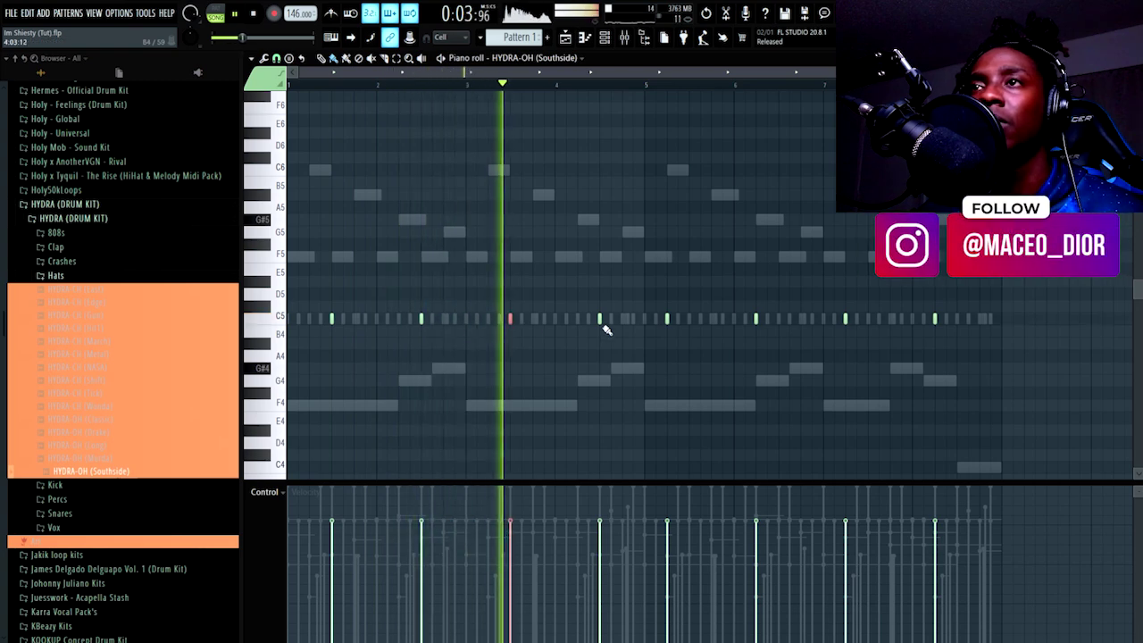
left_click_drag(669, 320, 956, 319)
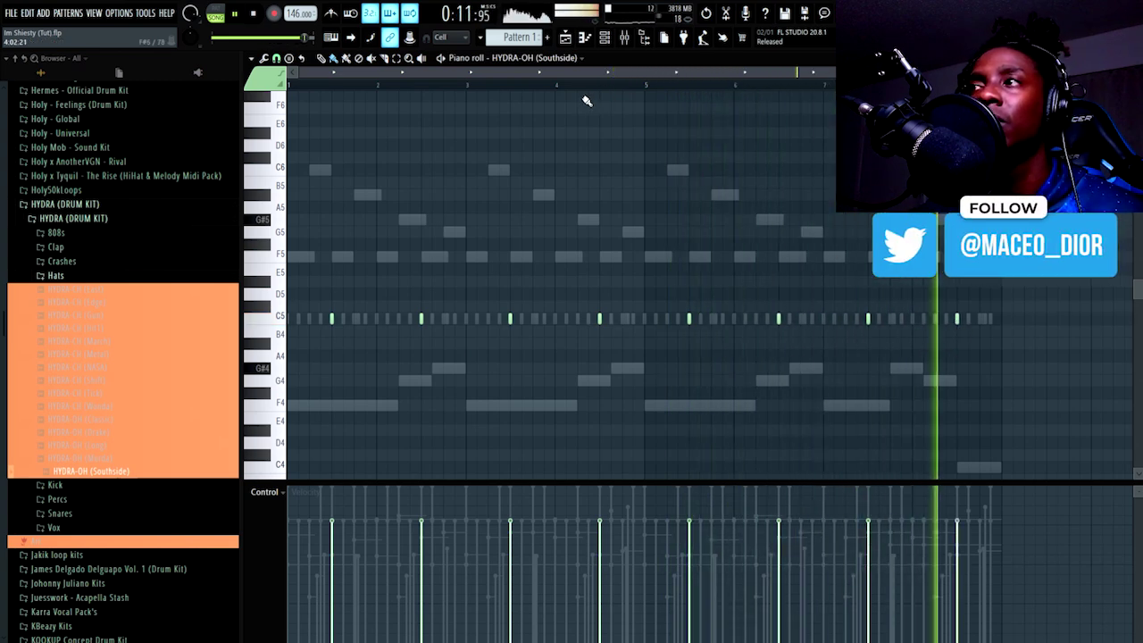
key("space")
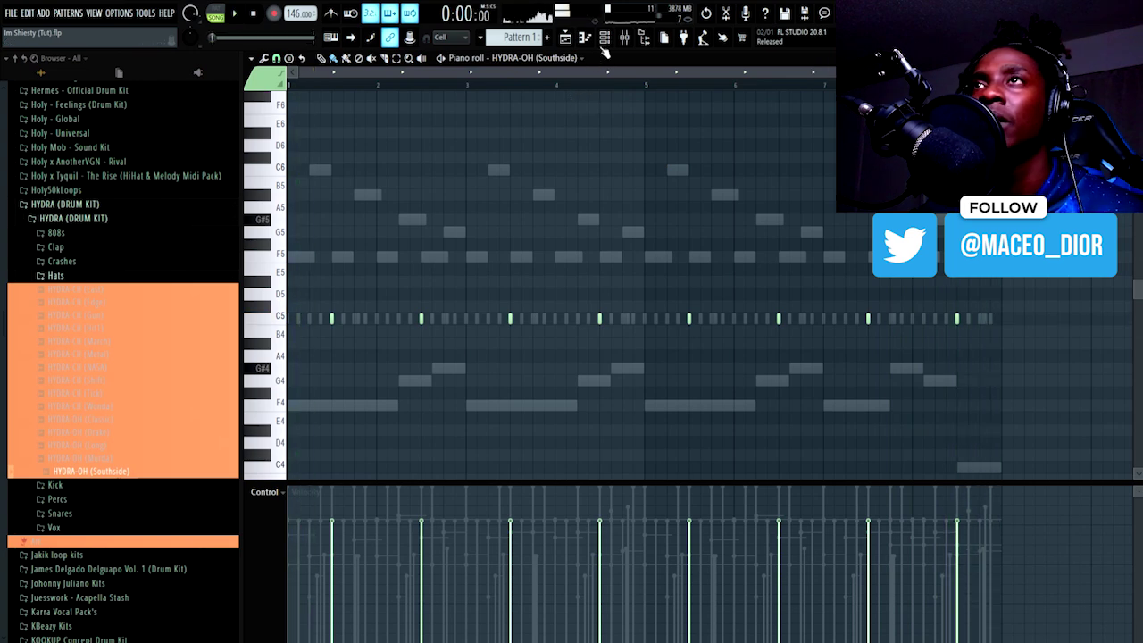
- Add HYDRA808 (Spinz) from the 808s folder as a new channel with a 14% fade-out and a 132% volume multiplier
key("F6")
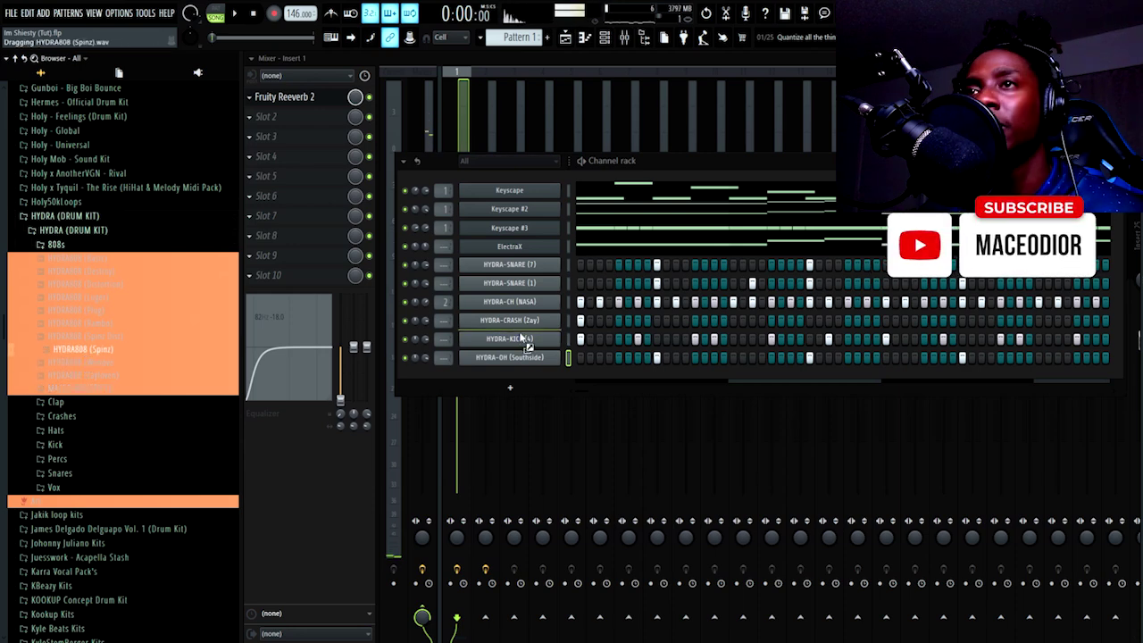
left_click_drag(514, 371, 518, 374)
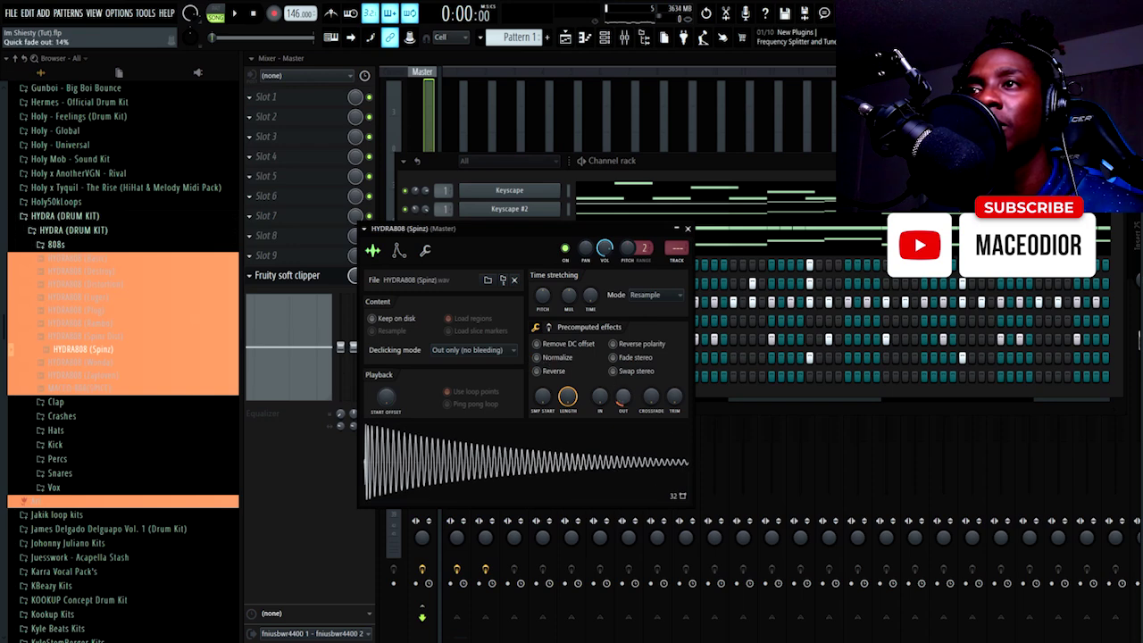
left_click(426, 252)
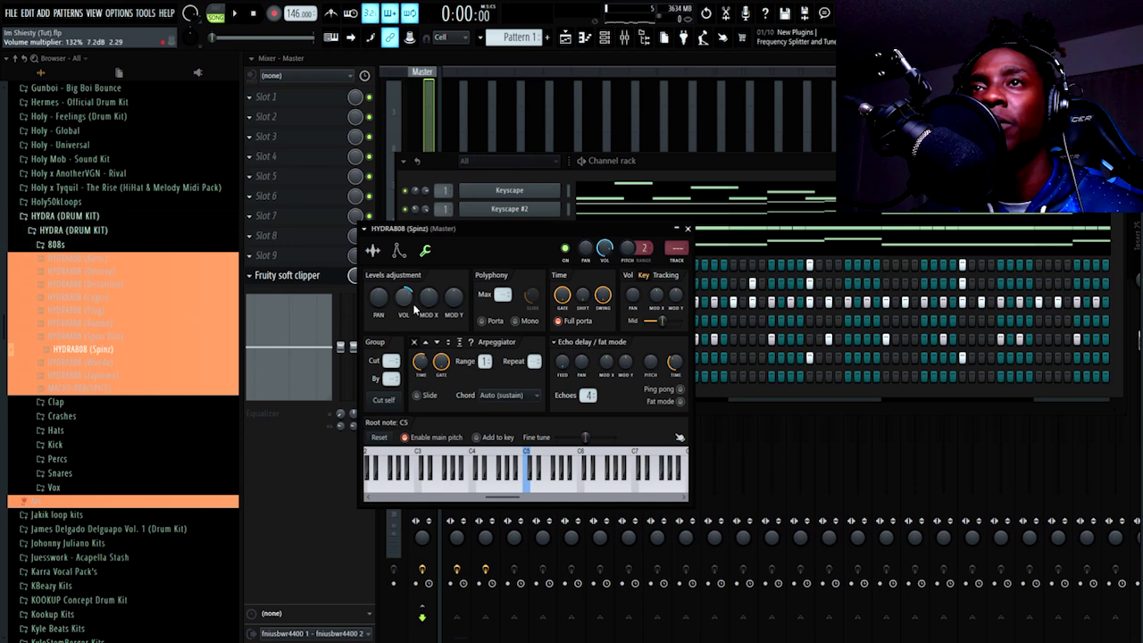
left_click(689, 230)
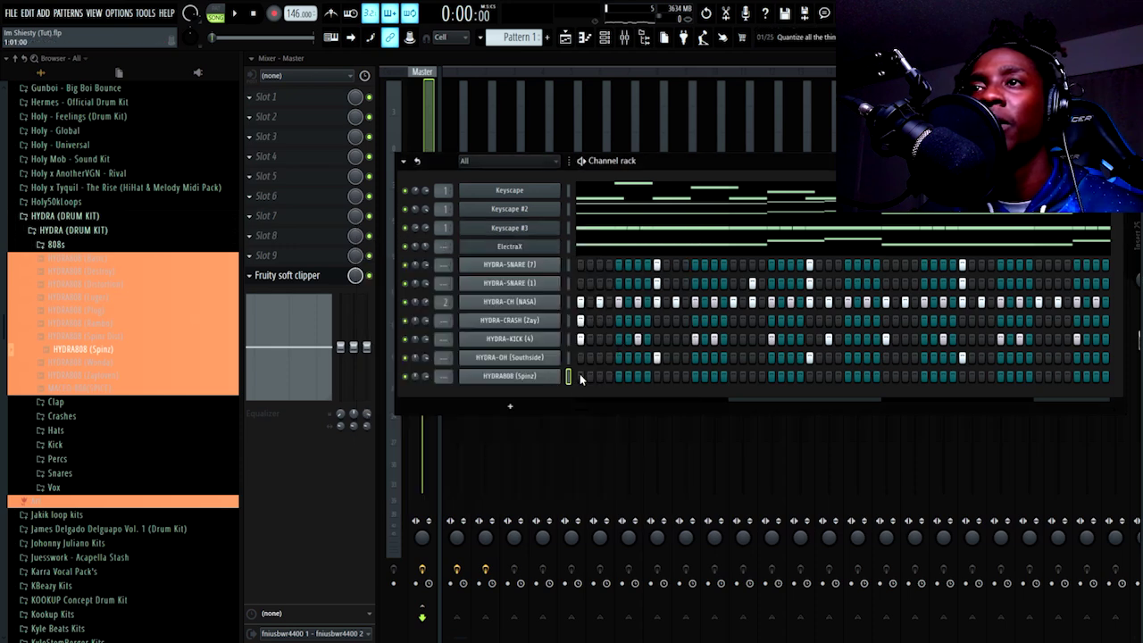
- Open HYDRA808 (Spinz) in the piano roll, change the grid snap, and place its opening note on F5 at bar 1
right_click(527, 378)
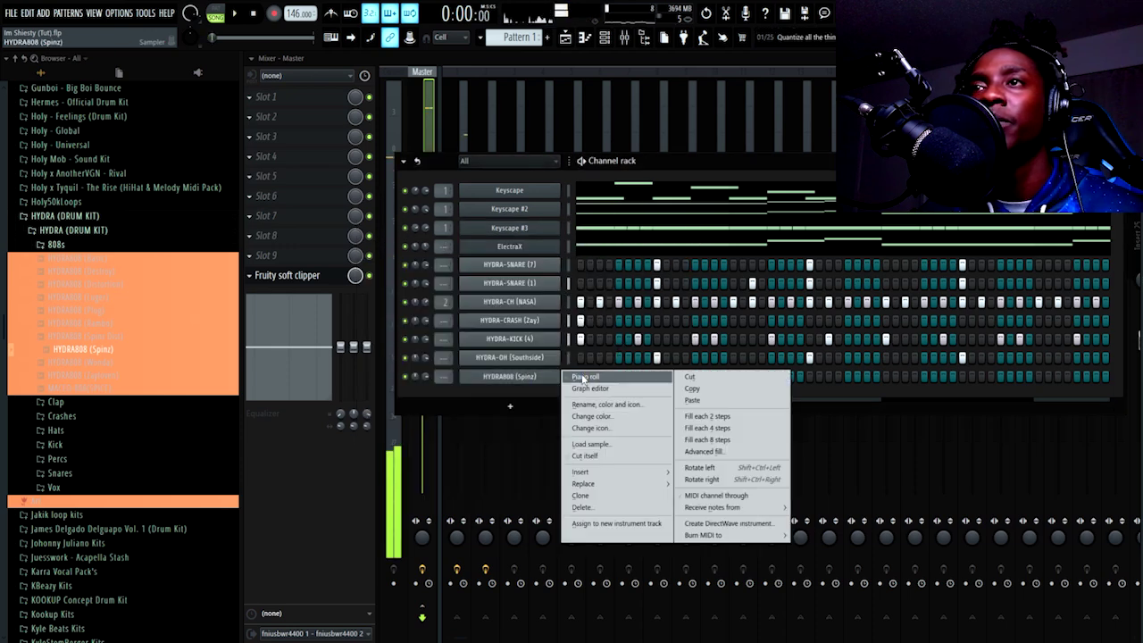
left_click(573, 382)
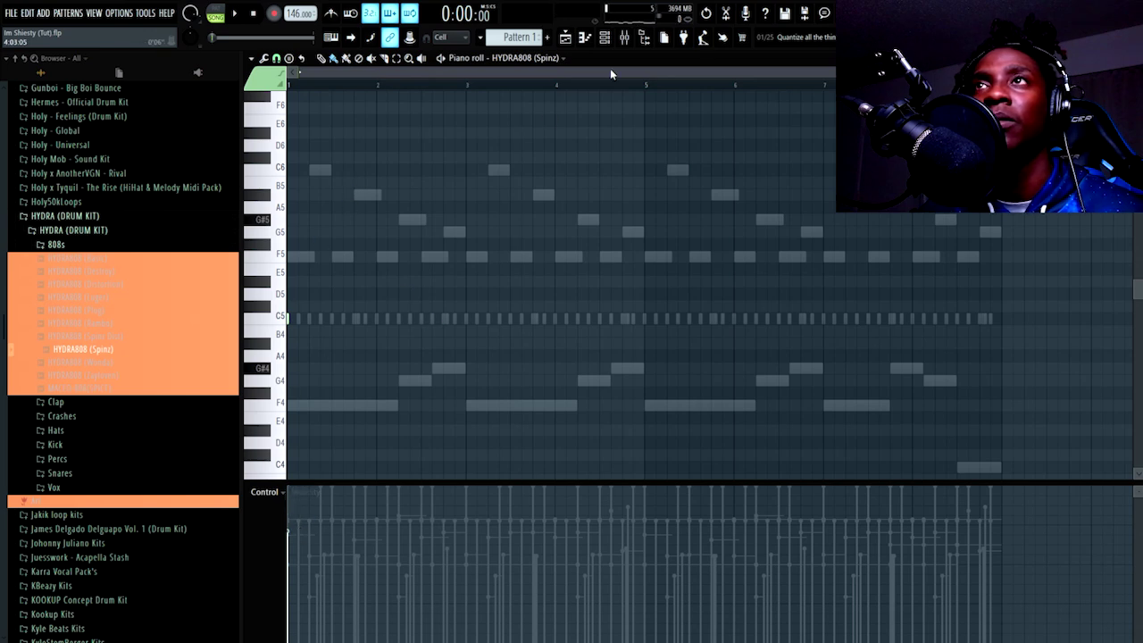
left_click(606, 39)
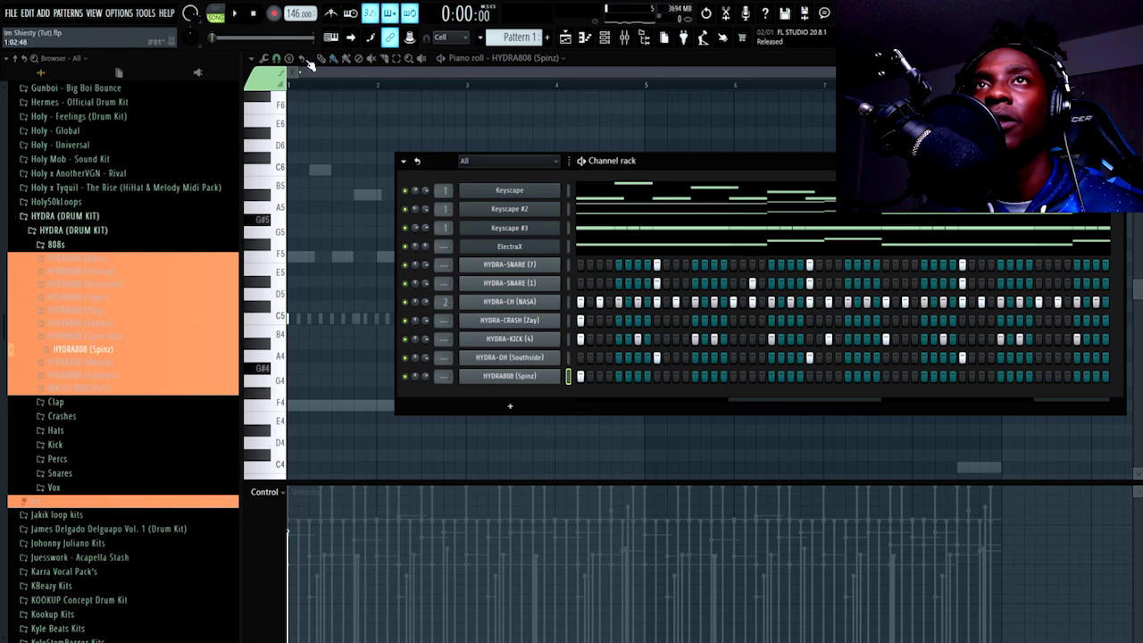
left_click(277, 59)
left_click(287, 177)
scroll(351, 72, "up", 3)
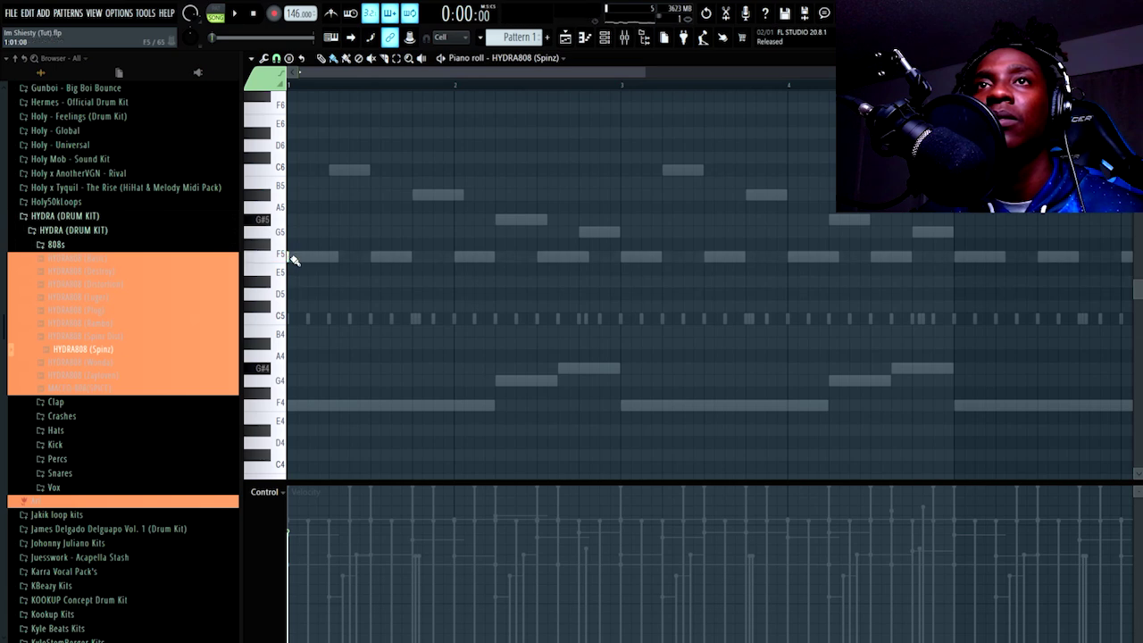
key("space")
key("space")
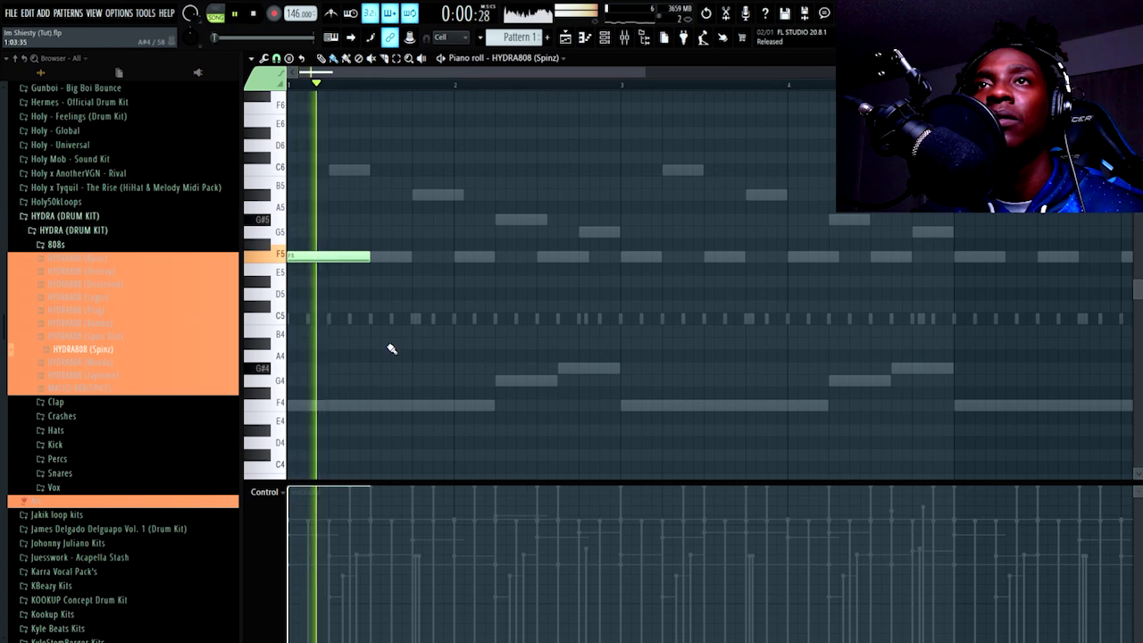
- Place three consecutive six-step F5 808 notes from the start of bar 1 and three more from the start of bar 3
left_click(357, 258)
key("space")
left_click(420, 257)
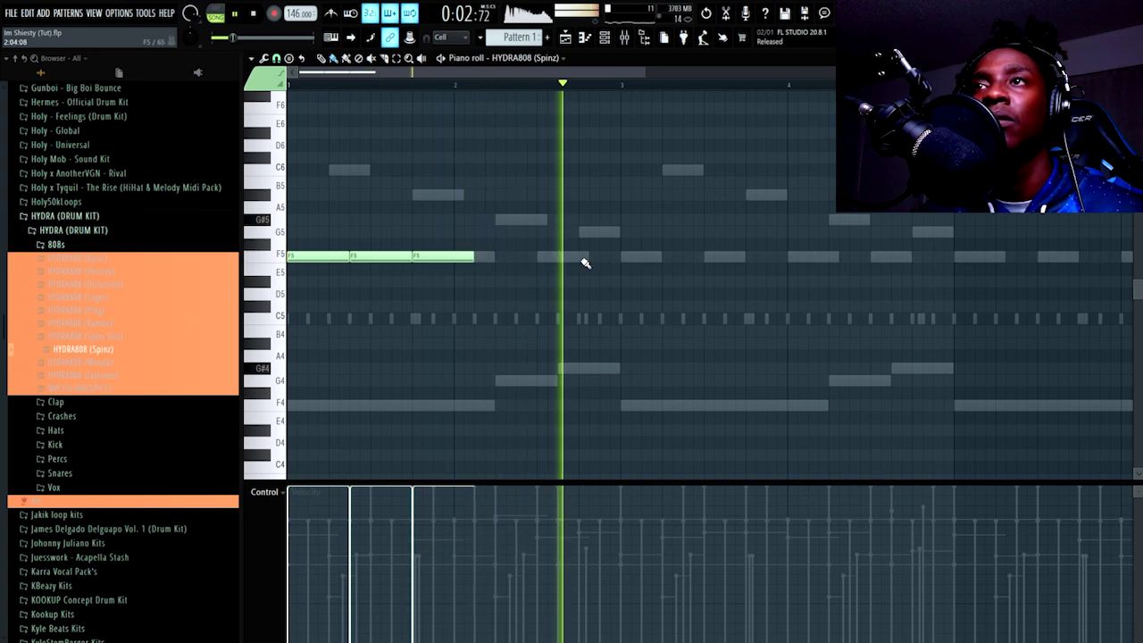
left_click(626, 257)
left_click(690, 258)
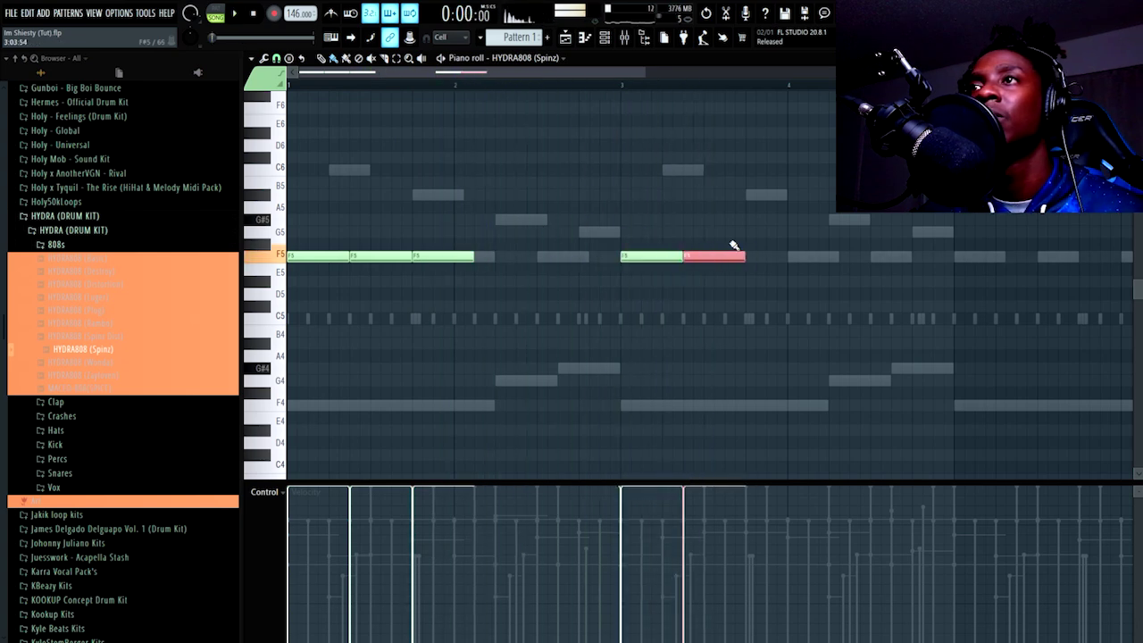
- Set the HYDRA808 (Spinz) channel to cut itself and return to its piano roll with the Draw tool
left_click(604, 38)
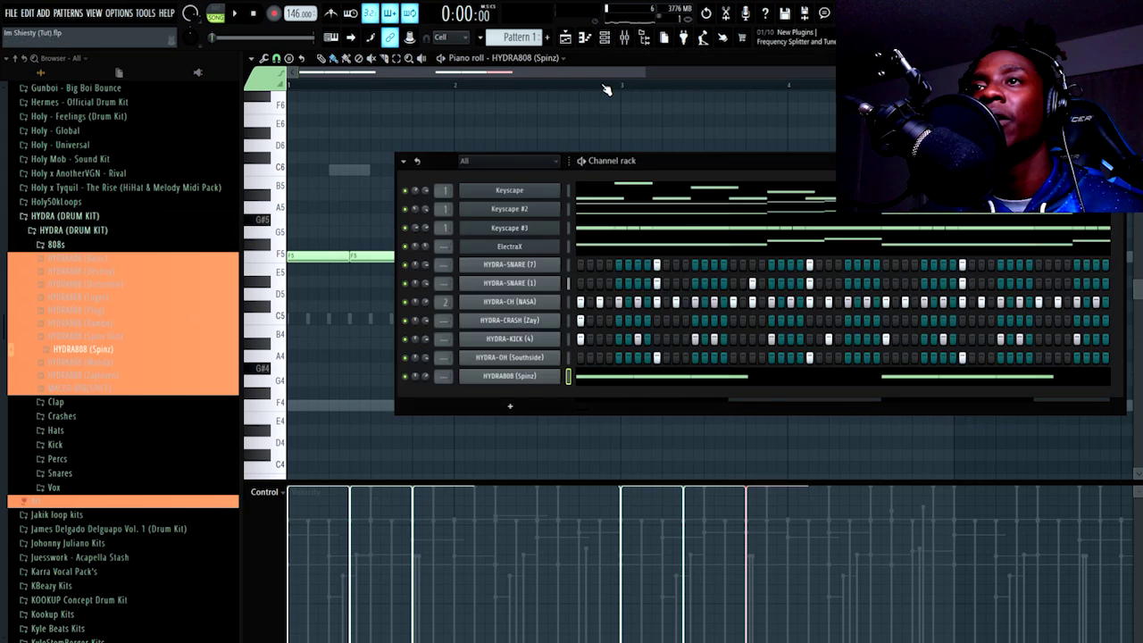
right_click(513, 373)
left_click(566, 446)
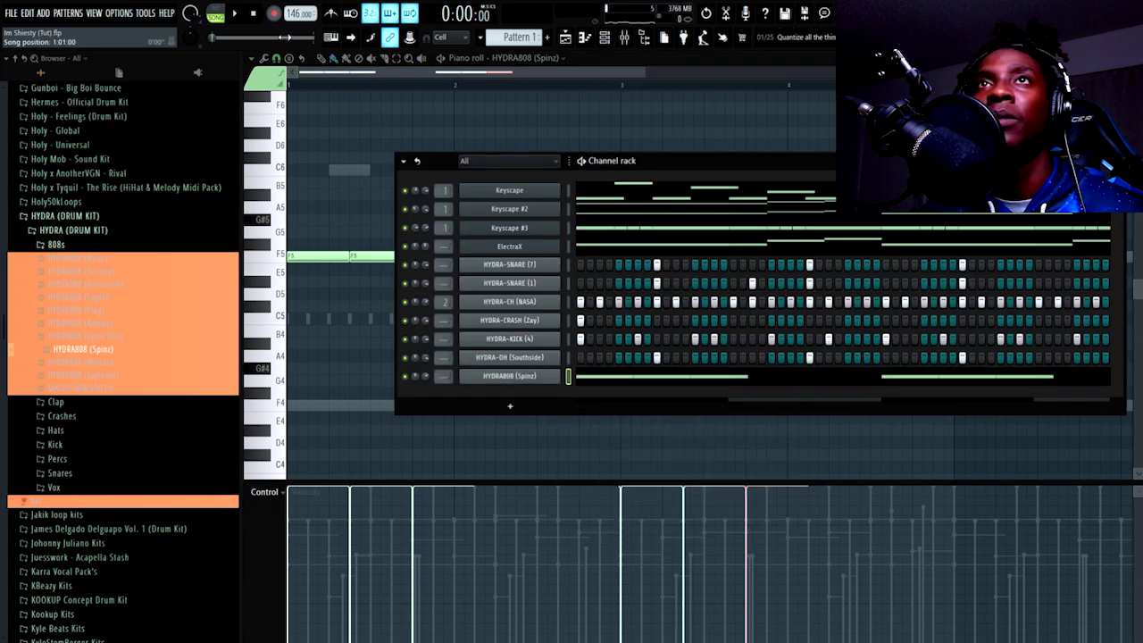
left_click(320, 59)
- Add six-step G5 and G#5 808 notes from beat 2 of bar 2 and extend the third F5 note up to them
scroll(367, 86, "down", 2)
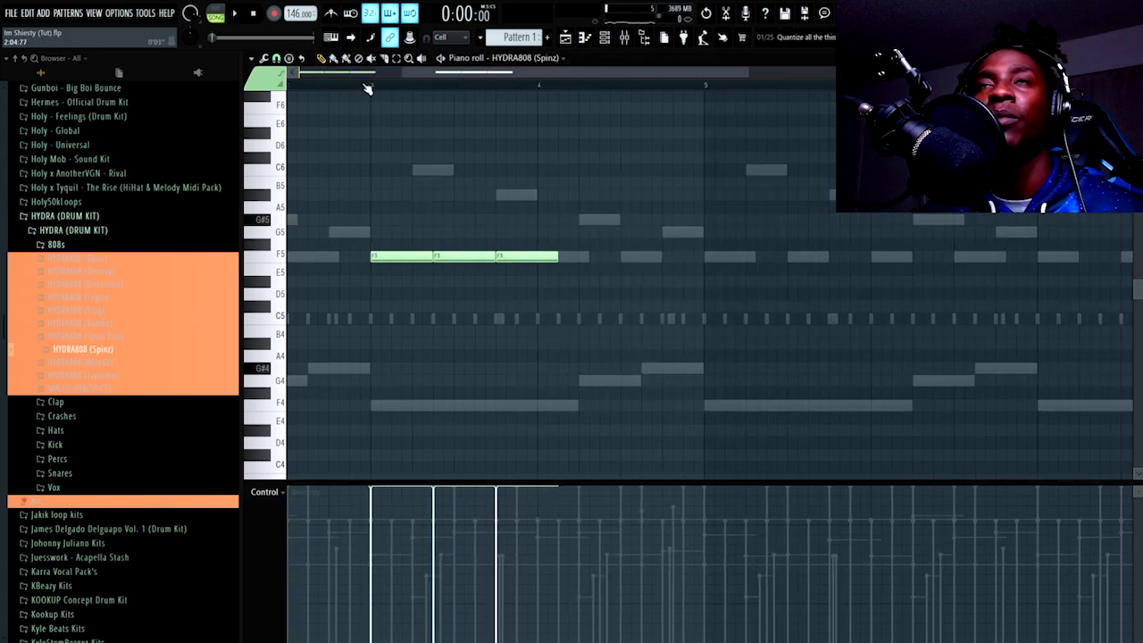
scroll(367, 89, "down", 4)
scroll(337, 94, "up", 3)
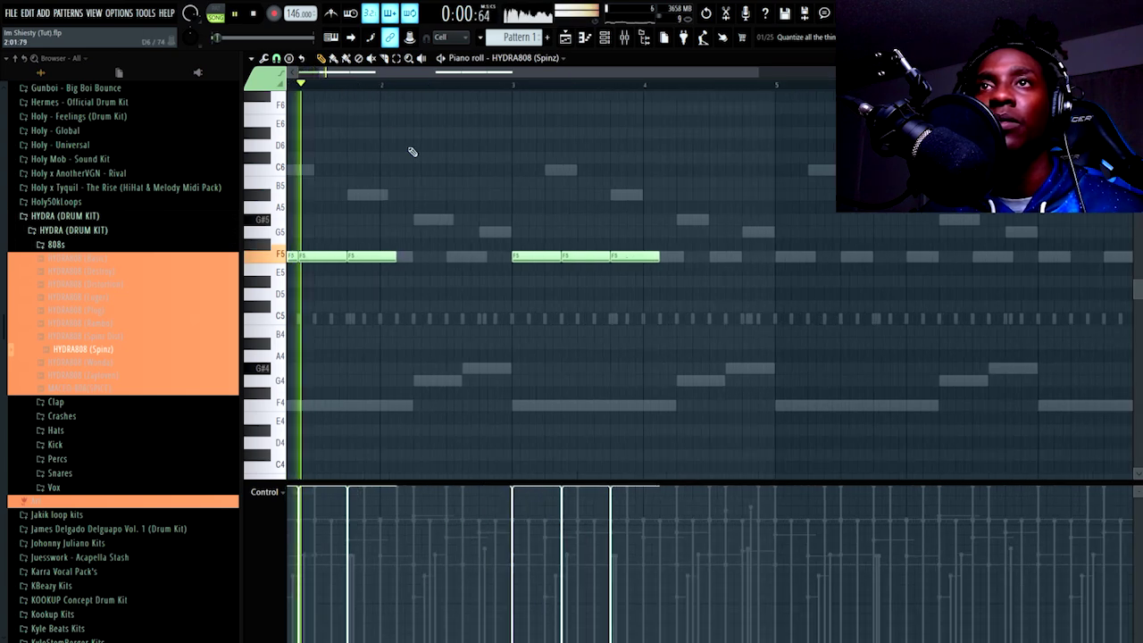
key("space")
left_click(396, 221)
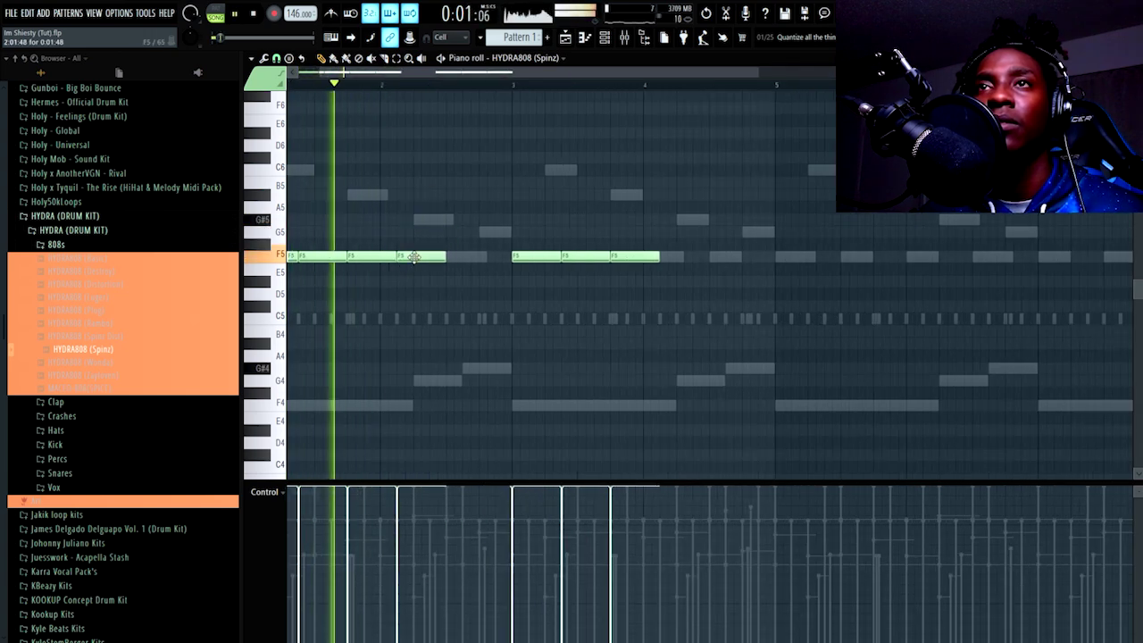
key("space")
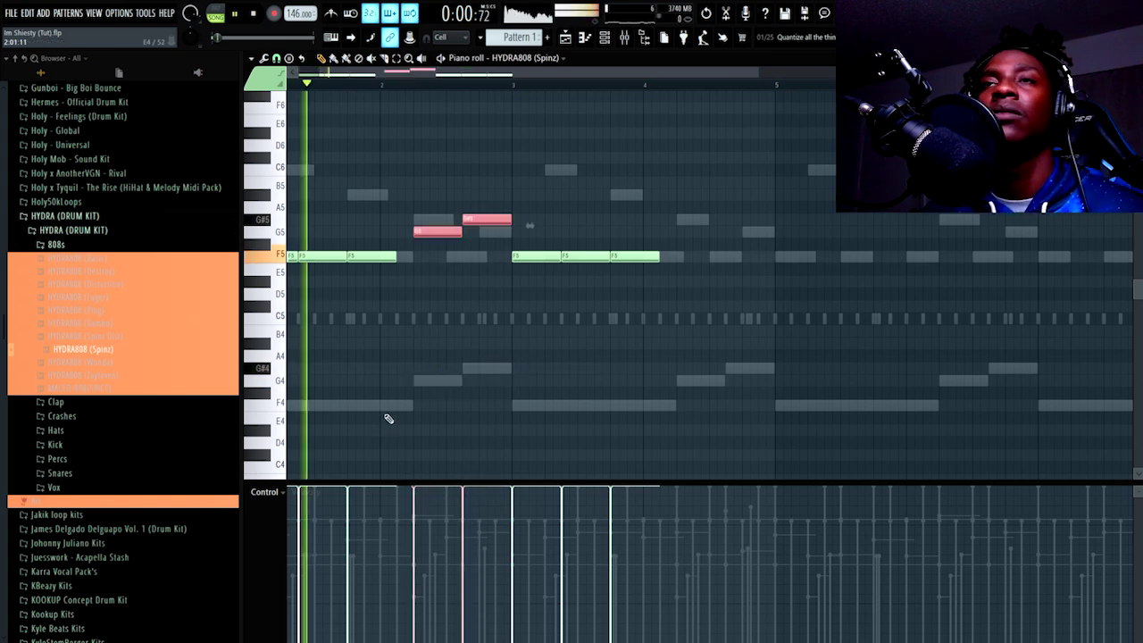
left_click_drag(397, 257, 412, 257)
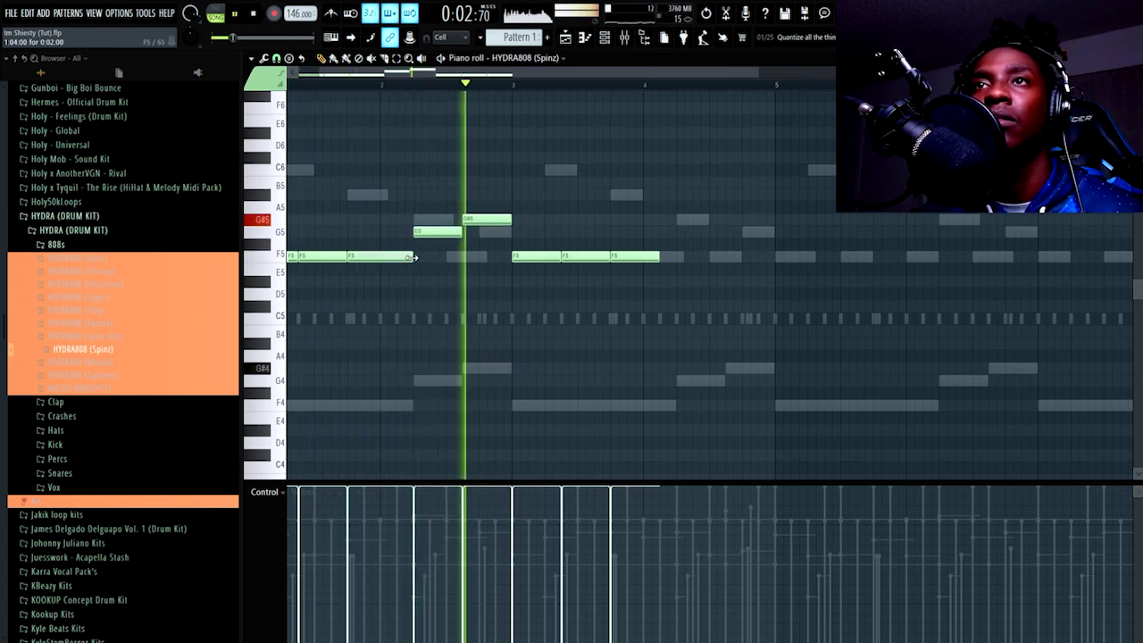
- Clear the old F5 notes in bars 3–4 and duplicate the 808 pattern of bars 1–2 into bars 3–4 and 5–6
scroll(531, 89, "down", 3)
right_click(492, 256)
left_click_drag(485, 189, 286, 310)
left_click_drag(330, 257, 473, 257)
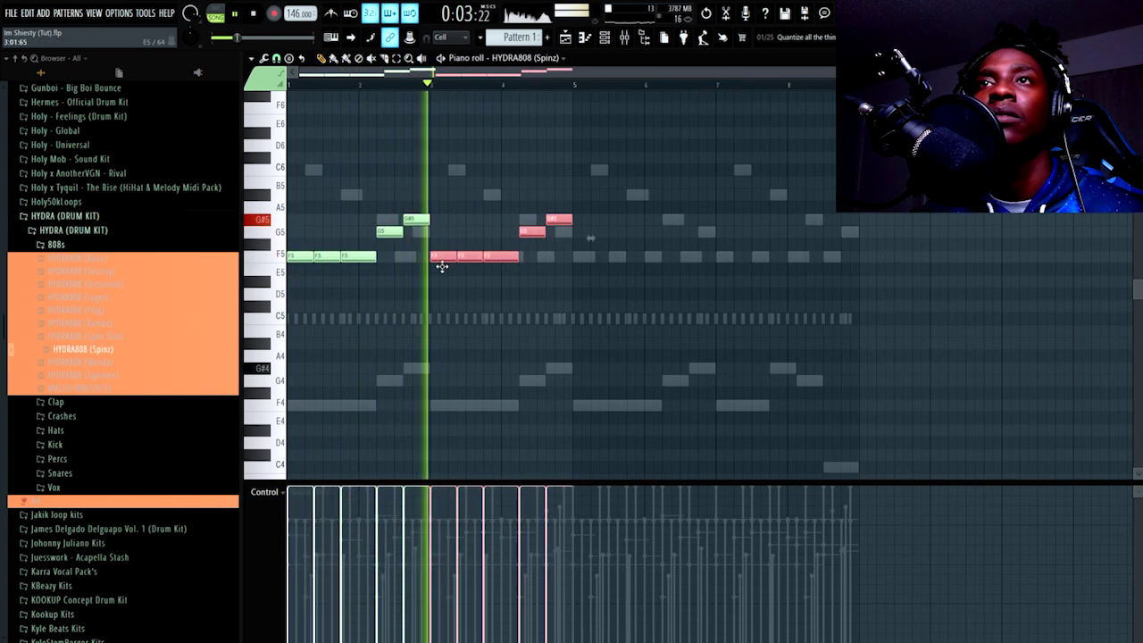
left_click(540, 271)
left_click_drag(611, 188, 437, 266)
left_click_drag(479, 257, 622, 255)
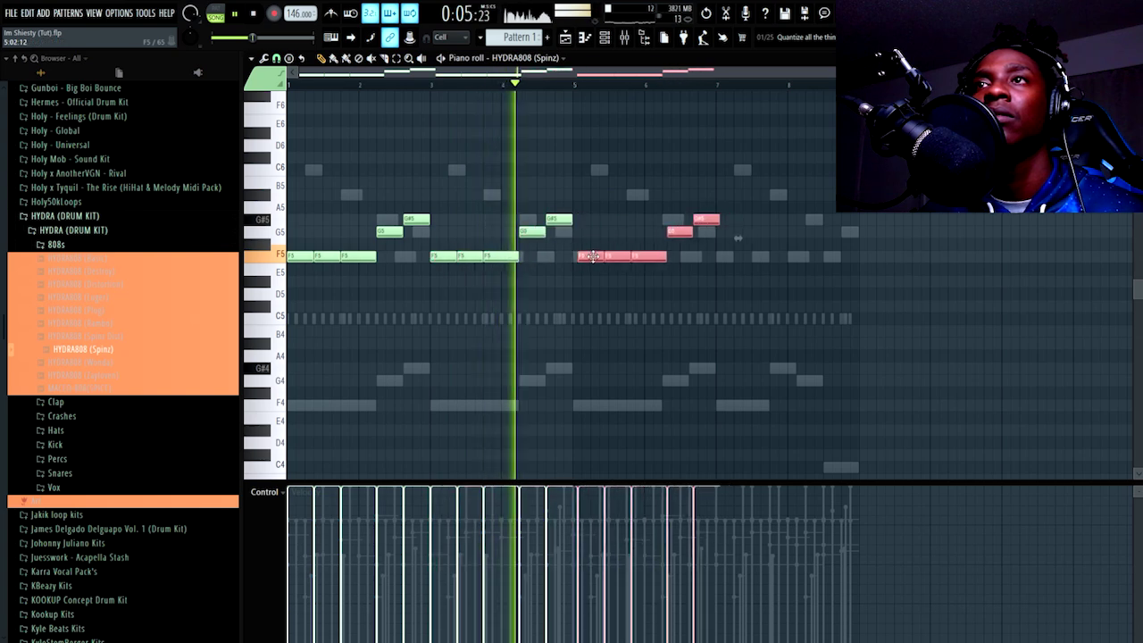
left_click(631, 283)
- Draw a three-beat F5 808 note in bar 7, followed by six-step G#5 and G5 notes from beat 4
mouse_move(747, 259)
left_mouse_down()
mouse_move(735, 268)
mouse_move(769, 259)
left_mouse_up()
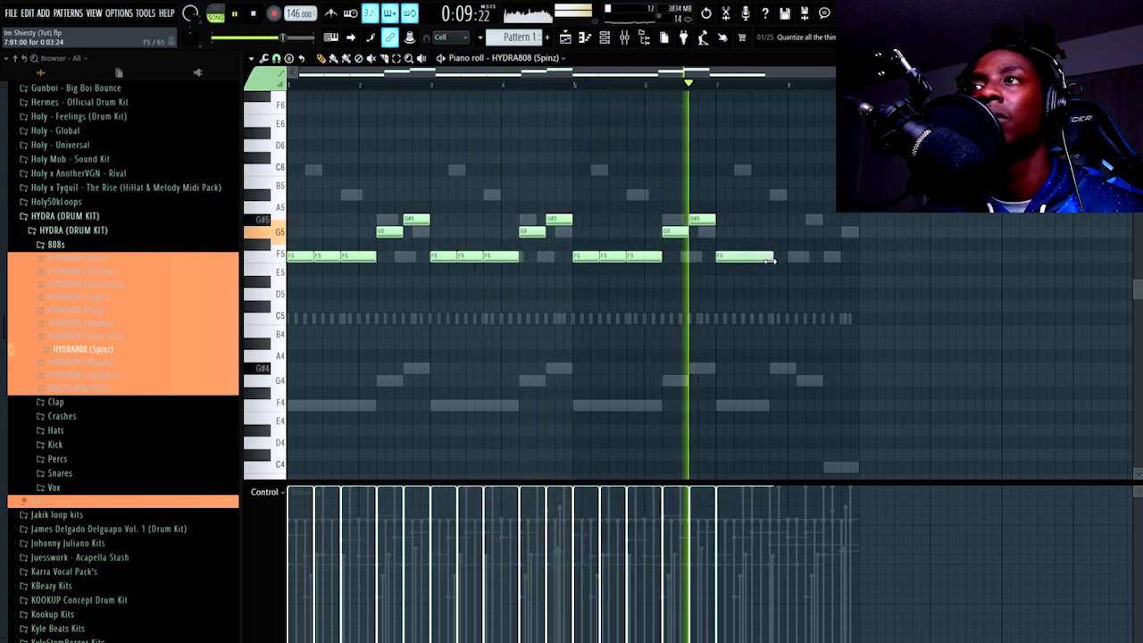
left_click_drag(729, 191, 808, 232)
left_click(785, 215, "ctrl")
left_click(729, 85)
key("space")
scroll(841, 161, "up", 4)
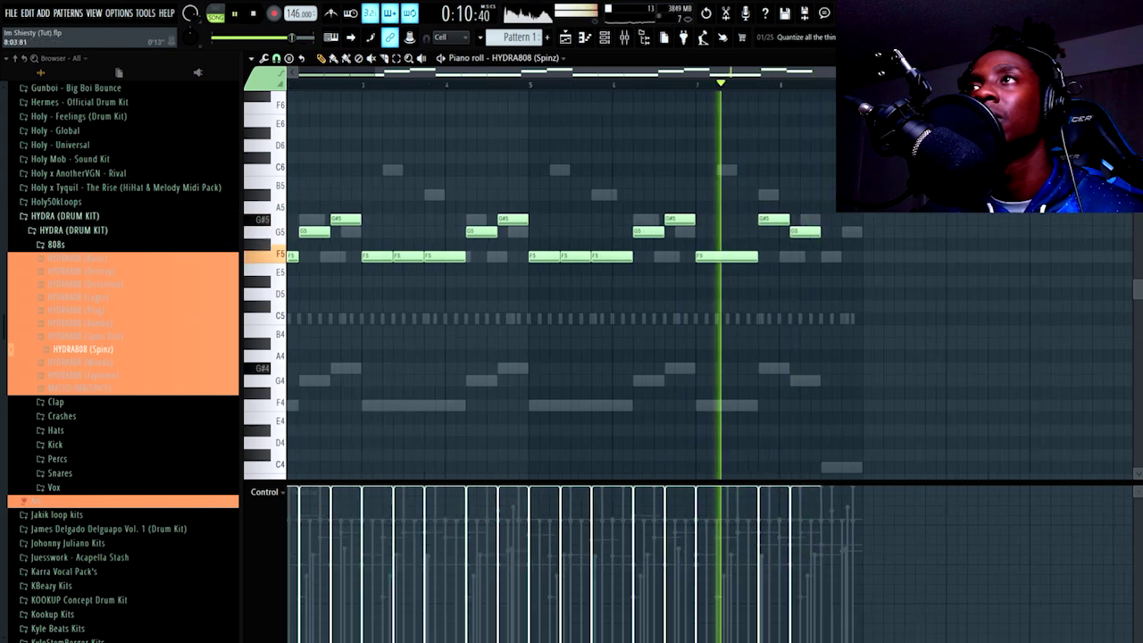
key("space")
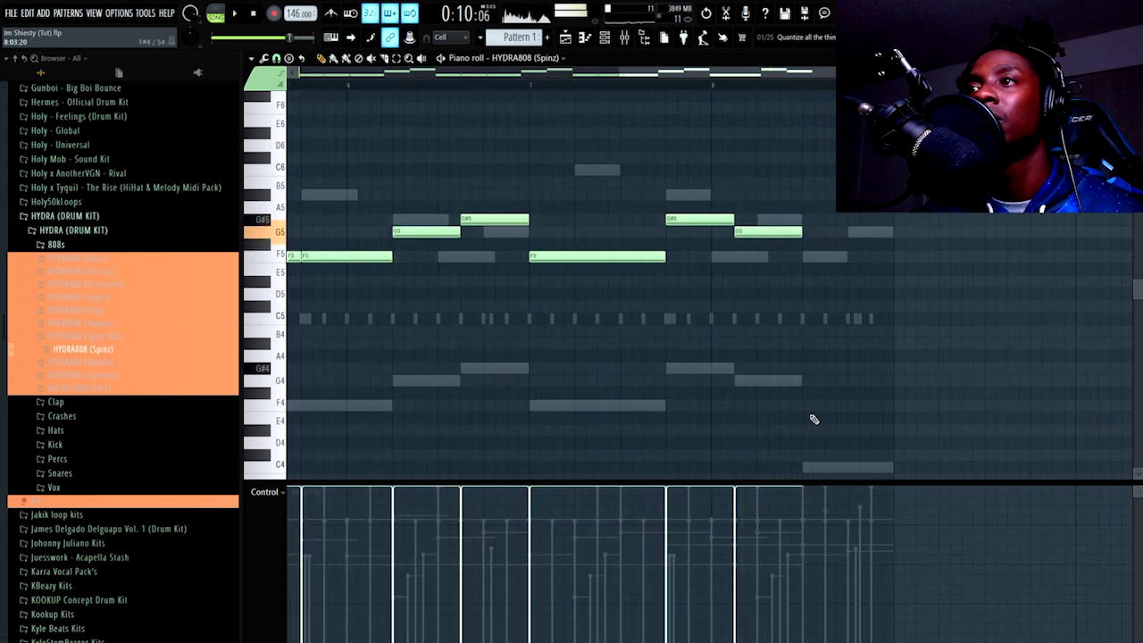
- Add a six-step C4 808 note on beat 3 of bar 8 and raise it an octave to C5
left_click(813, 468)
left_click_drag(832, 437, 837, 475)
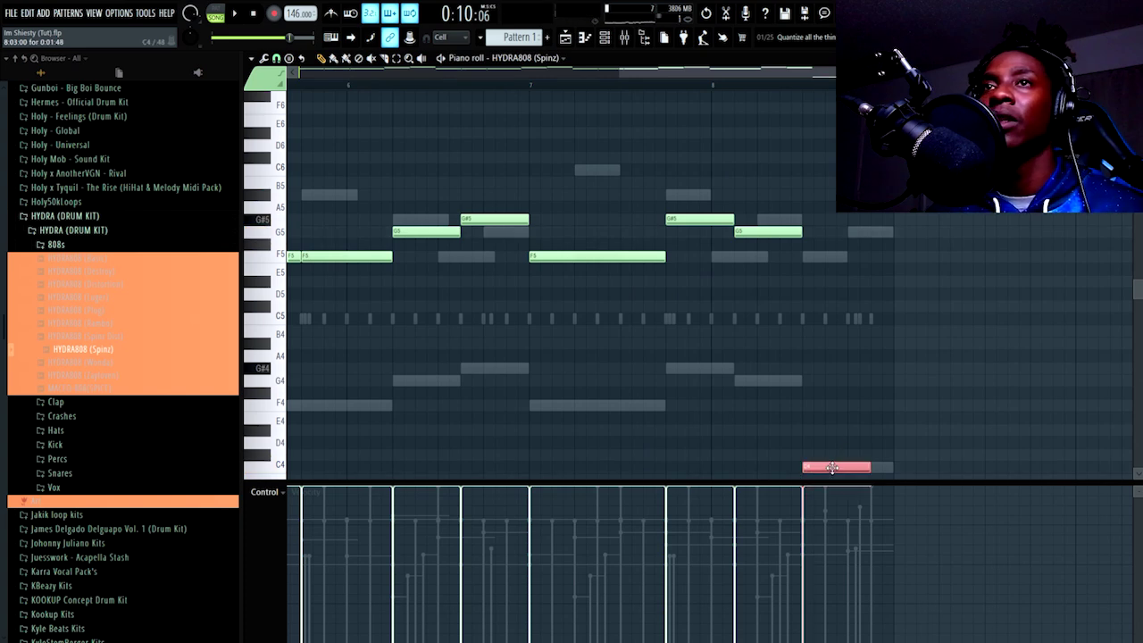
key("ctrl+Up")
key("space")
left_click(891, 304)
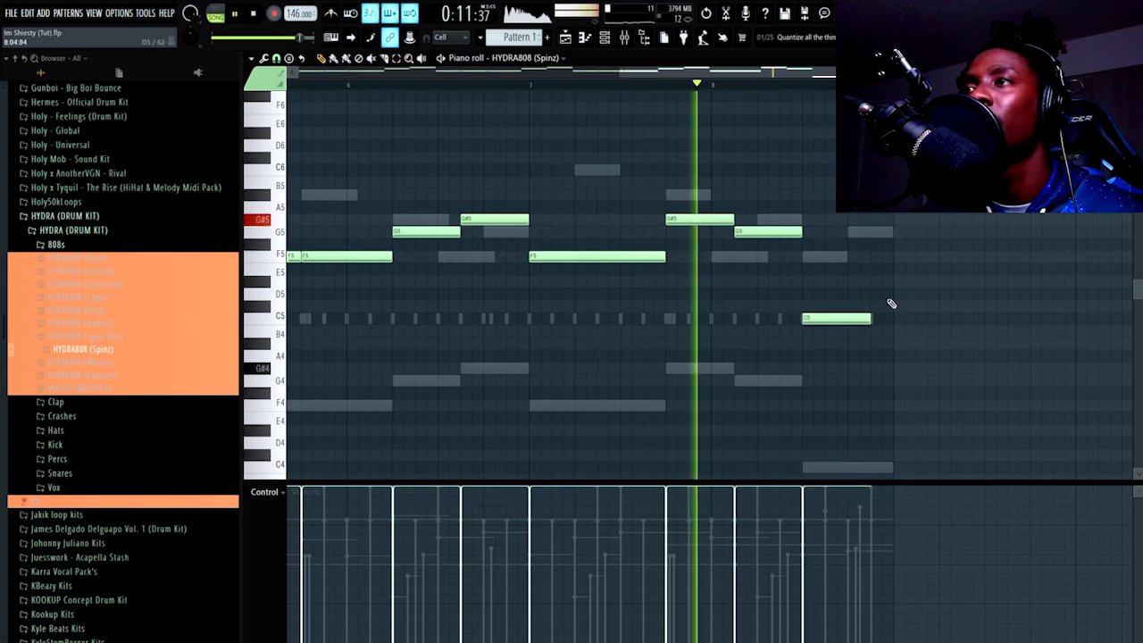
- Rework bar 8's C5 into a one-beat note on beat 3 and three one-step notes on beat 4, the first softened
mouse_move(870, 319)
left_mouse_down()
mouse_move(810, 327)
mouse_move(846, 321)
left_mouse_up()
left_click(820, 319)
left_click(831, 319)
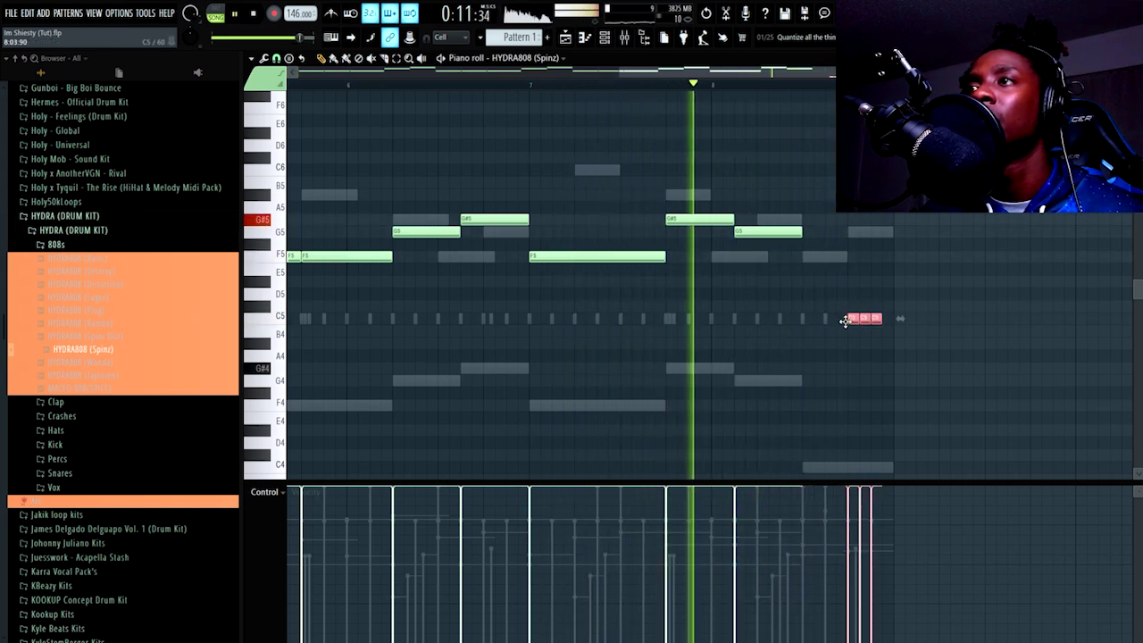
left_click(874, 273)
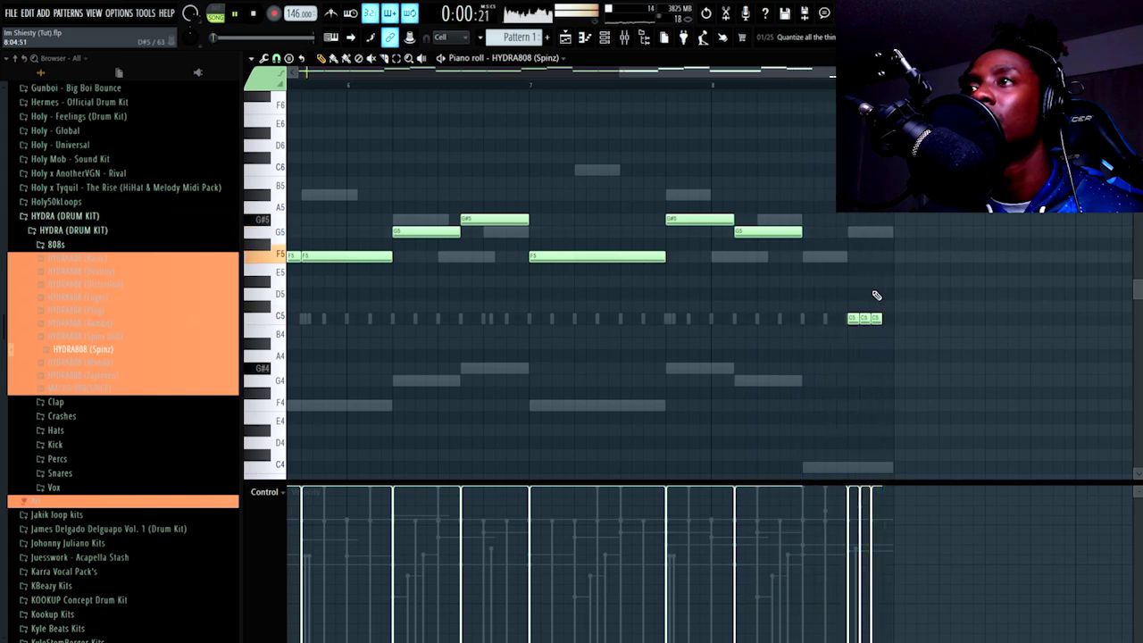
left_click_drag(892, 314, 848, 318)
right_click(820, 319)
right_click(829, 322)
- Set a channel's volume to 71% in the channel rack during playback and collapse the HYDRA (DRUM KIT) folder
left_click(604, 37)
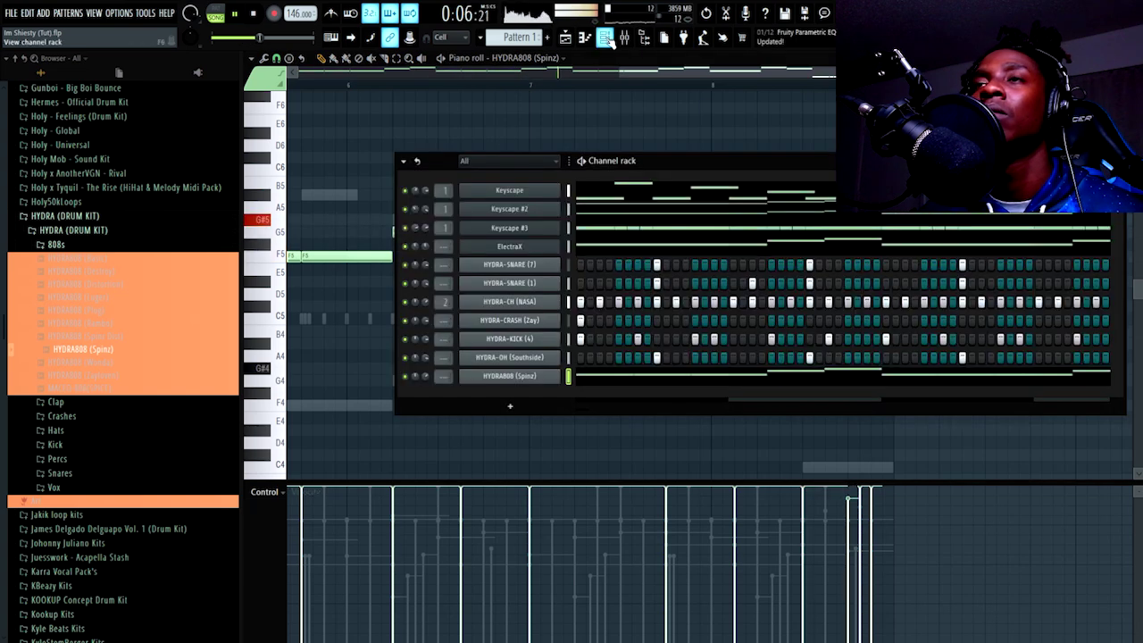
key("space")
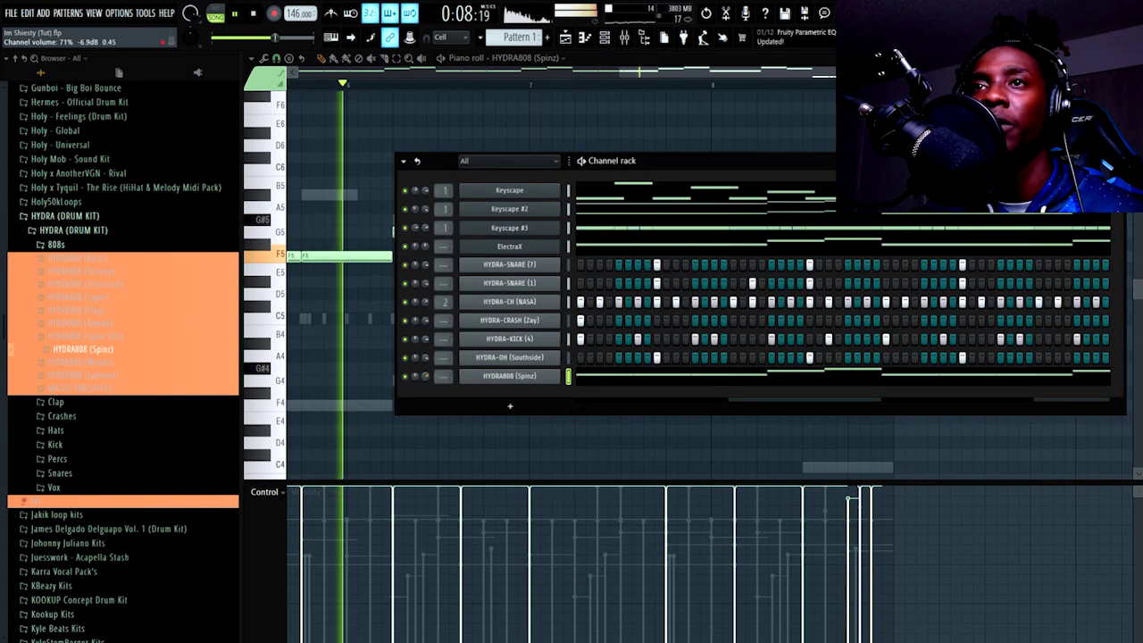
left_click_drag(440, 160, 458, 128)
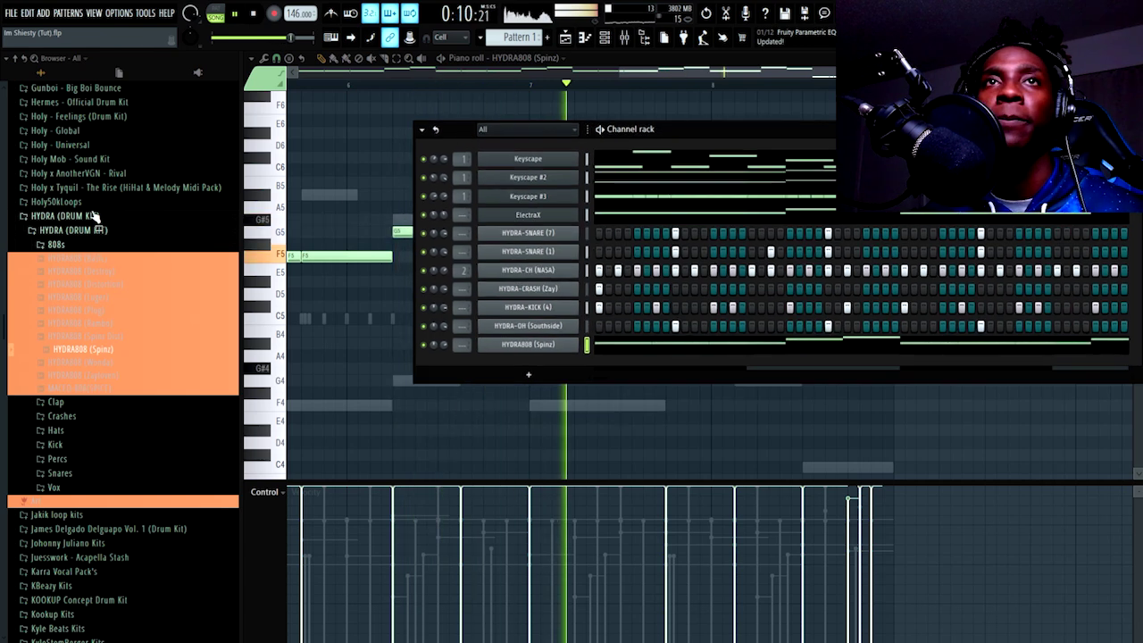
left_click(84, 216)
right_click(443, 345)
left_click(461, 353)
left_click(625, 41)
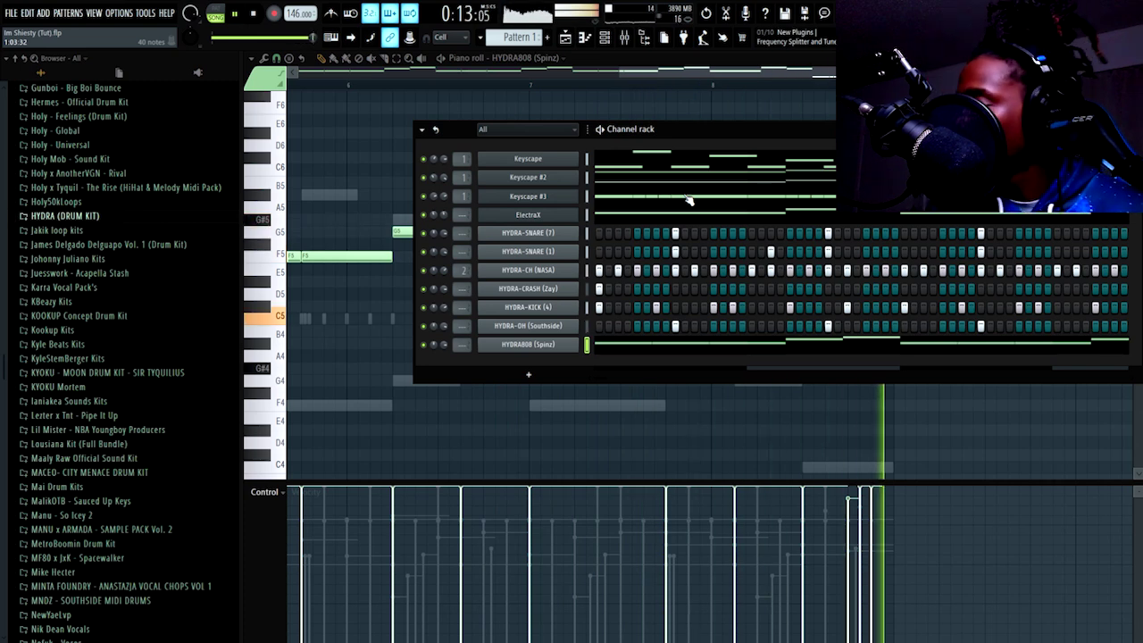
key("space")
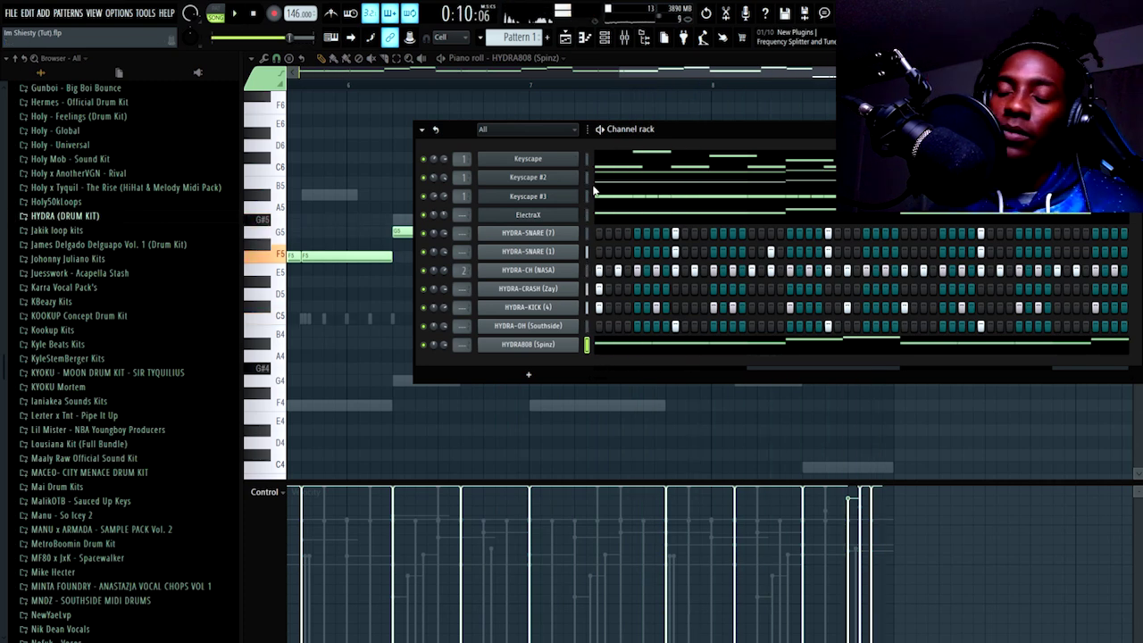